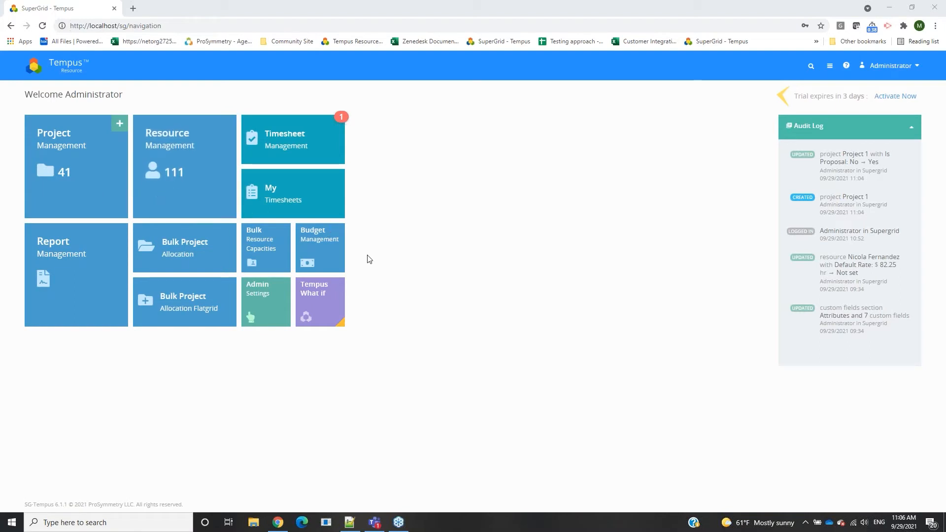
- Open Tempus What If and start a new model named Model 9.29.2021
left_click(319, 302)
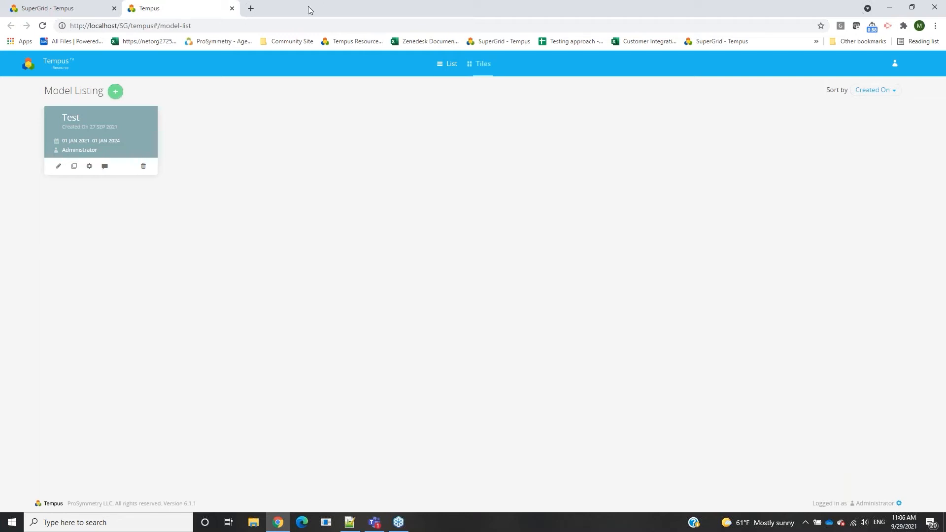
left_click(115, 91)
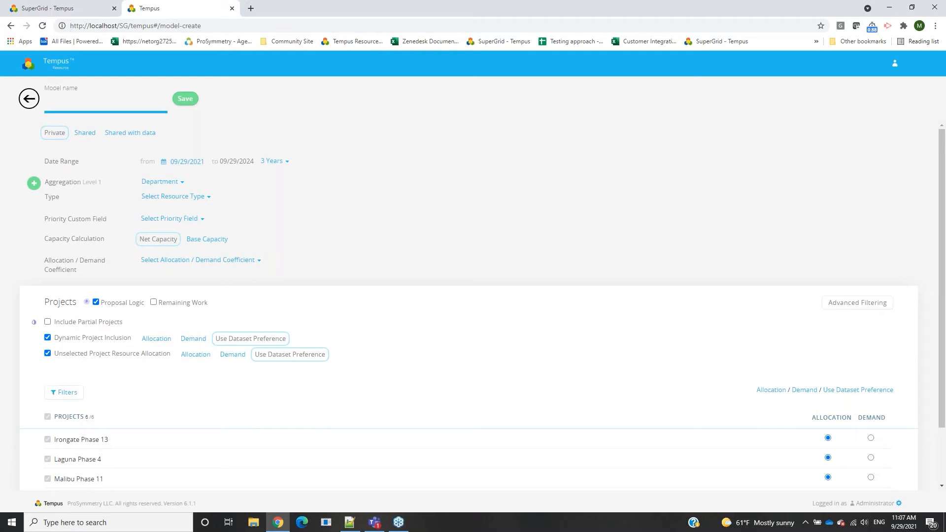
type("Model 9.29.2021")
- Set the start of the model's date range to 01/01/2021
left_click(187, 161)
left_click(232, 179)
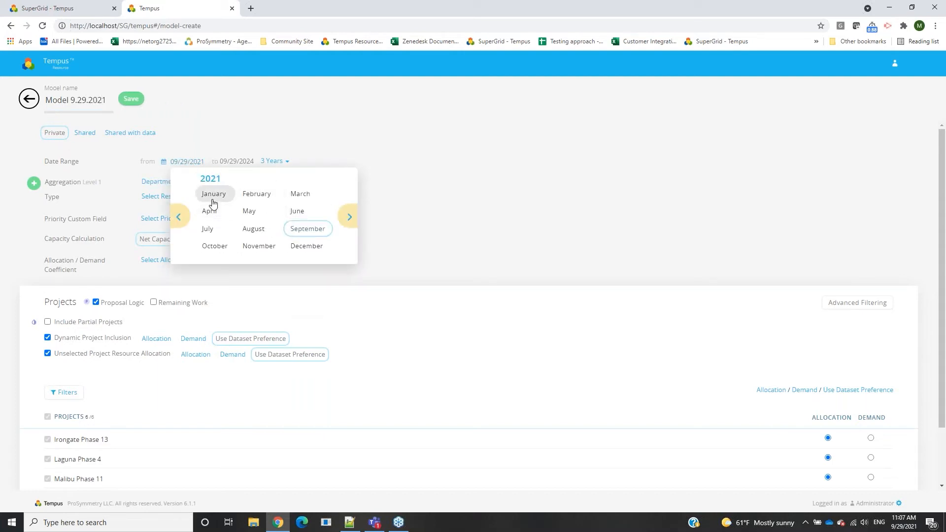
left_click(213, 194)
left_click(284, 213)
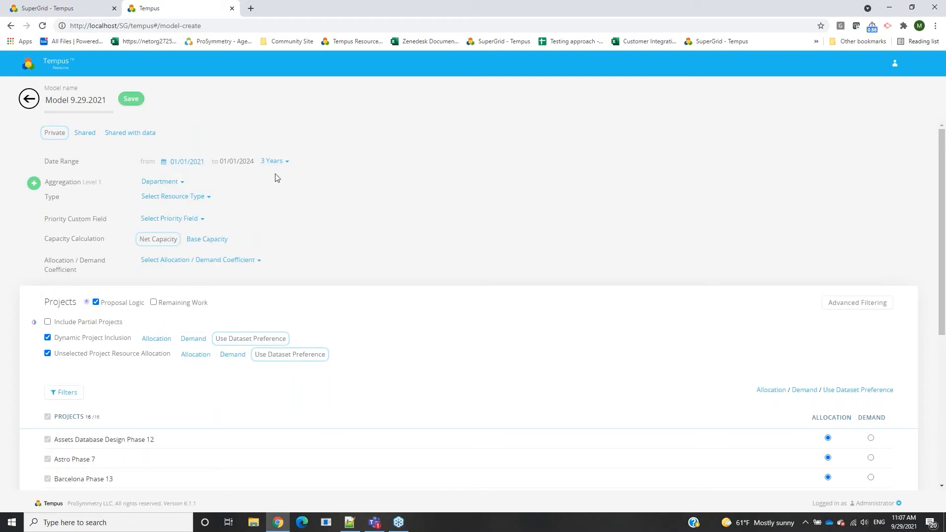
- Include all department types in the aggregation and set the priority custom field to Current Phase
left_click(162, 202)
left_click(168, 219)
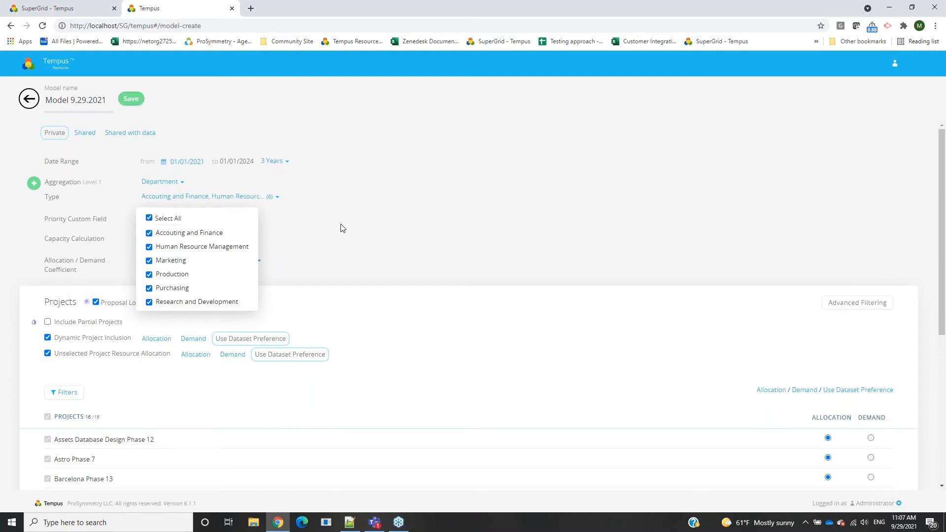
left_click(342, 228)
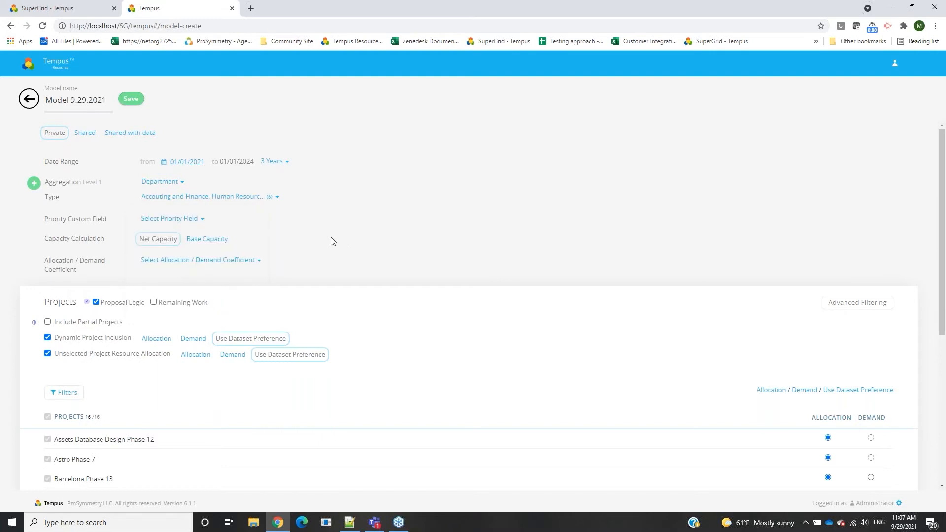
left_click(169, 223)
left_click(177, 254)
- Include partial projects in the model and turn off Unselected Project Resource Allocation
scroll(226, 318, "down", 1)
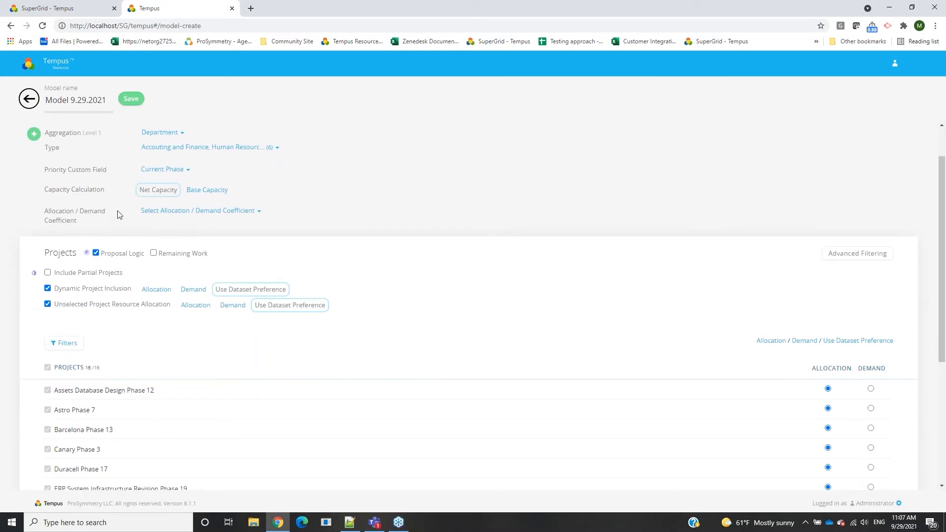
scroll(119, 213, "down", 1)
scroll(129, 240, "down", 1)
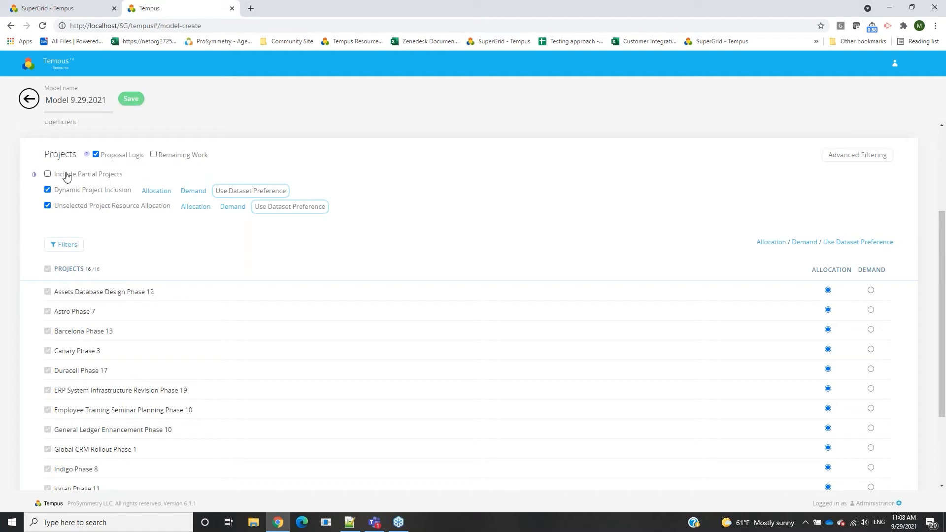
scroll(100, 176, "up", 3)
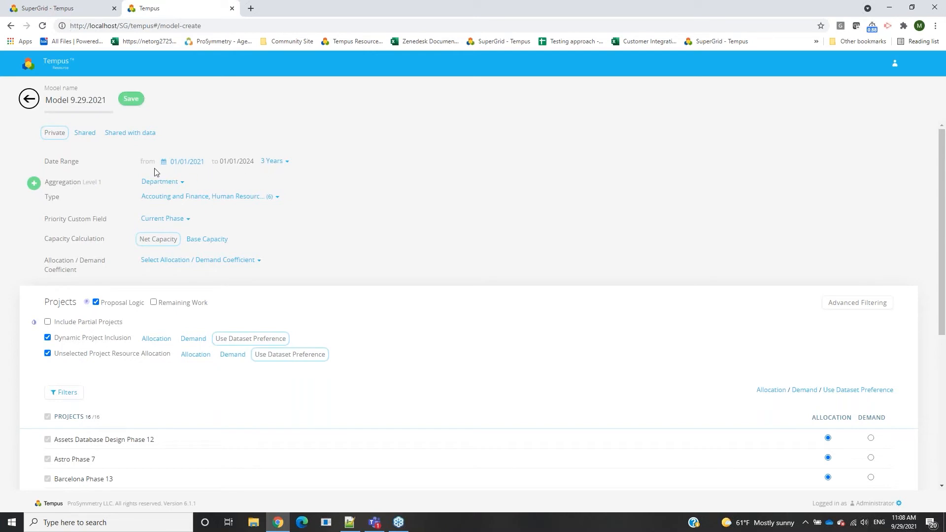
scroll(242, 176, "down", 1)
scroll(36, 387, "down", 4)
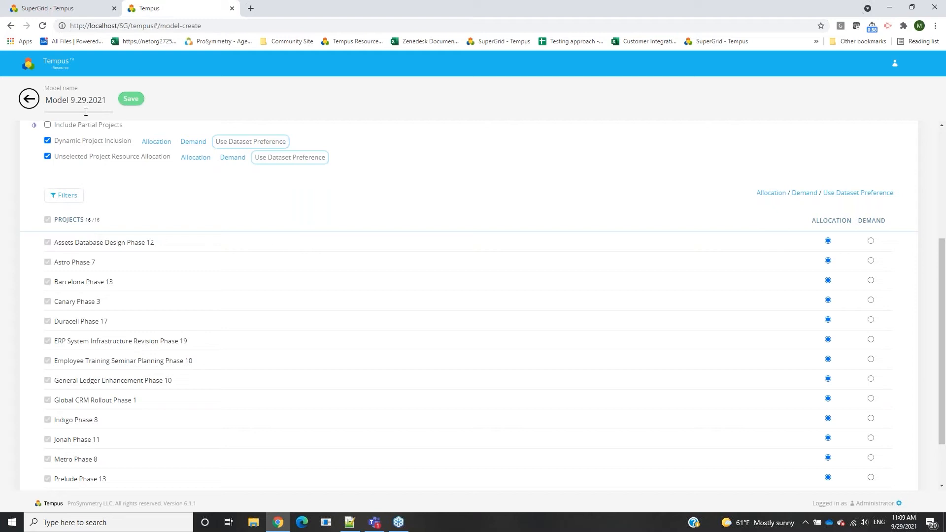
left_click(63, 131)
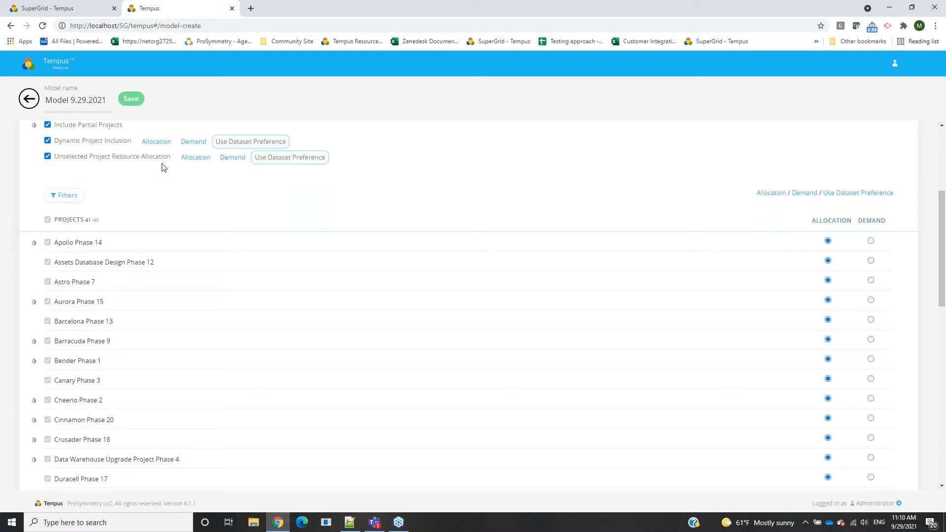
left_click(102, 158)
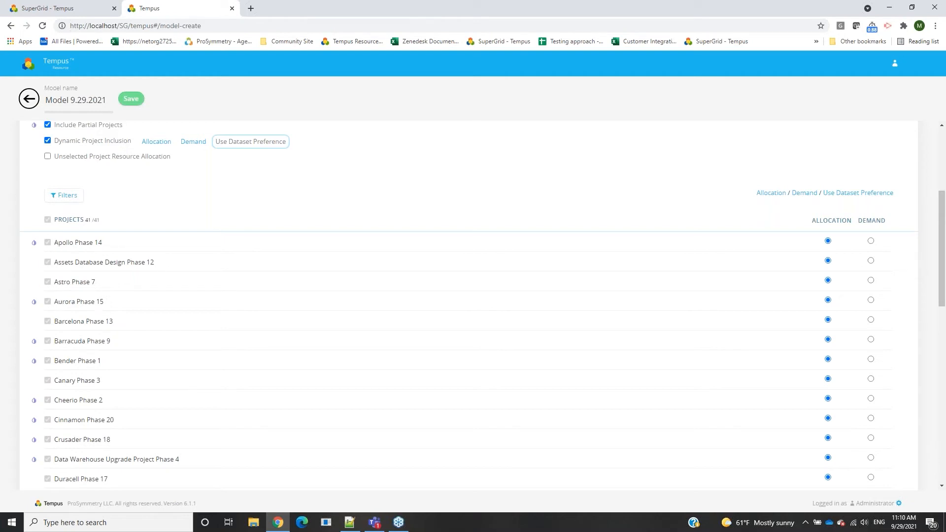
- Try hand-picking projects among Apollo Phase 14 to Barcelona Phase 13 without Dynamic Project Inclusion, and restore dynamic inclusion
left_click(47, 141)
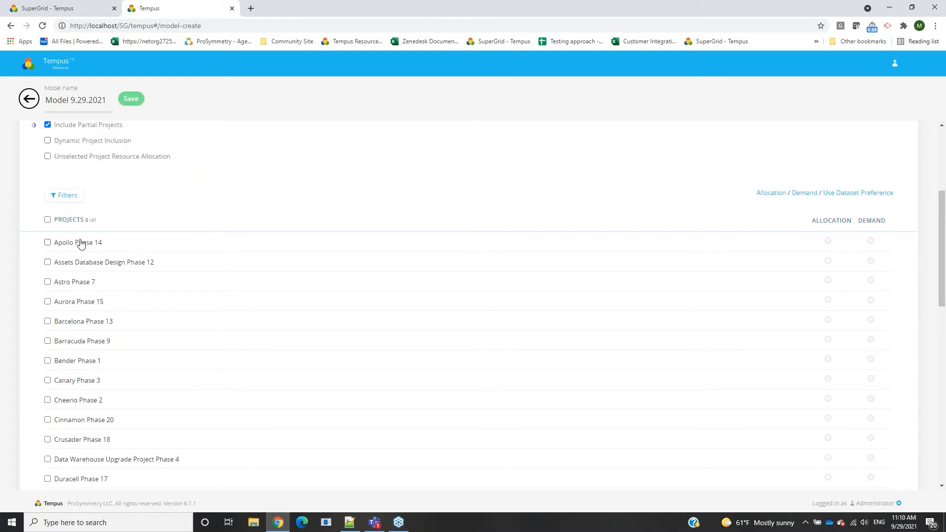
left_click(48, 242)
left_click(48, 262)
left_click(48, 282)
left_click(47, 301)
left_click(48, 321)
left_click(48, 301)
left_click(47, 282)
left_click(85, 143)
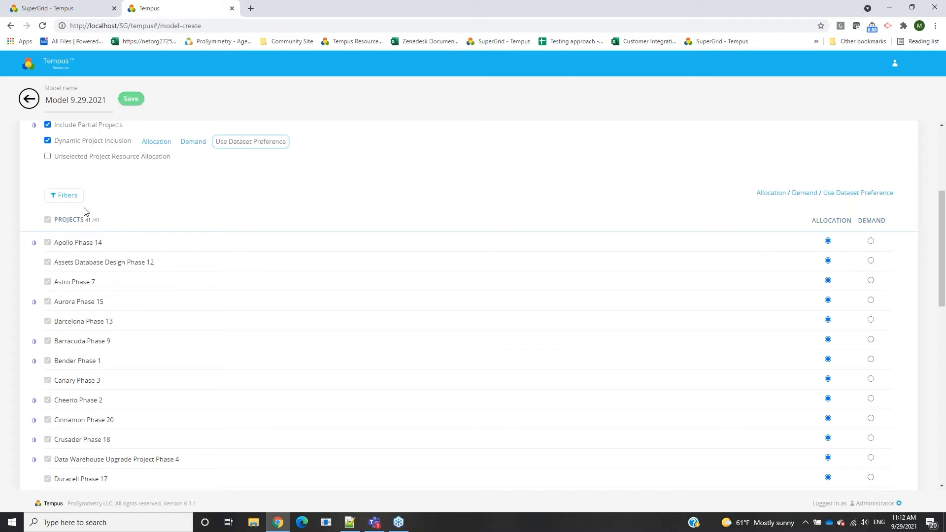
- Add a project filter on Current Phase using the In operator and one phase value, and save the model
left_click(72, 200)
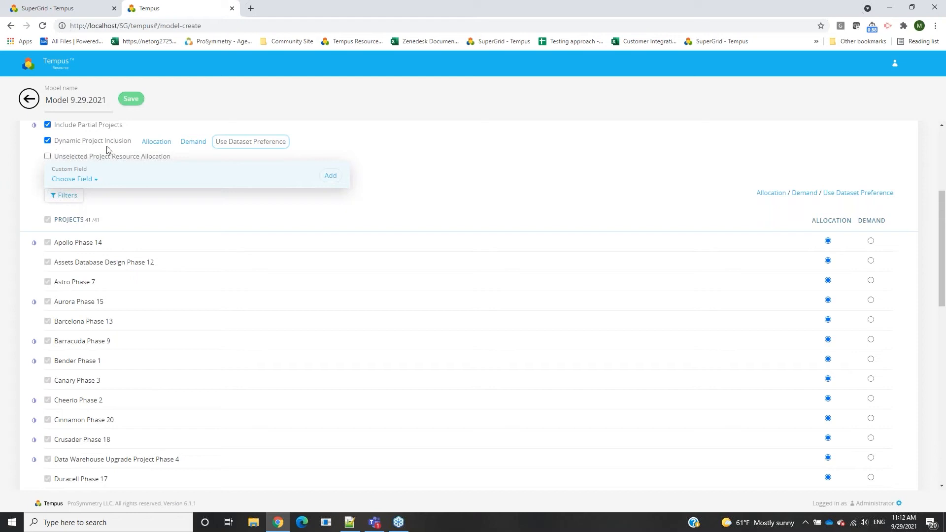
left_click(71, 179)
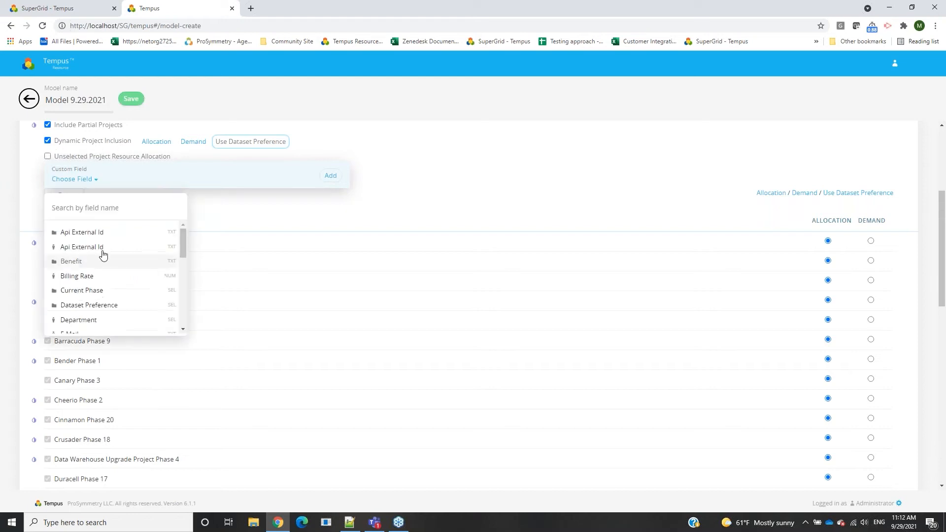
scroll(100, 263, "down", 1)
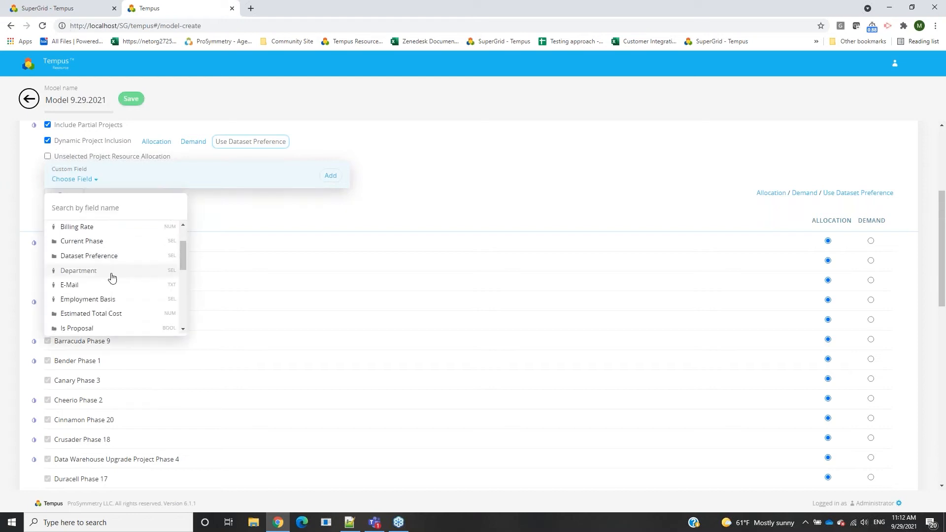
left_click(88, 241)
left_click(173, 179)
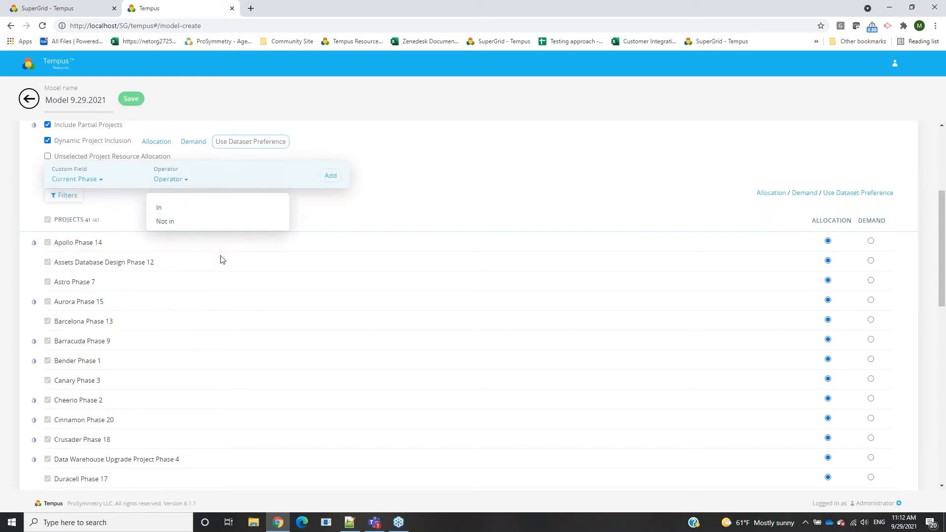
left_click(171, 212)
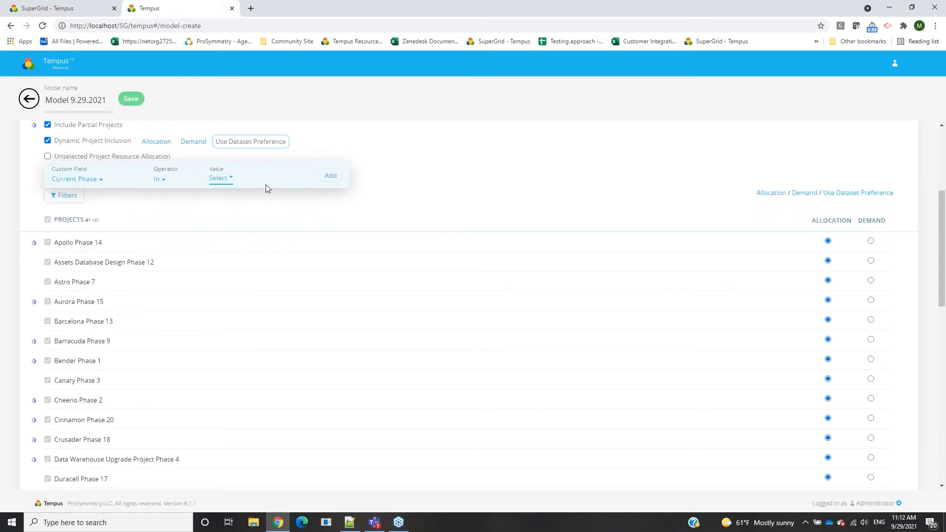
left_click(220, 180)
left_click(232, 230)
left_click(288, 188)
left_click(330, 182)
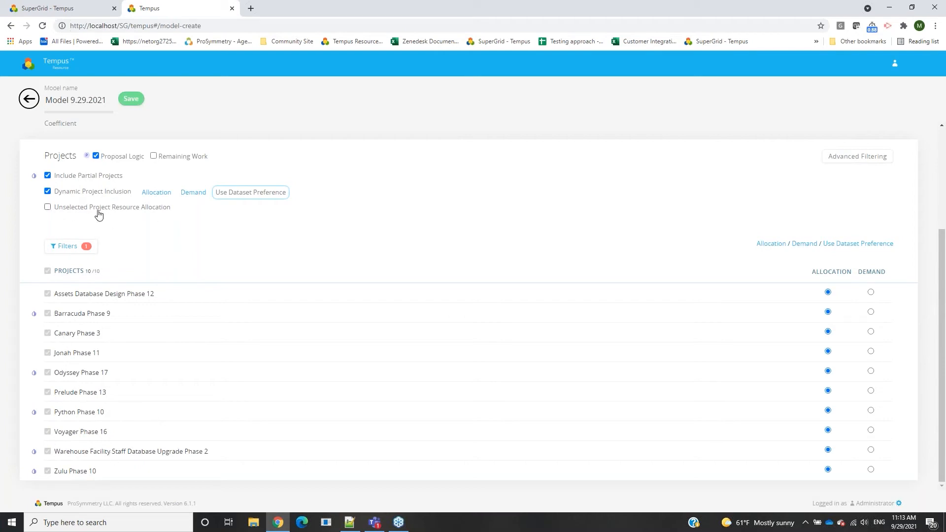
left_click(133, 101)
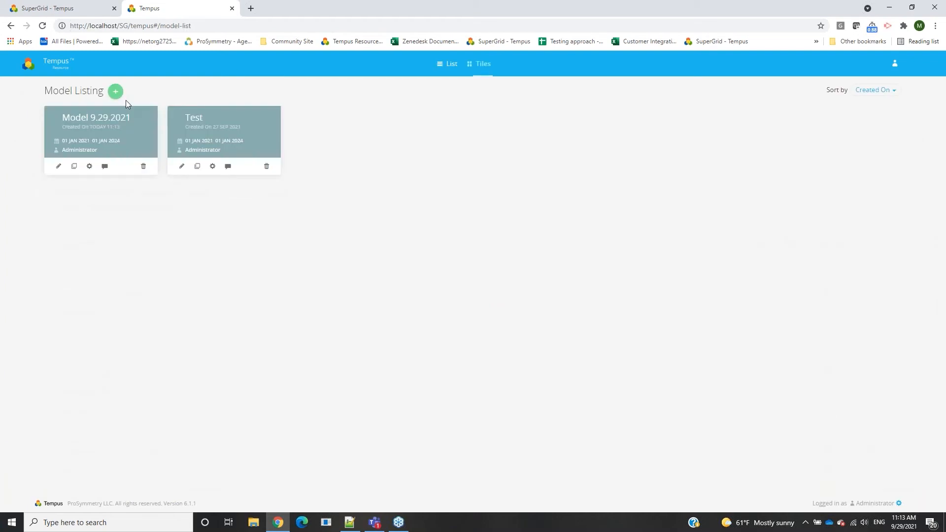
- Open Model 9.29.2021 and examine its projects and the May 2021 heat map breakdown for Accouting and Finance
left_click(79, 127)
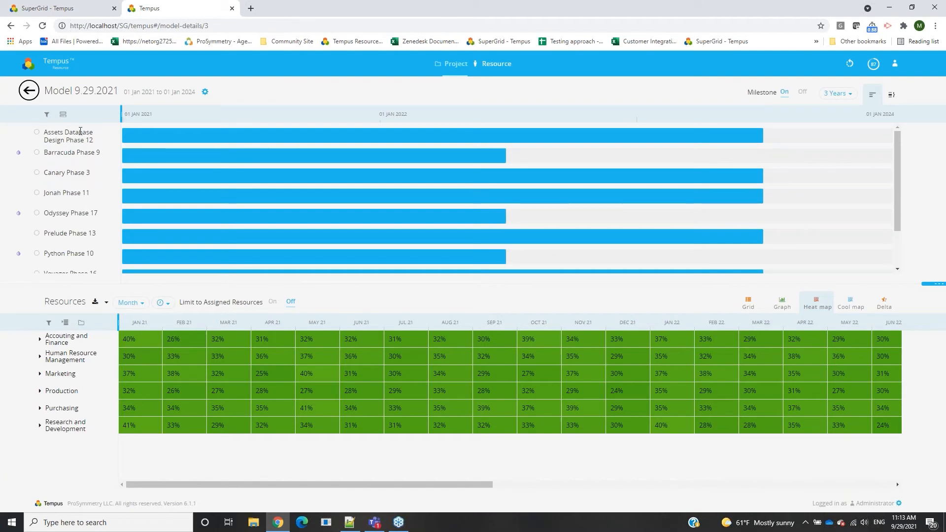
scroll(761, 202, "down", 2)
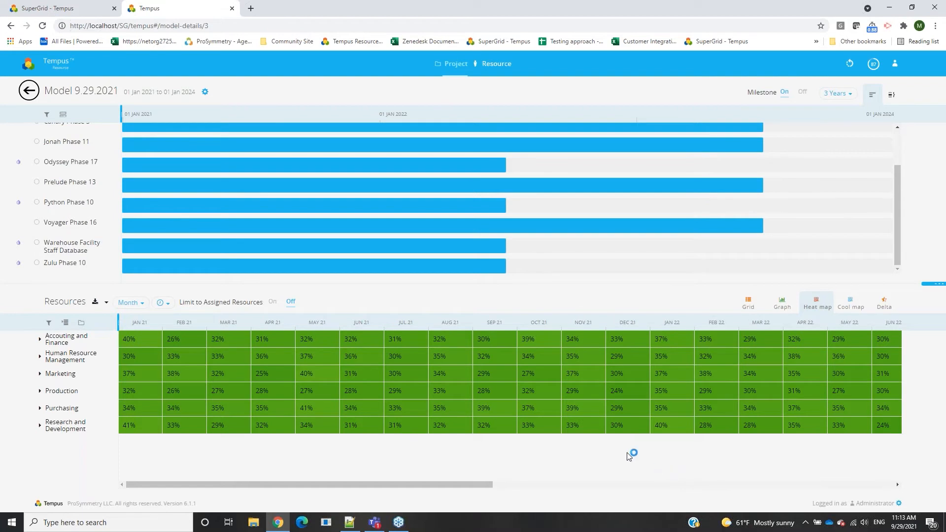
scroll(291, 201, "up", 1)
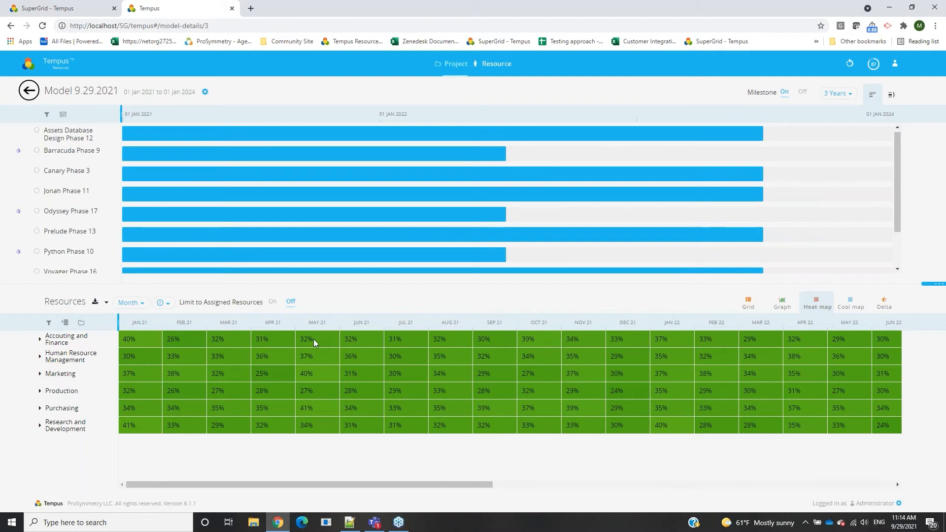
left_click(339, 340)
scroll(399, 276, "down", 3)
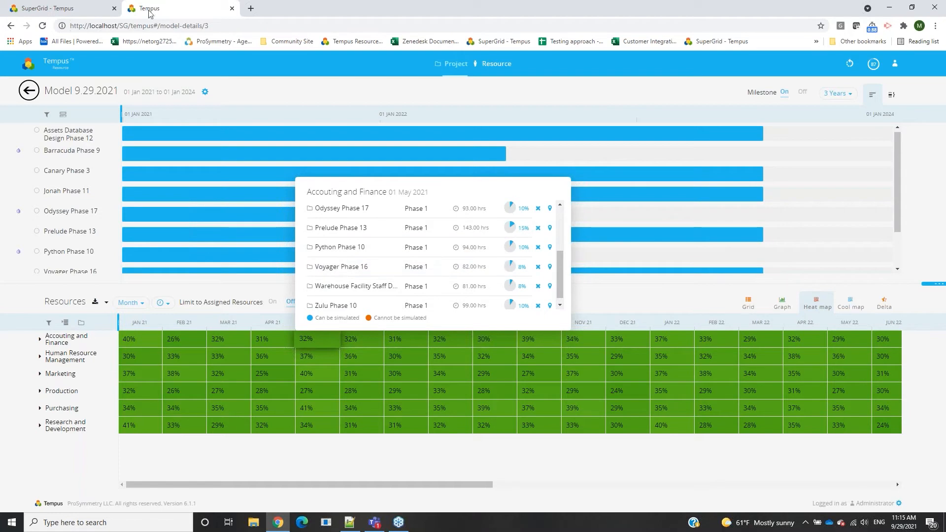
- Edit Model 9.29.2021 to enable Unselected Project Resource Allocation using the dataset preference, and save it
left_click(29, 91)
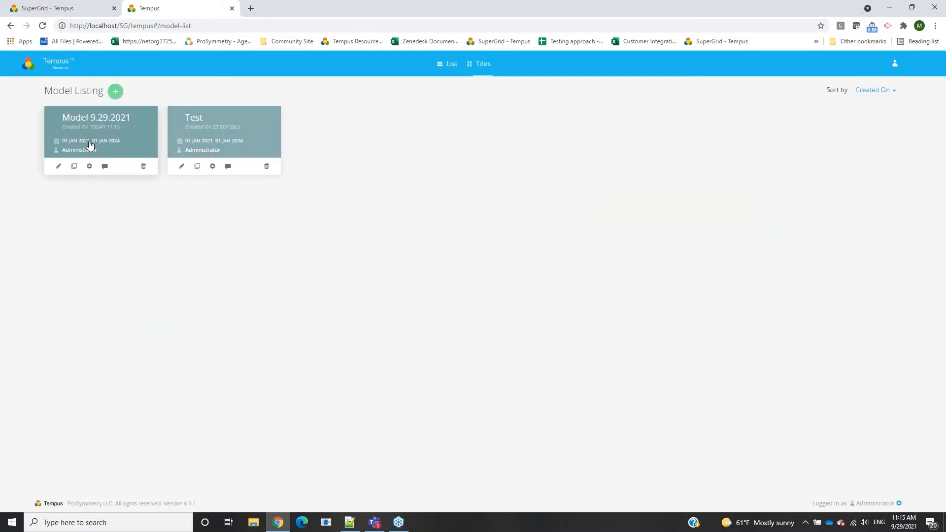
left_click(90, 151)
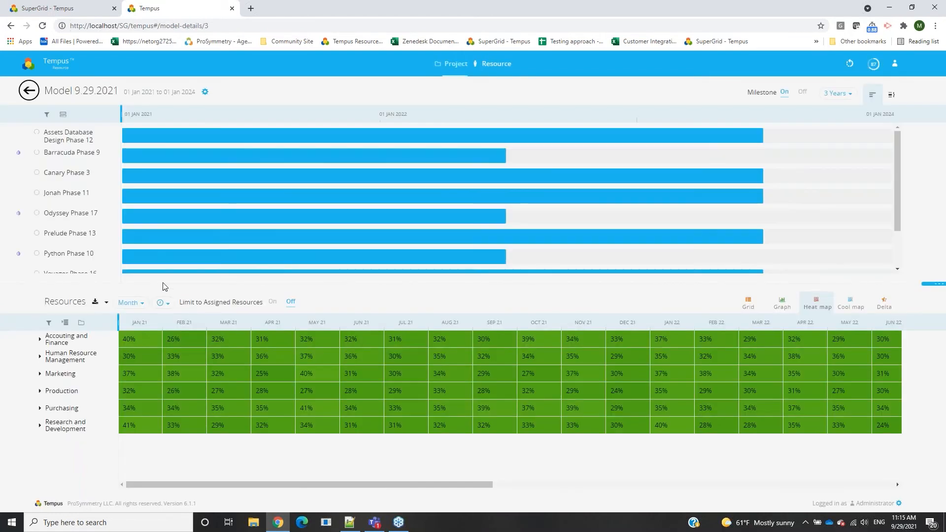
left_click(29, 91)
left_click(58, 166)
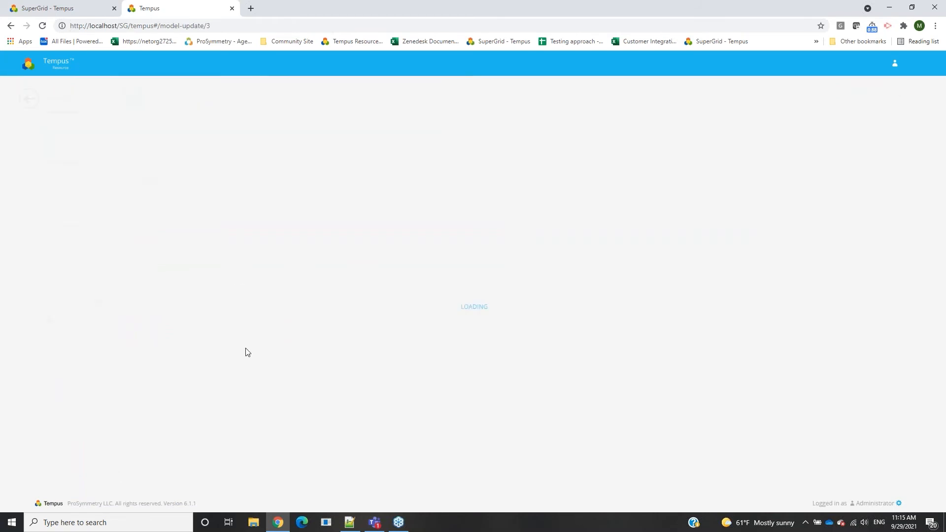
scroll(279, 352, "down", 1)
scroll(217, 348, "down", 1)
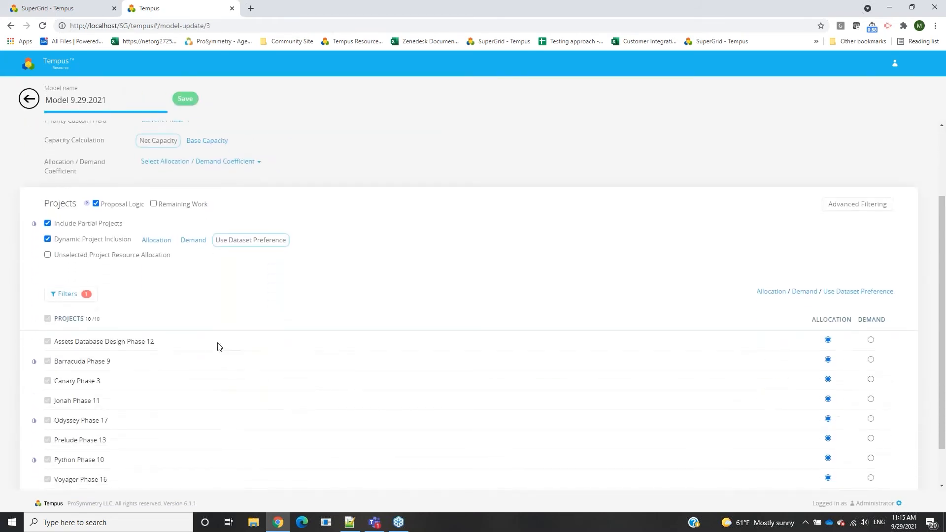
left_click(111, 260)
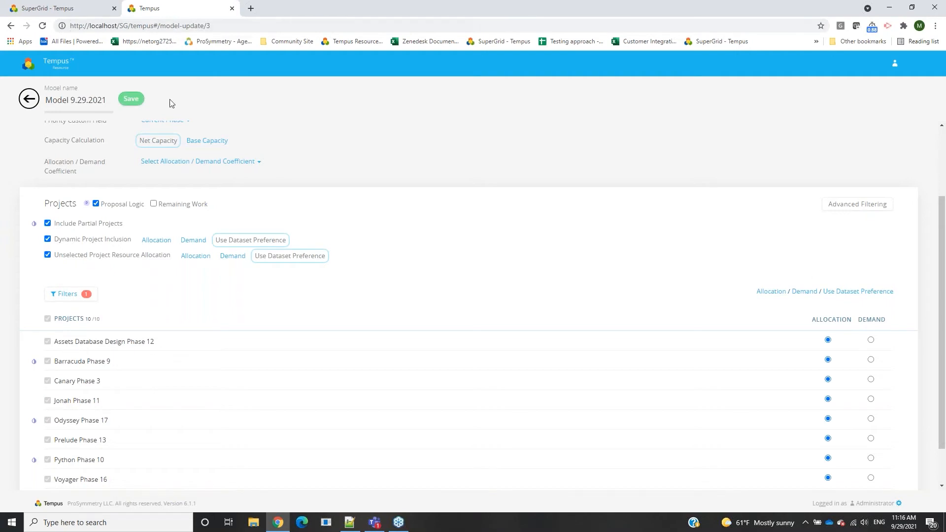
left_click(131, 100)
- Open the updated Model 9.29.2021 and review its project timeline against the departments' monthly heat map
left_click(82, 127)
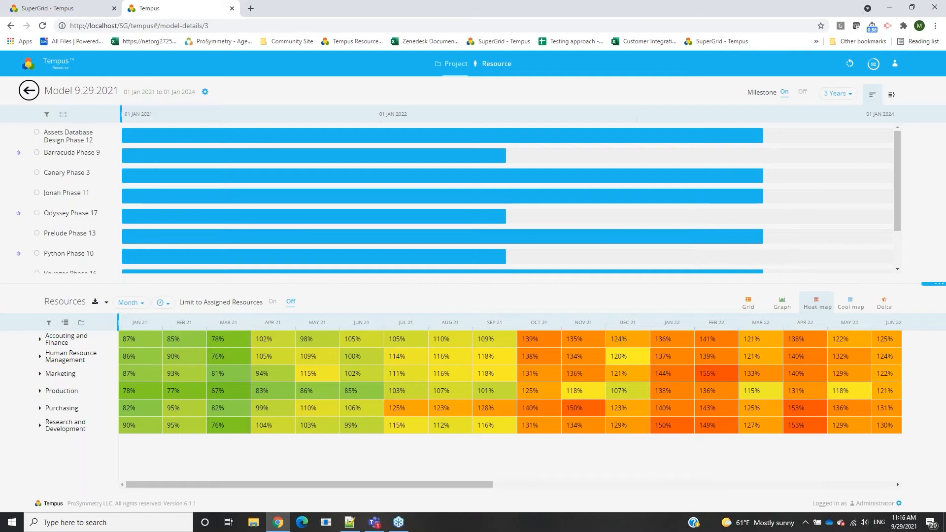
scroll(170, 123, "down", 2)
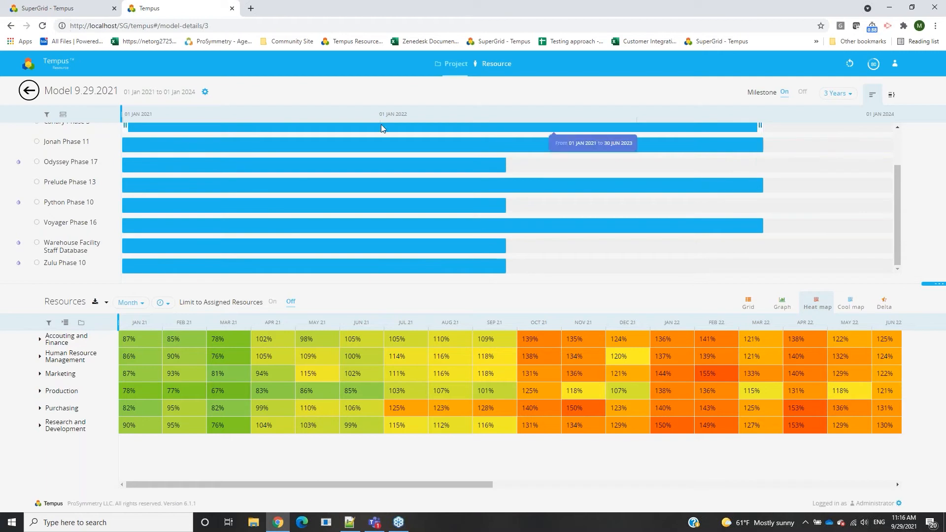
scroll(656, 177, "up", 2)
scroll(653, 177, "down", 2)
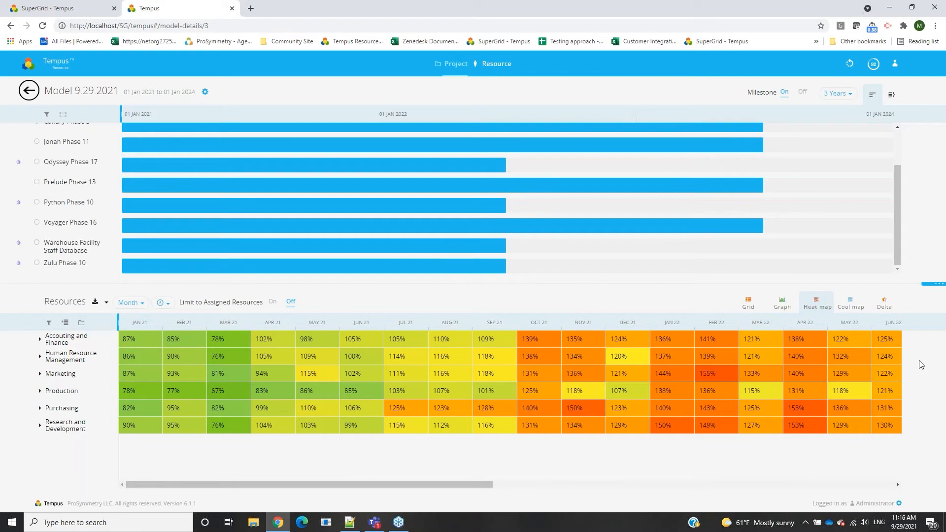
scroll(204, 203, "up", 2)
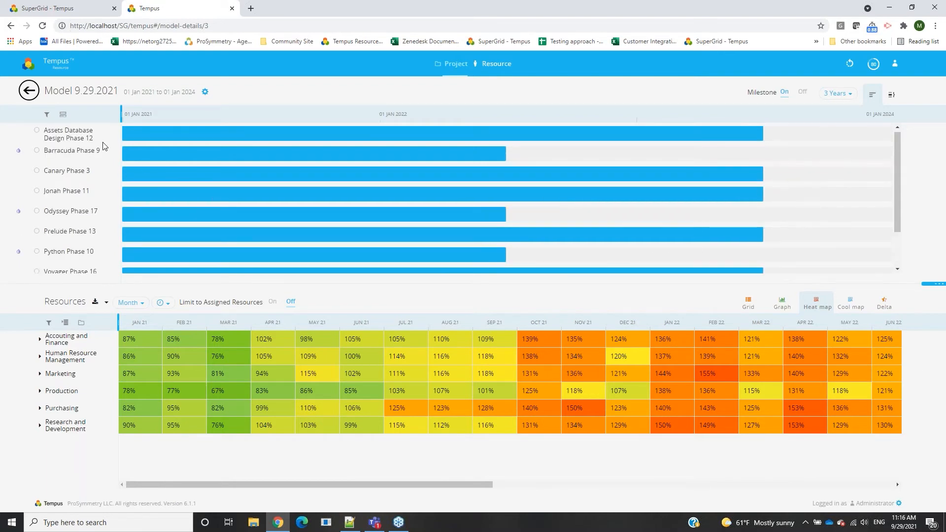
scroll(326, 151, "down", 2)
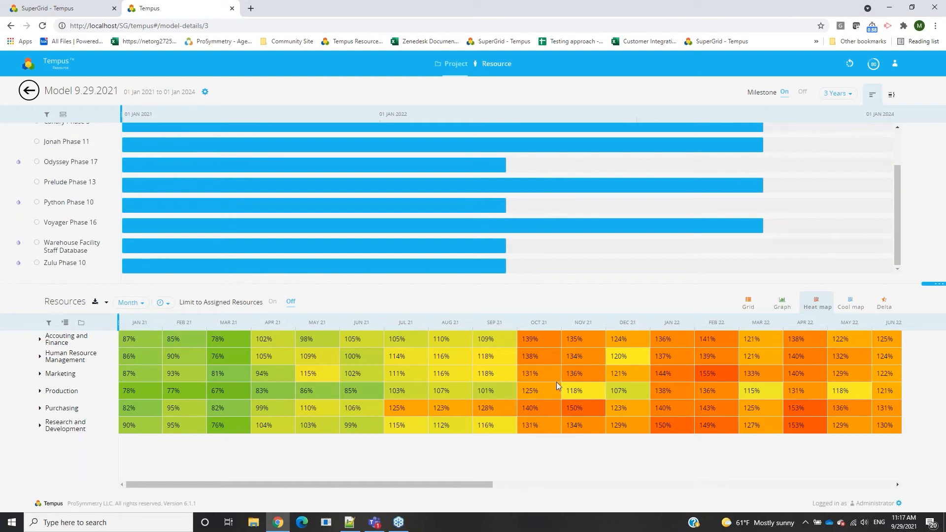
- Examine the October 2021 heat map breakdown for Accouting and Finance, comparing projects that can and cannot be simulated
left_click(540, 339)
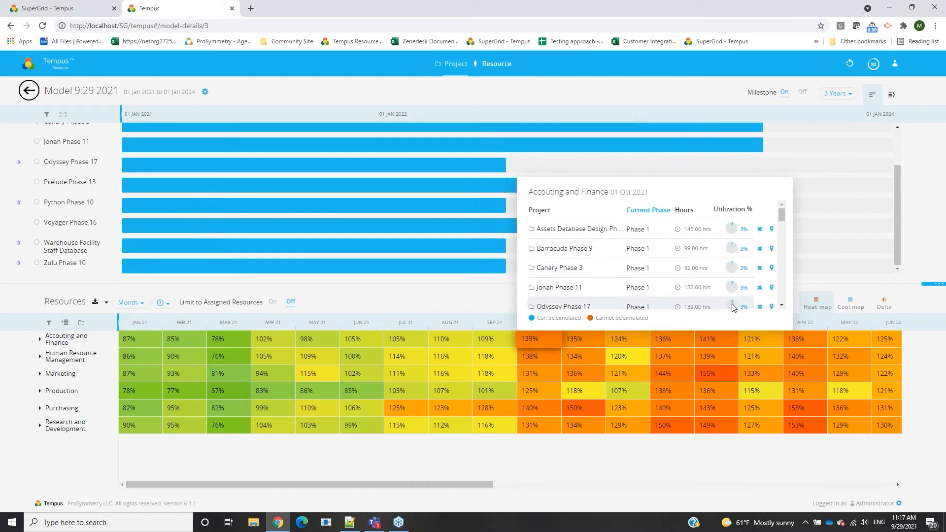
scroll(730, 233, "down", 6)
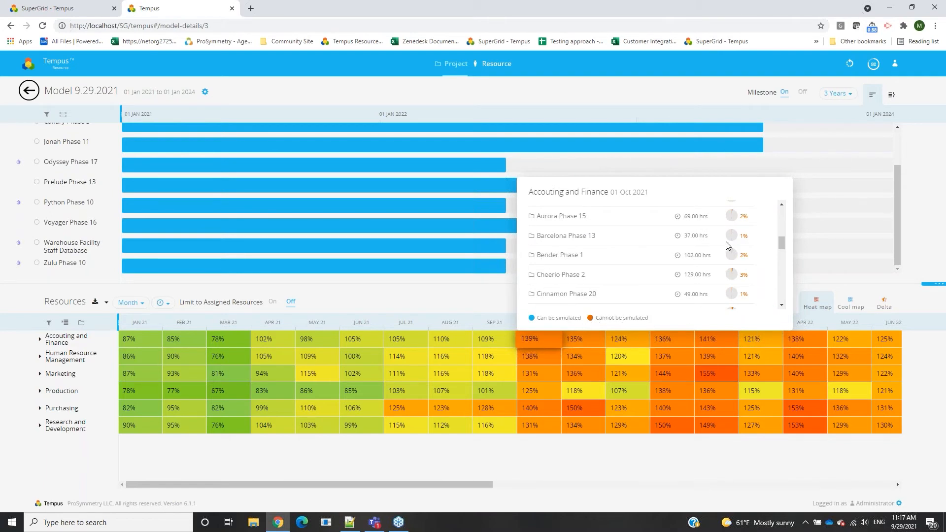
scroll(736, 241, "down", 2)
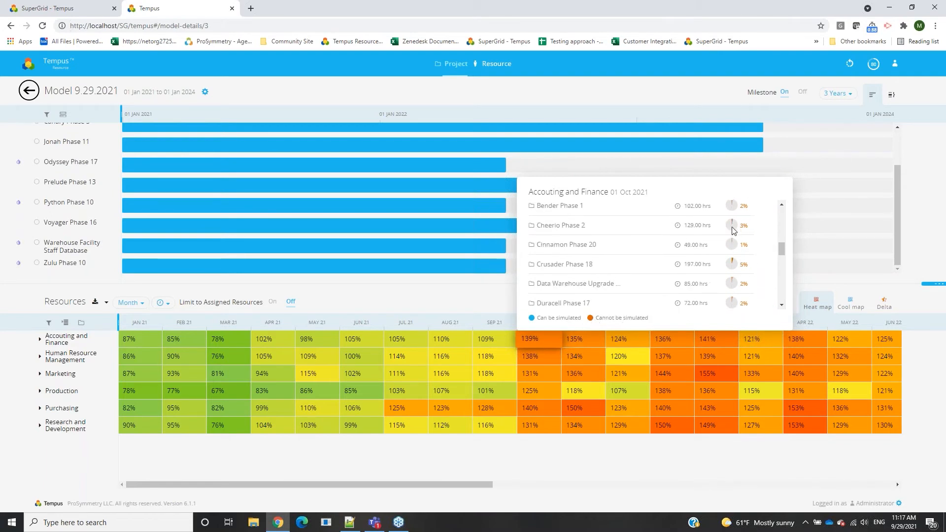
scroll(733, 241, "down", 4)
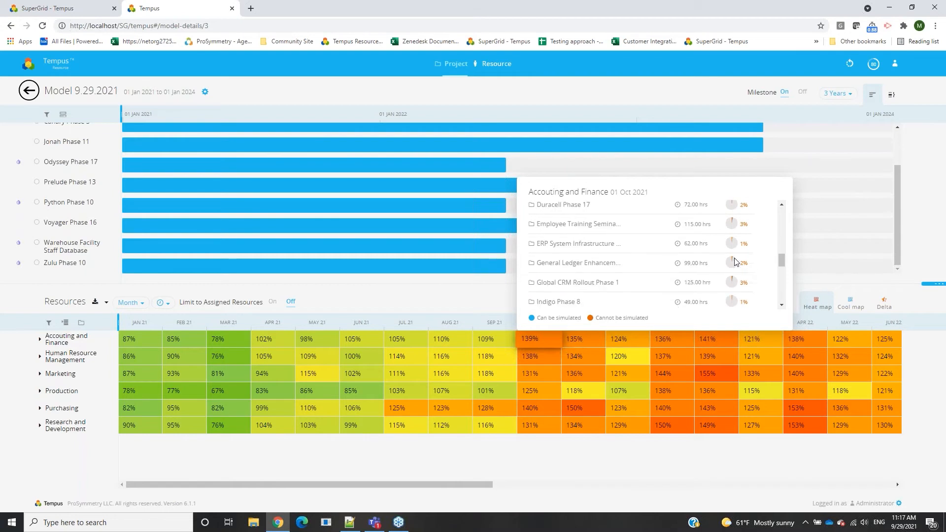
scroll(729, 266, "up", 6)
scroll(728, 267, "up", 2)
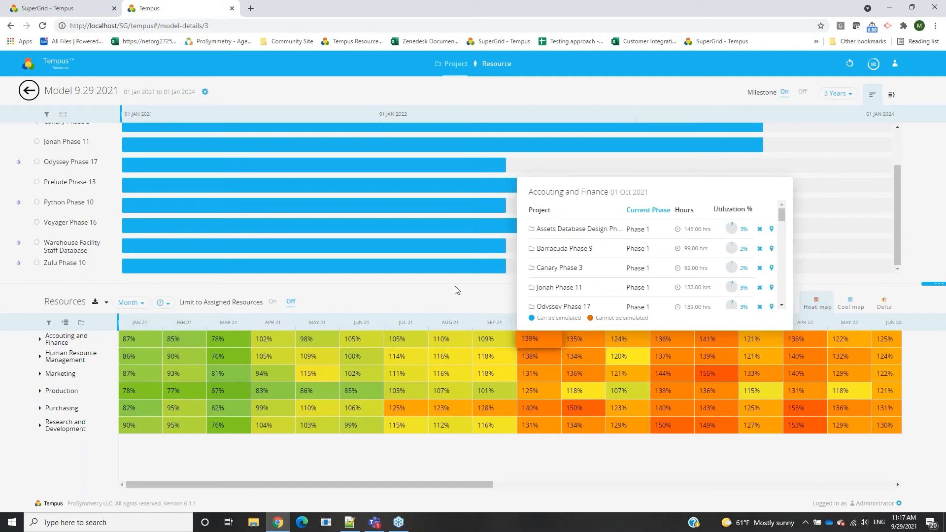
scroll(566, 274, "down", 5)
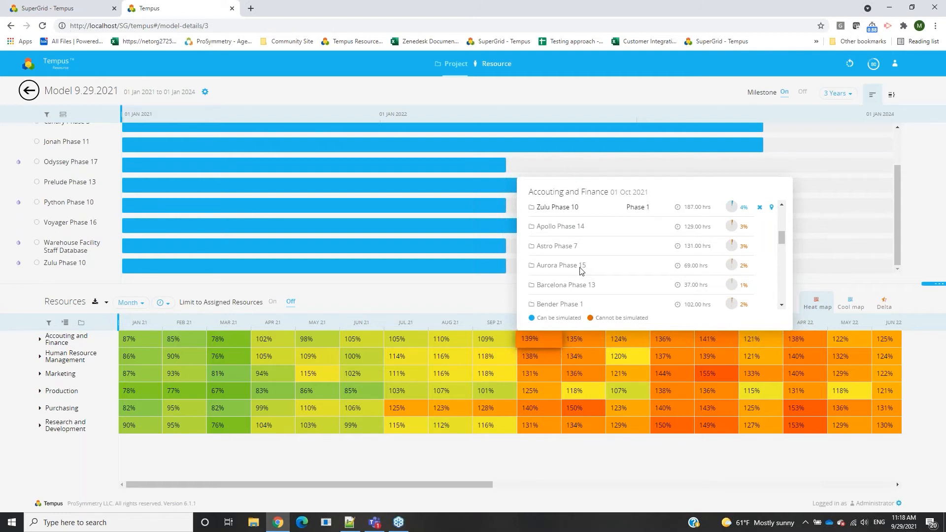
left_click(471, 297)
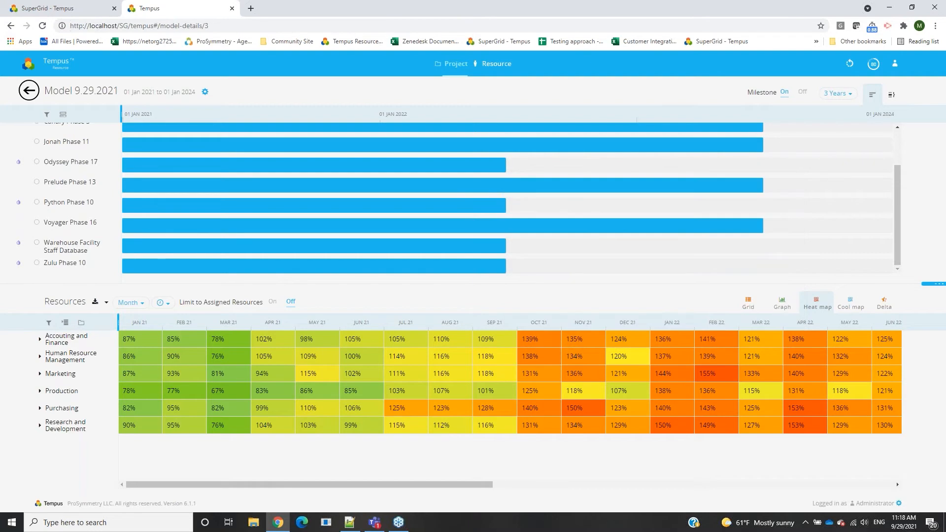
- Edit Model 9.29.2021 to remove the Current Phase project filter, and save the model
left_click(30, 98)
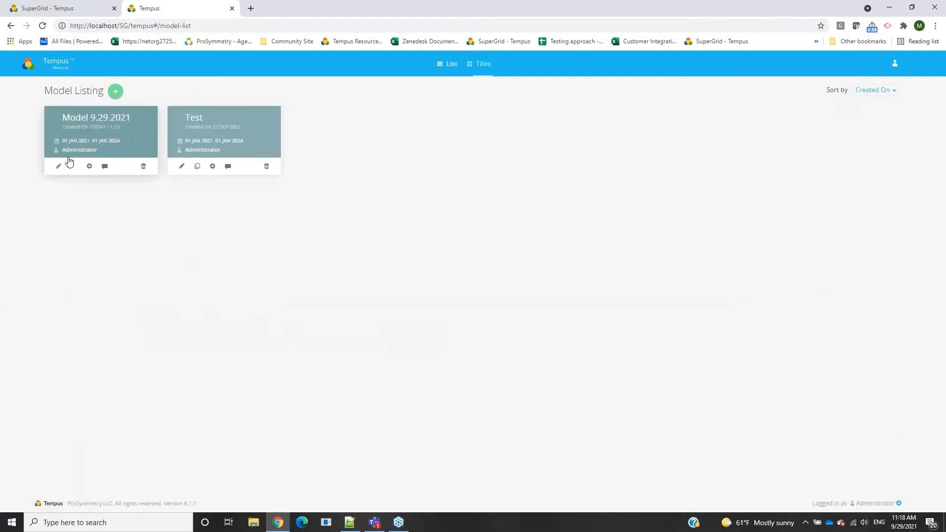
left_click(59, 166)
left_click(73, 394)
left_click(340, 374)
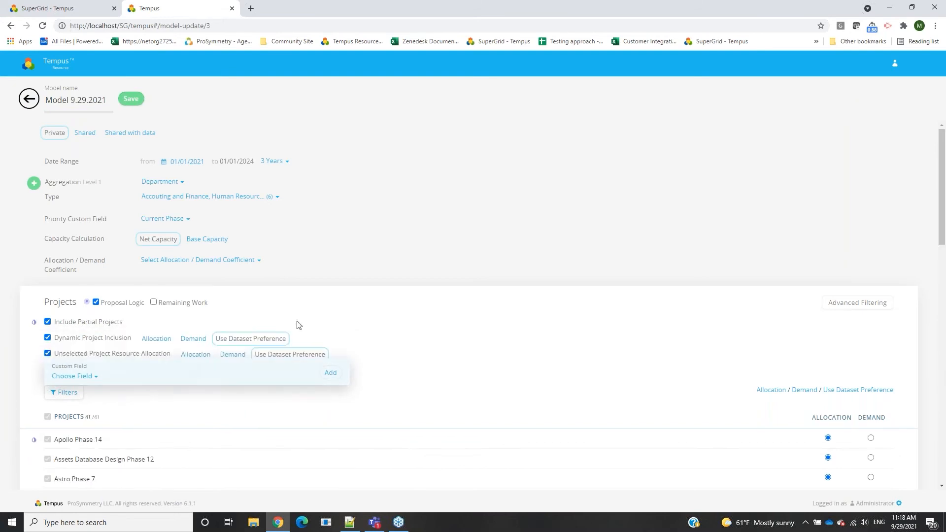
left_click(328, 374)
left_click(392, 395)
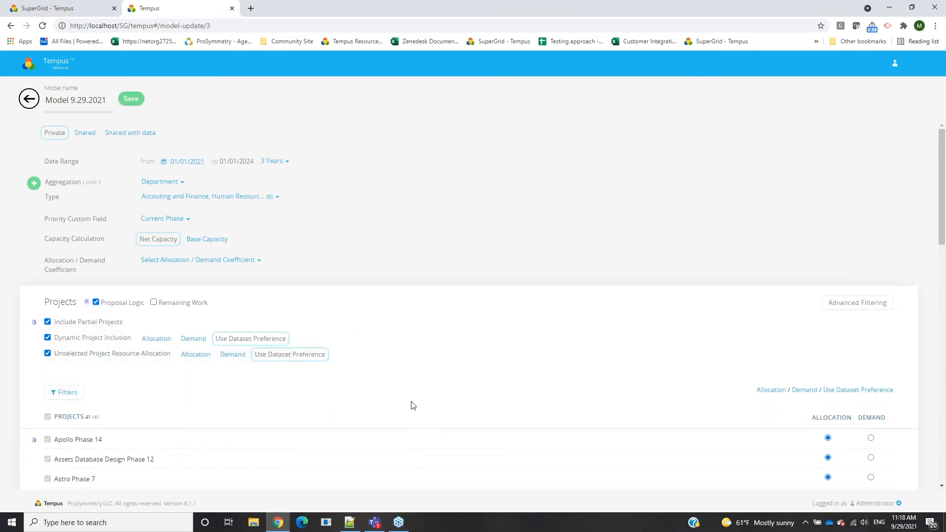
left_click(131, 99)
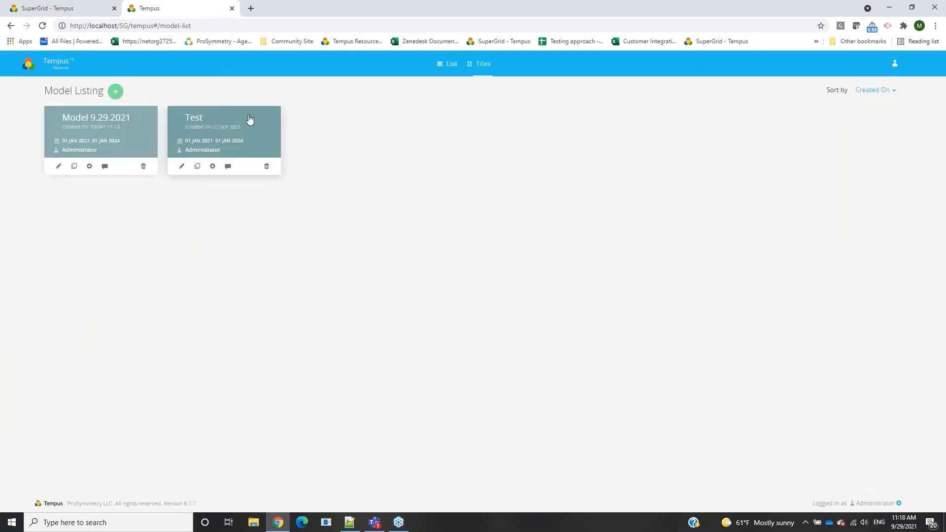
- Open Model 9.29.2021 and examine the timeline bars of the full, unfiltered project list above the heat map
left_click(117, 144)
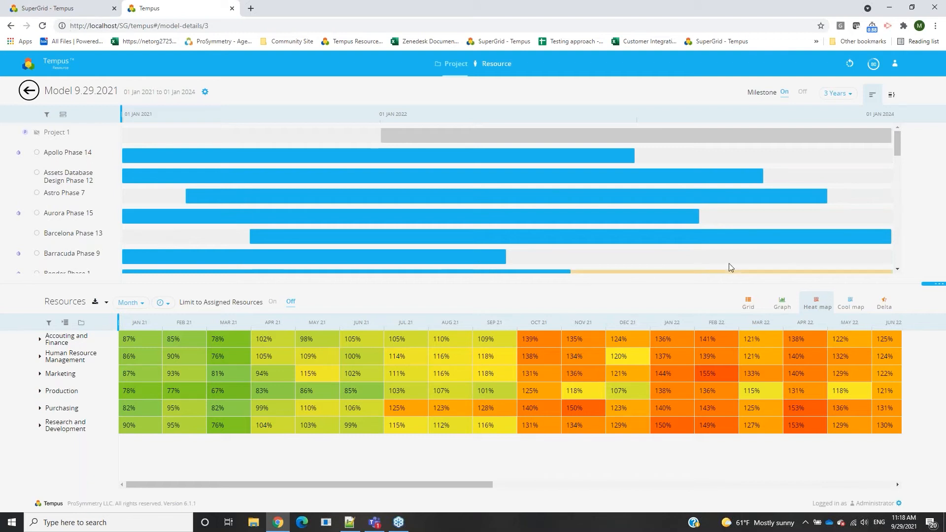
left_click_drag(937, 405, 936, 416)
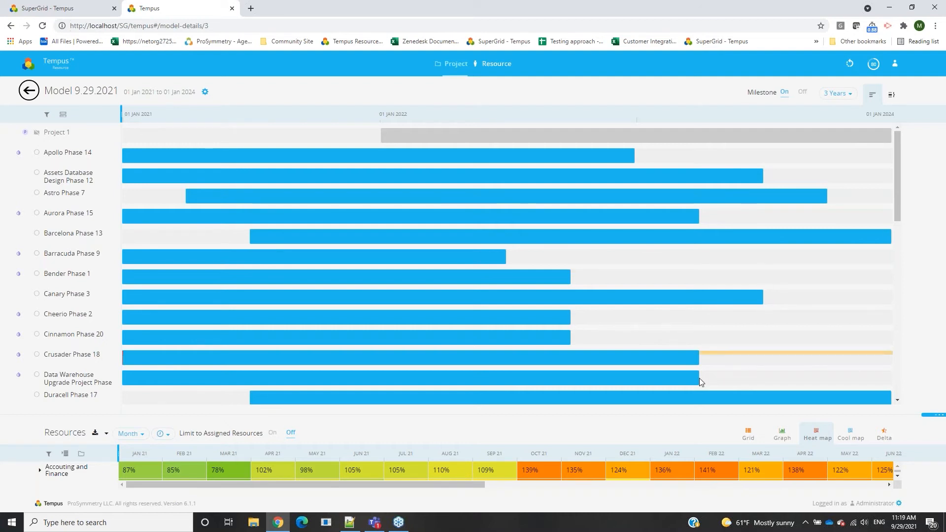
scroll(622, 293, "down", 1)
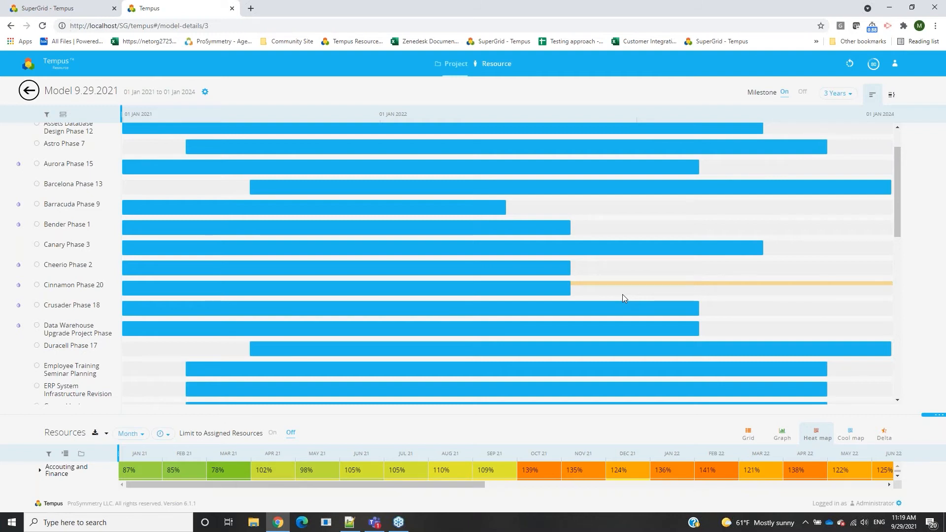
left_click_drag(932, 402, 929, 314)
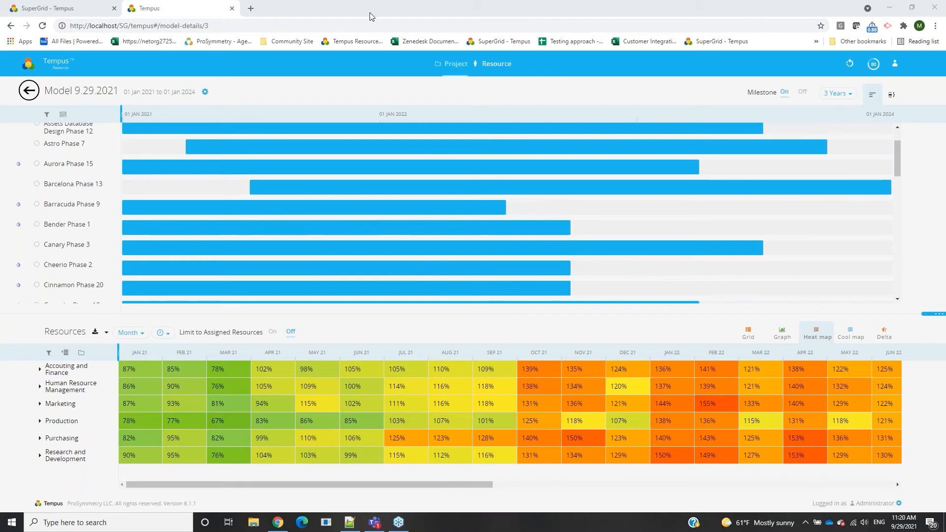
- Shift Apollo Phase 14 on the timeline to run from 03 Jan 2022 to 01 Jan 2024
scroll(287, 182, "up", 1)
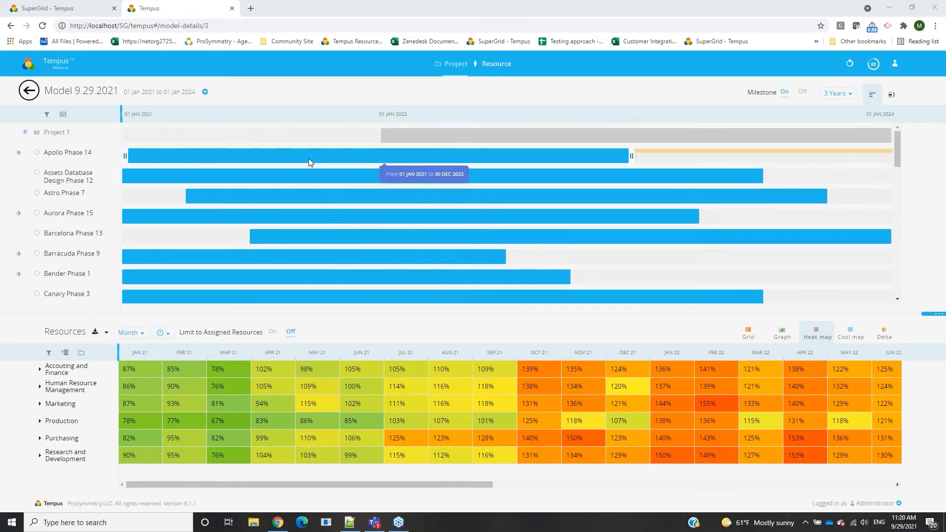
left_click_drag(253, 157, 537, 178)
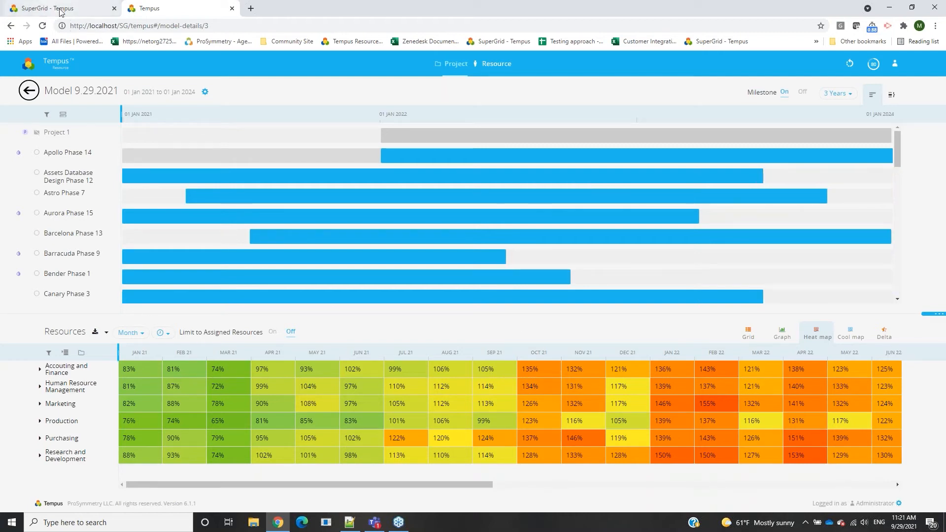
- Search Project Management for "apollo" to check the project's original start and end dates, and return to the What If model
left_click(44, 10)
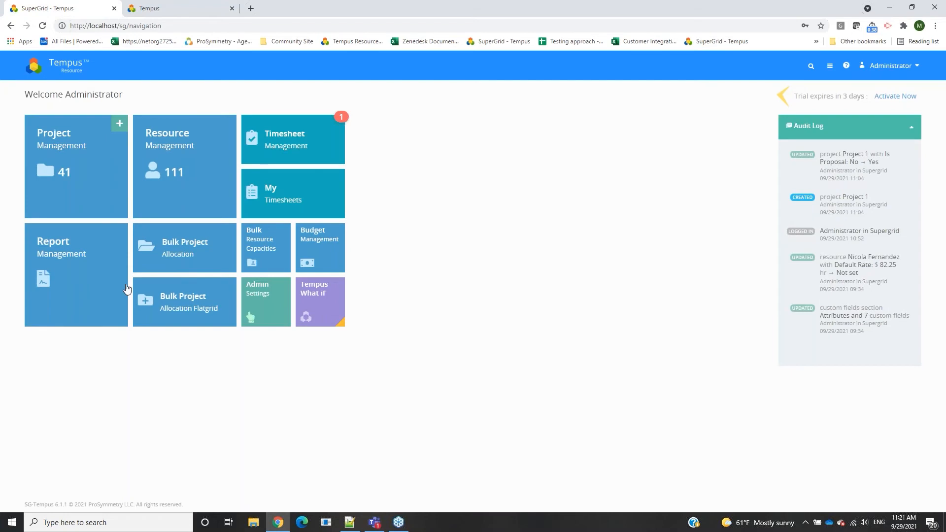
left_click(94, 154)
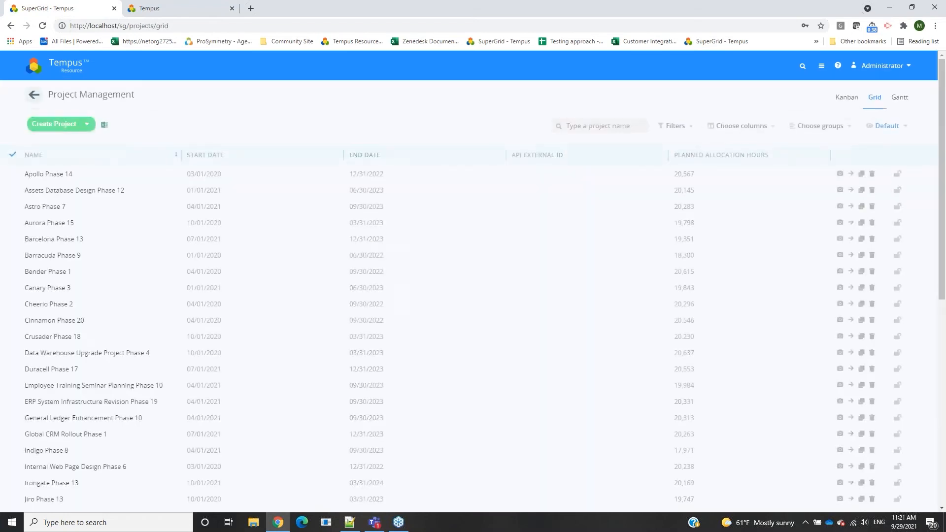
left_click(570, 127)
type("apollo")
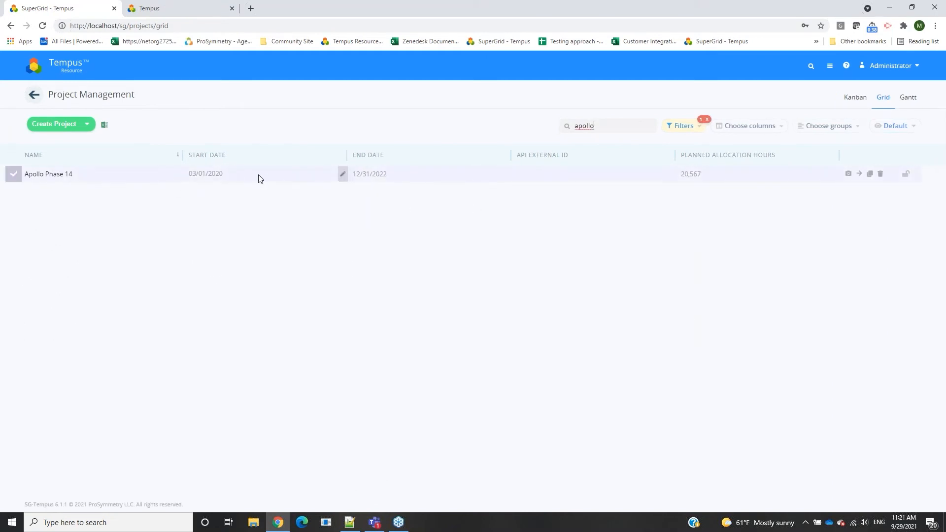
left_click(207, 7)
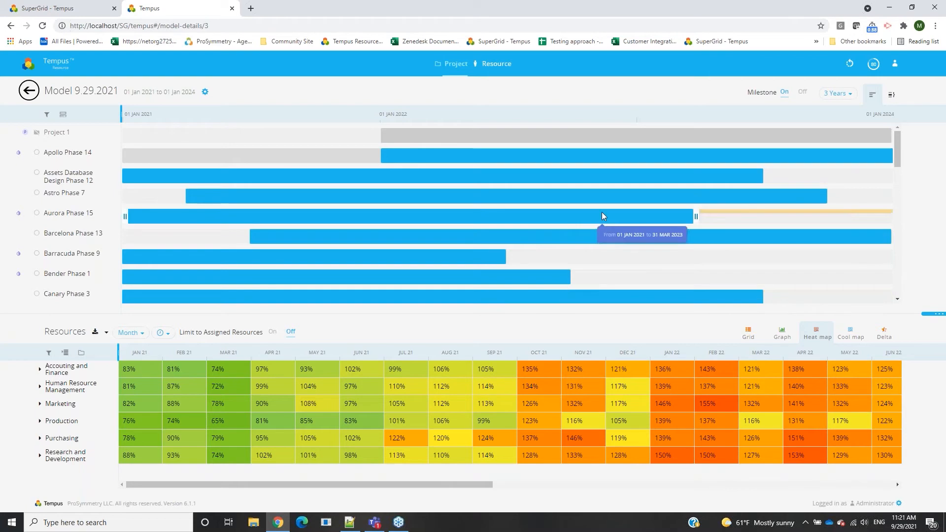
- Try Apollo Phase 14 from 05 Jul 2021 to 03 Jul 2023, and shift it back to start in January 2022
left_click_drag(932, 314, 931, 335)
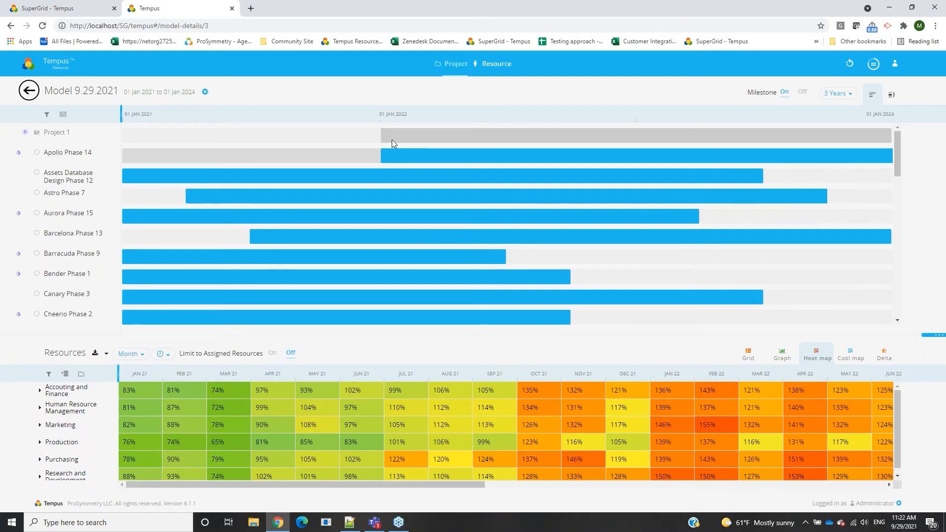
left_click_drag(383, 156, 389, 158)
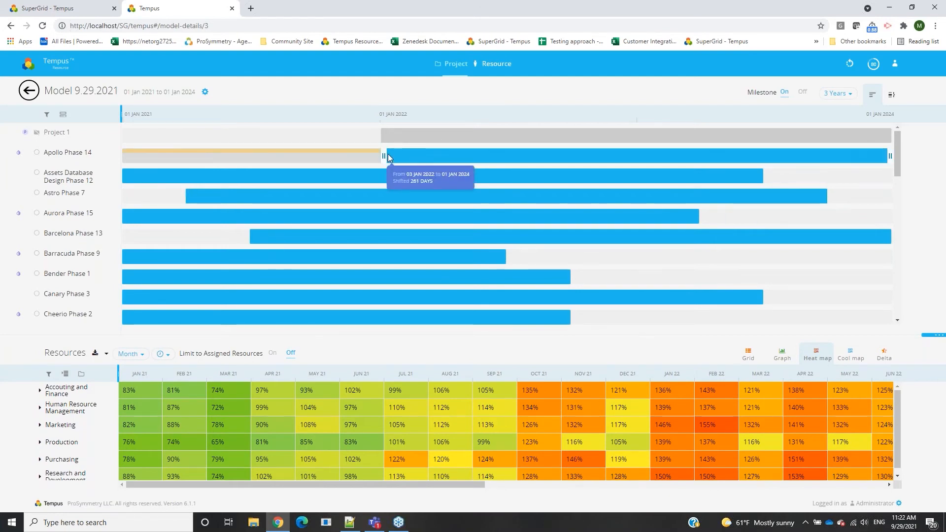
left_click_drag(388, 158, 388, 158)
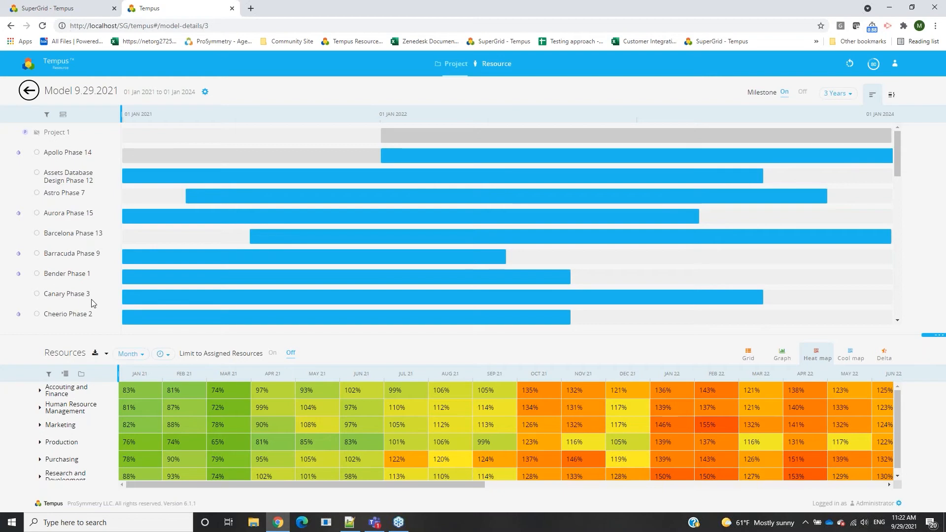
mouse_move(615, 154)
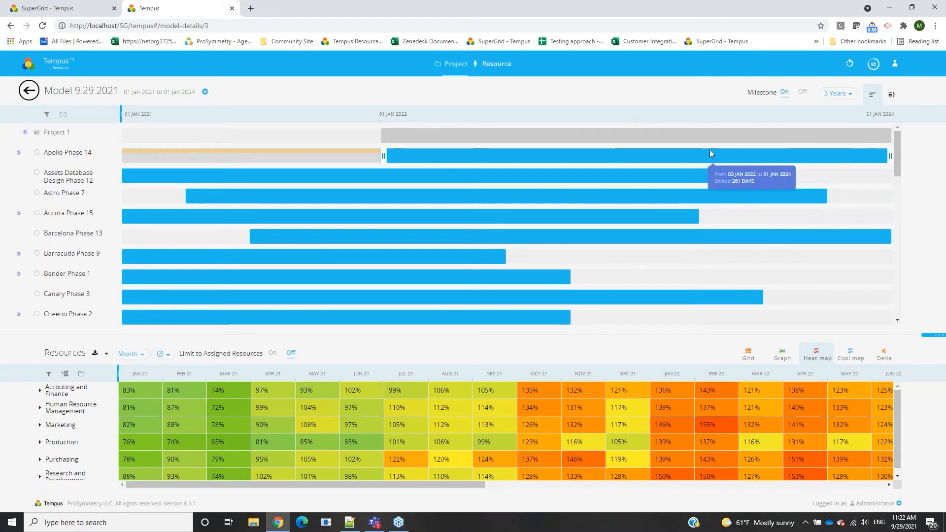
left_click_drag(699, 152, 572, 167)
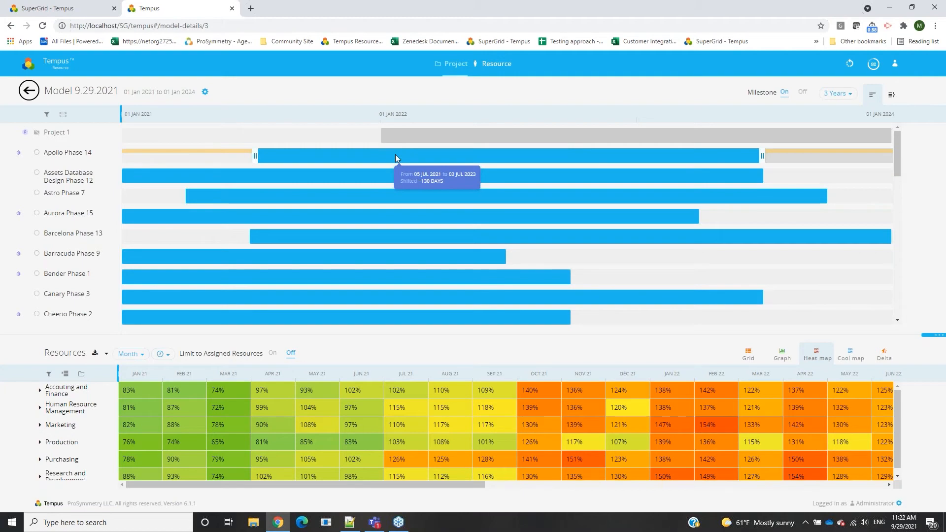
left_click_drag(395, 155, 524, 164)
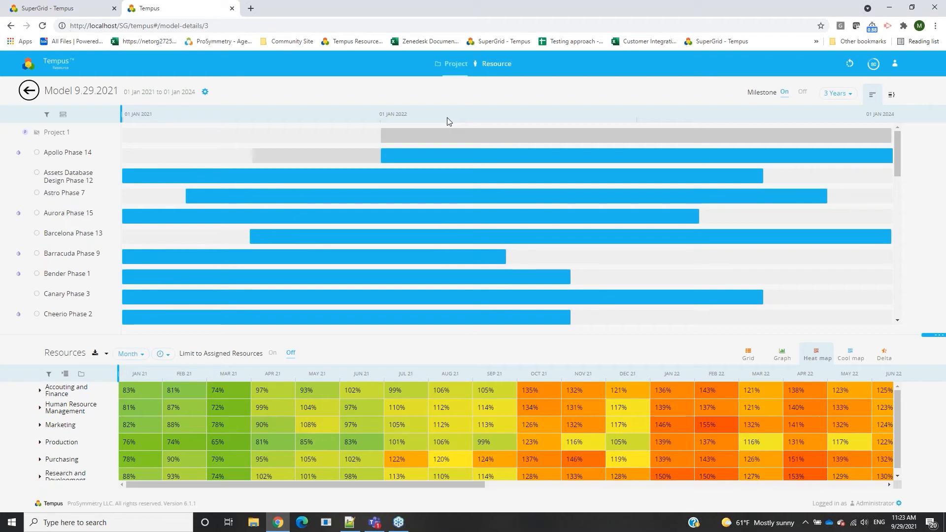
- Shift Apollo Phase 14 to 02 Aug 2021 through 31 Jul 2023, and Assets Database Design Phase 12 to start around June 2021
left_click_drag(602, 160, 495, 156)
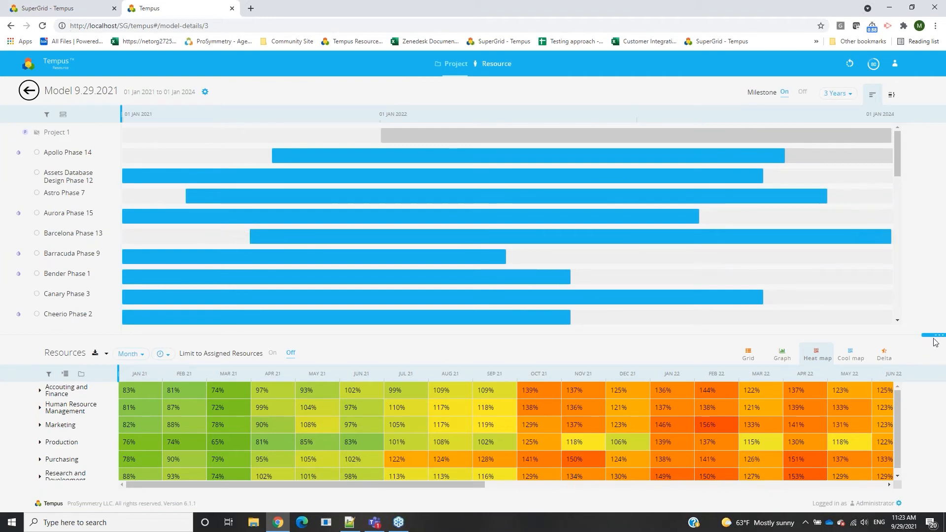
left_click_drag(934, 331, 935, 296)
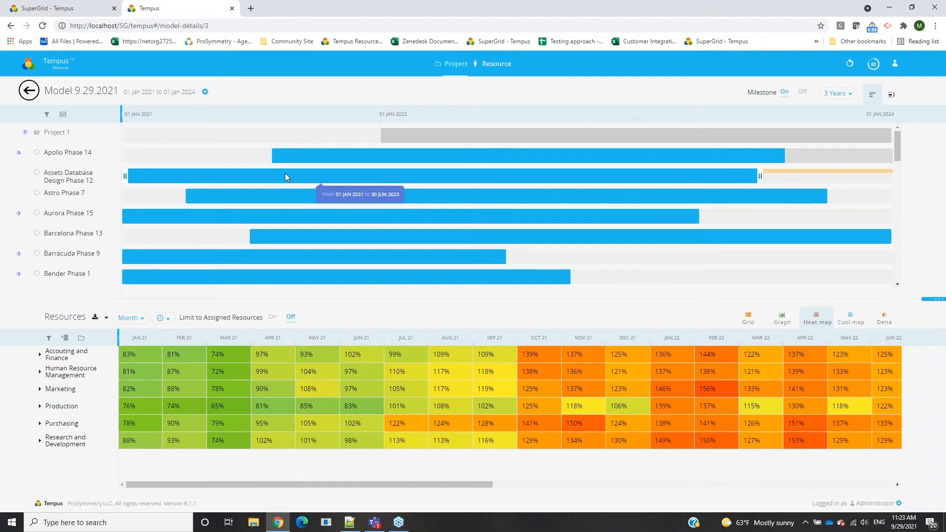
left_click_drag(211, 177, 305, 176)
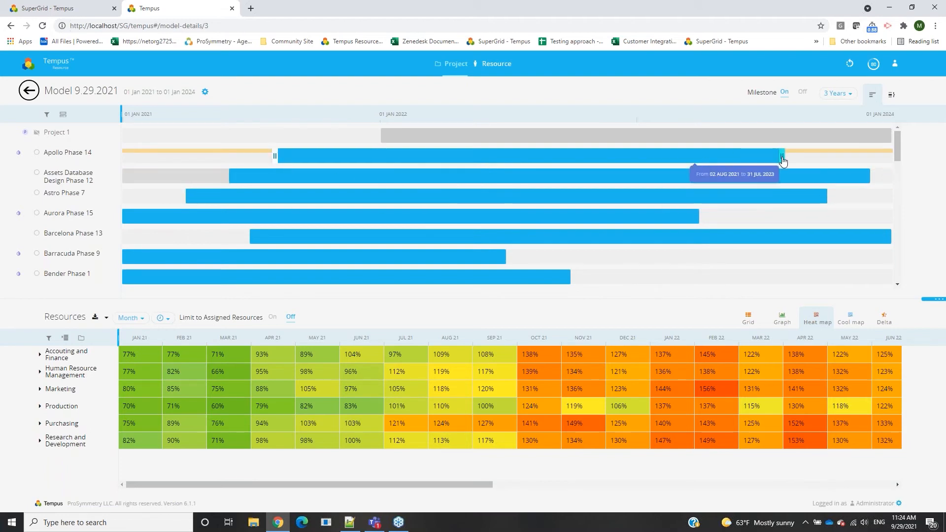
- Contract Apollo Phase 14 to end on 11 Apr 2023, and view its Compression / Expansion Calculation options
left_click_drag(783, 160, 711, 157)
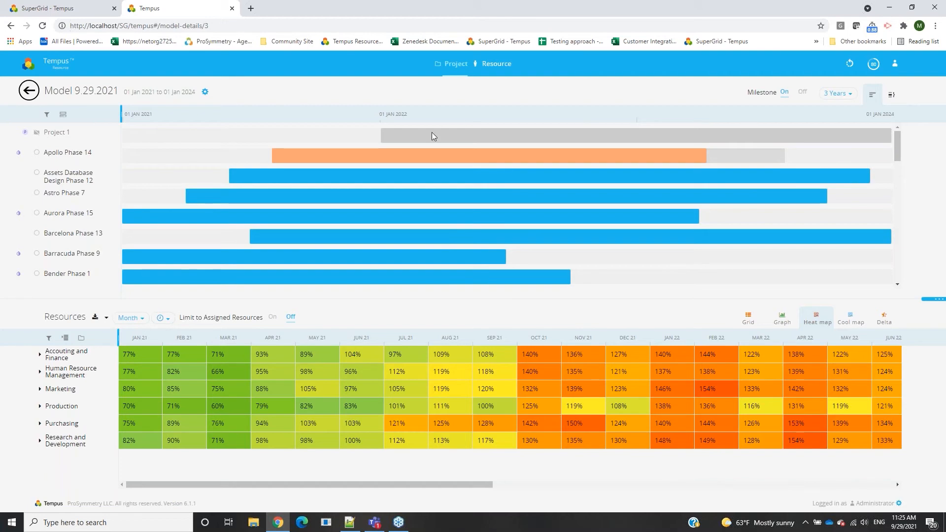
mouse_move(401, 158)
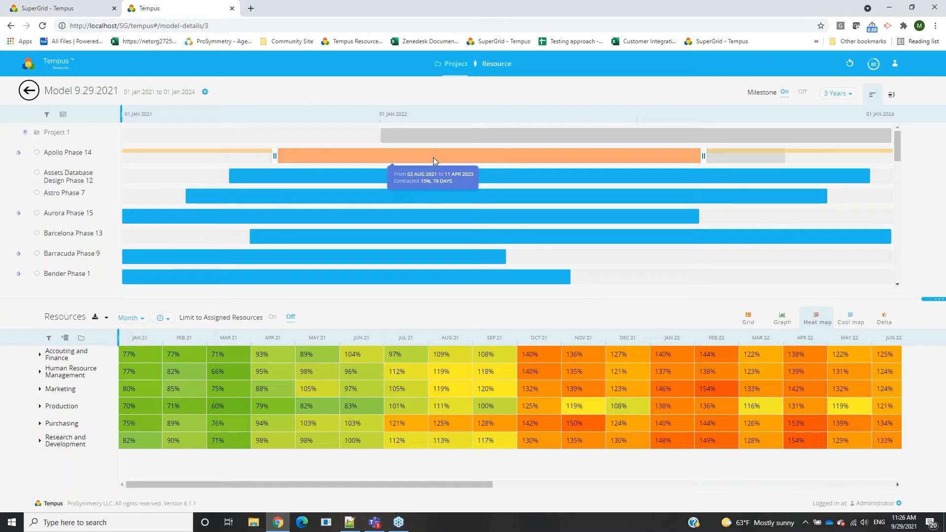
left_click(37, 153)
right_click(38, 156)
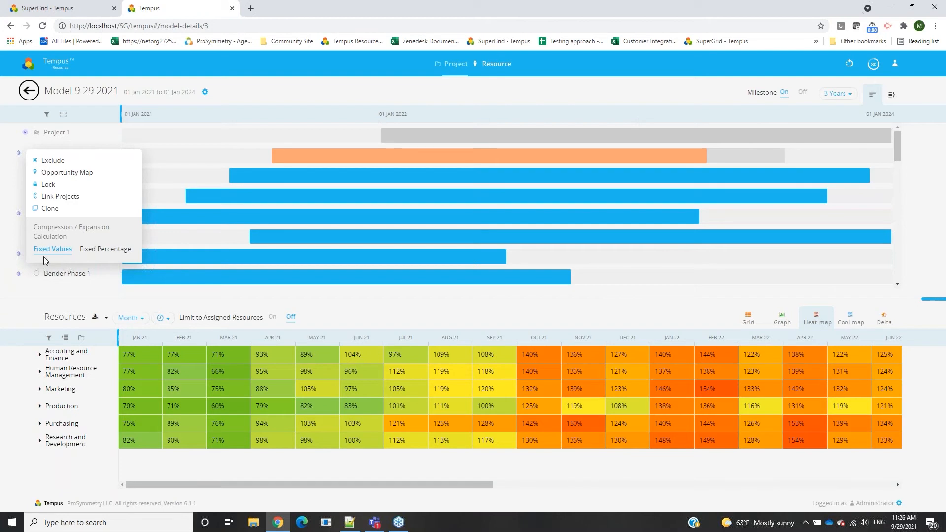
left_click(358, 89)
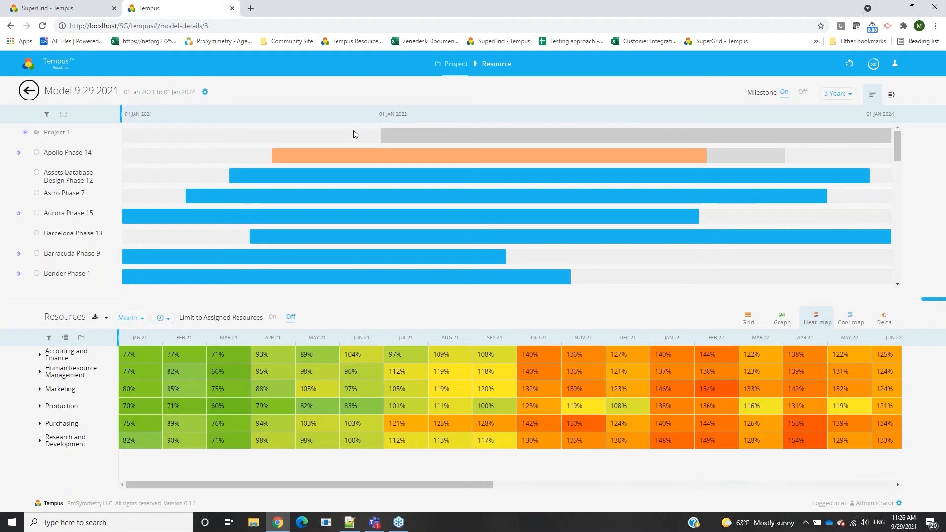
mouse_move(412, 159)
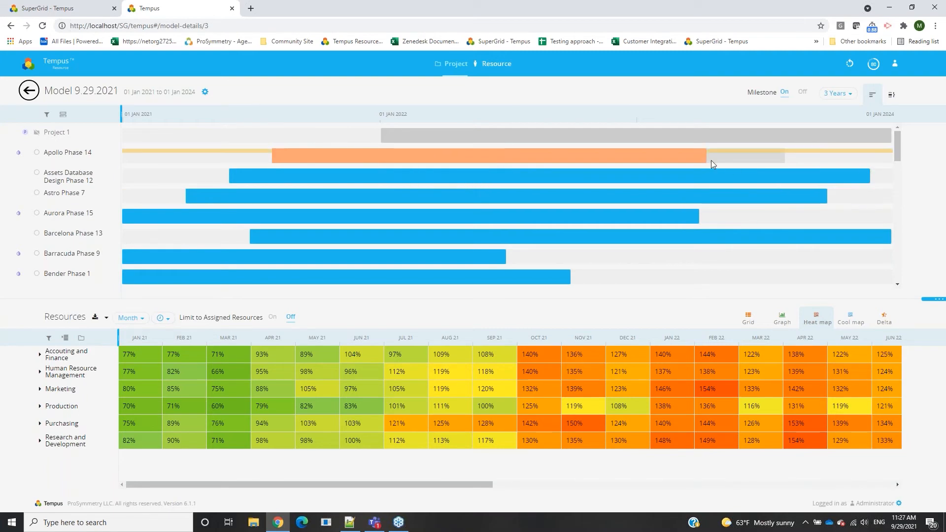
- Contract Apollo Phase 14 to end around July 2022, and extend its end back out to about July 2023
left_click_drag(704, 158, 525, 170)
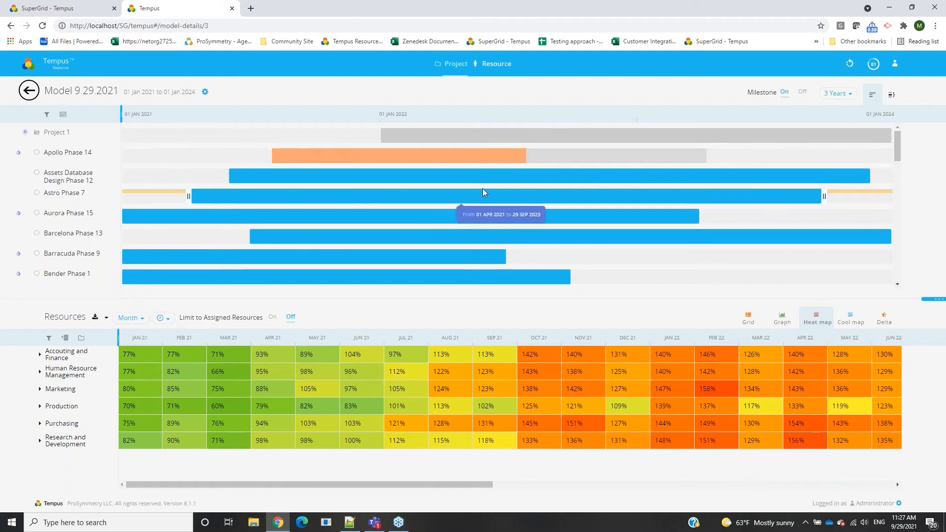
left_click_drag(523, 161, 766, 162)
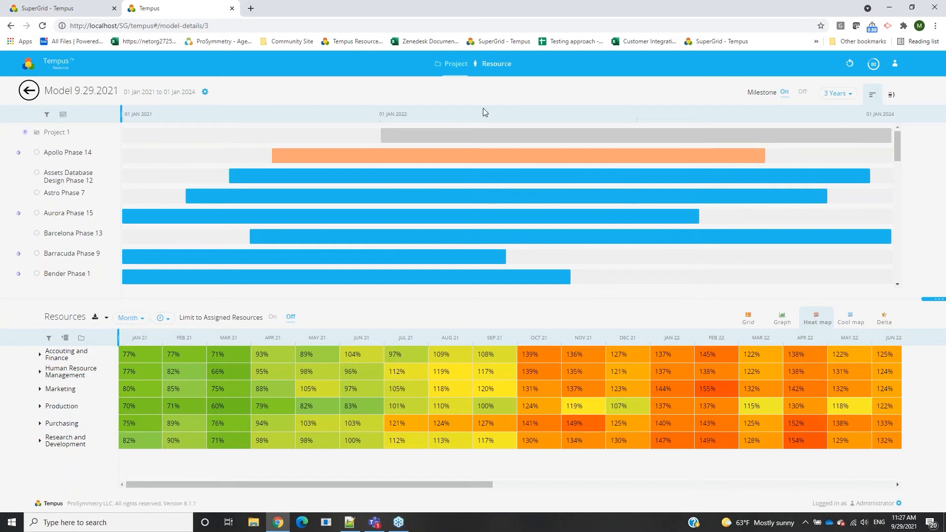
- Set Apollo Phase 14's Compression / Expansion Calculation to Fixed Percentage
left_click(37, 153)
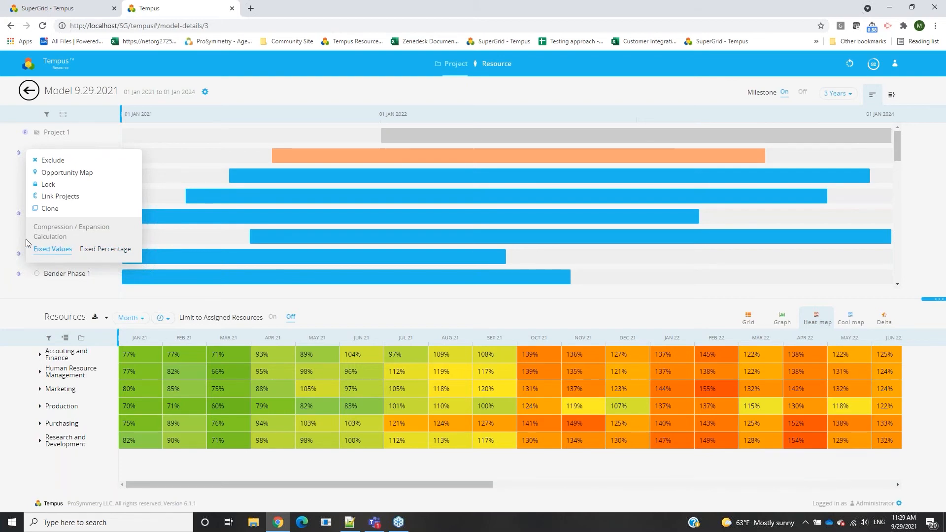
left_click(332, 96)
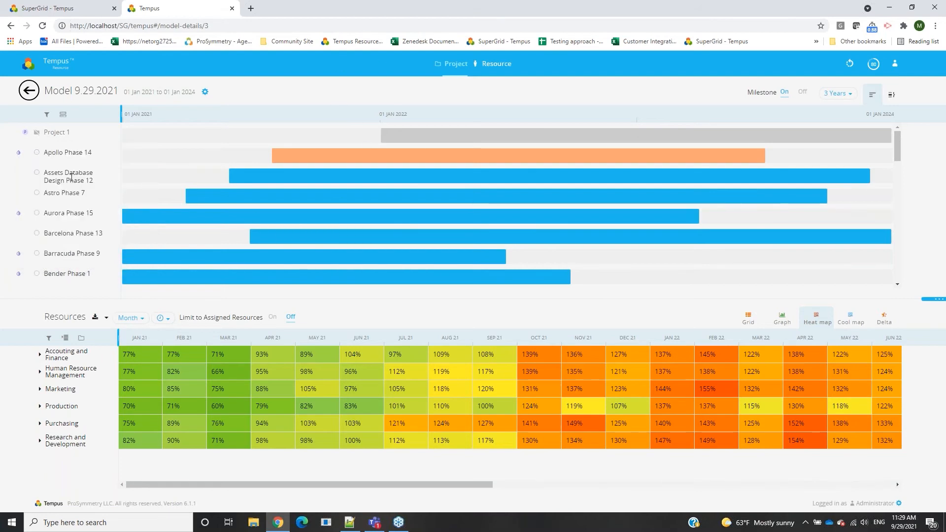
left_click(37, 153)
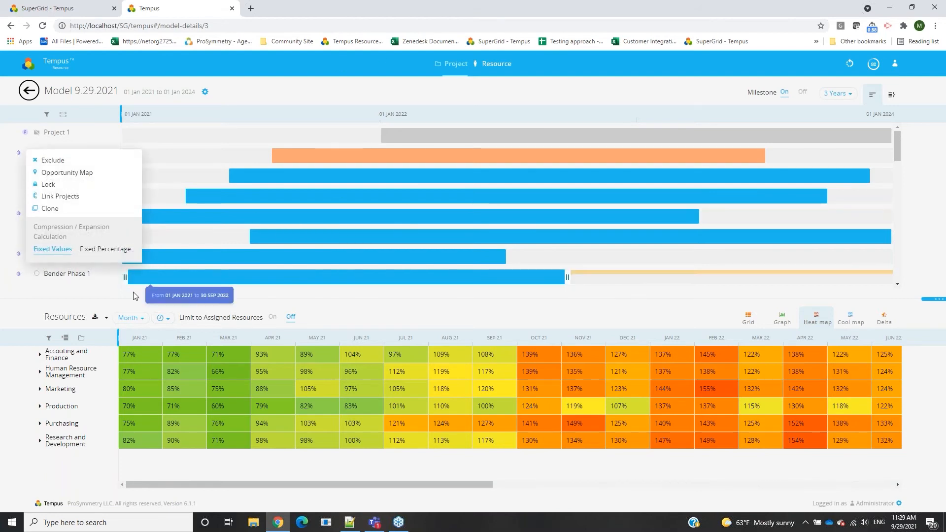
left_click(100, 253)
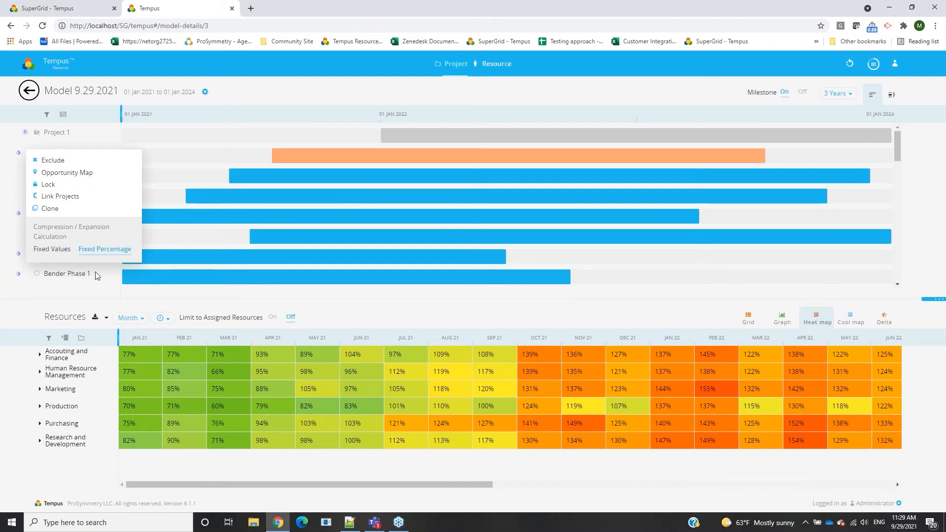
left_click(298, 73)
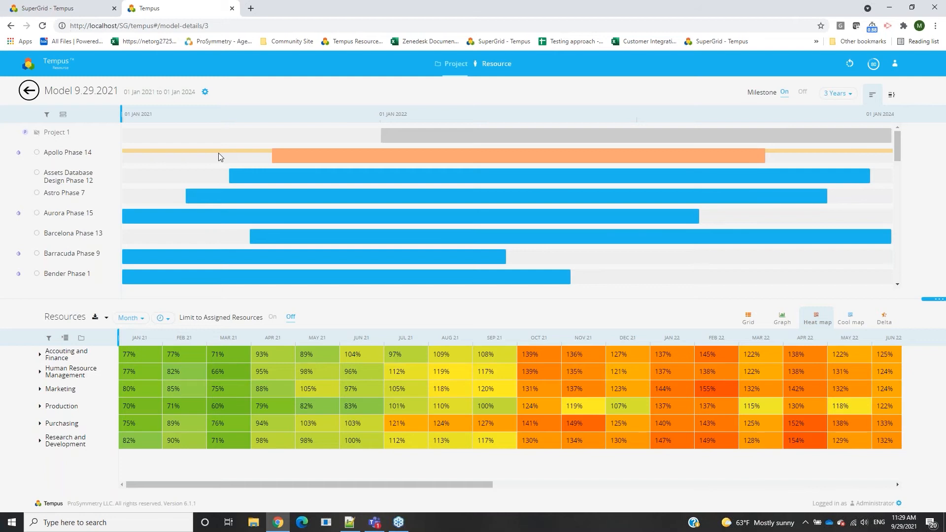
- Place milestones on Apollo Phase 14 at about April 2021 and the end of August 2023, and shift the project up to each
mouse_move(207, 152)
left_click(193, 150)
mouse_move(193, 154)
left_mouse_down()
mouse_move(211, 153)
mouse_move(186, 154)
left_mouse_up()
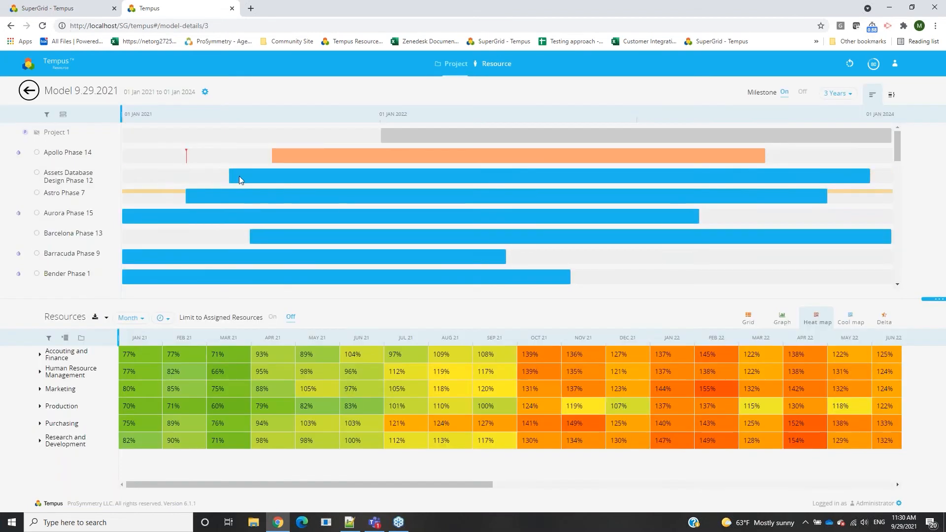
left_click_drag(458, 158, 354, 155)
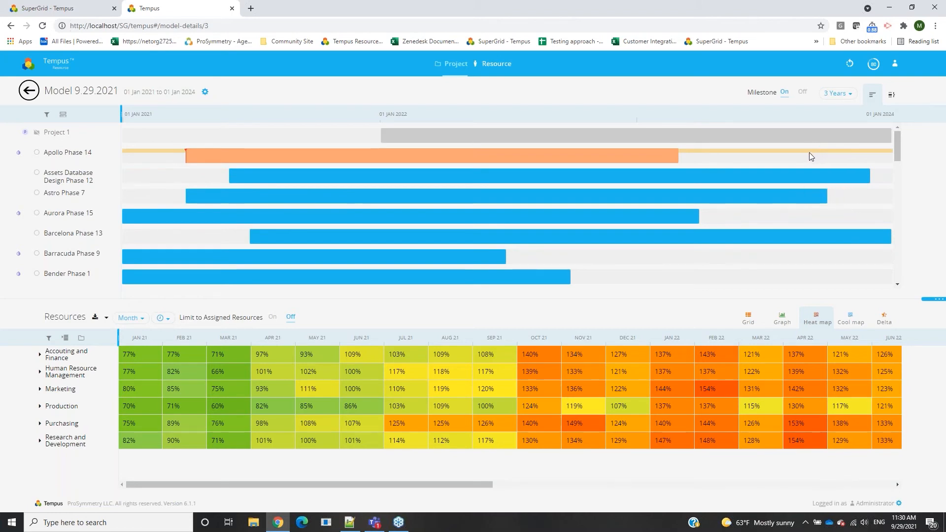
left_click(810, 152)
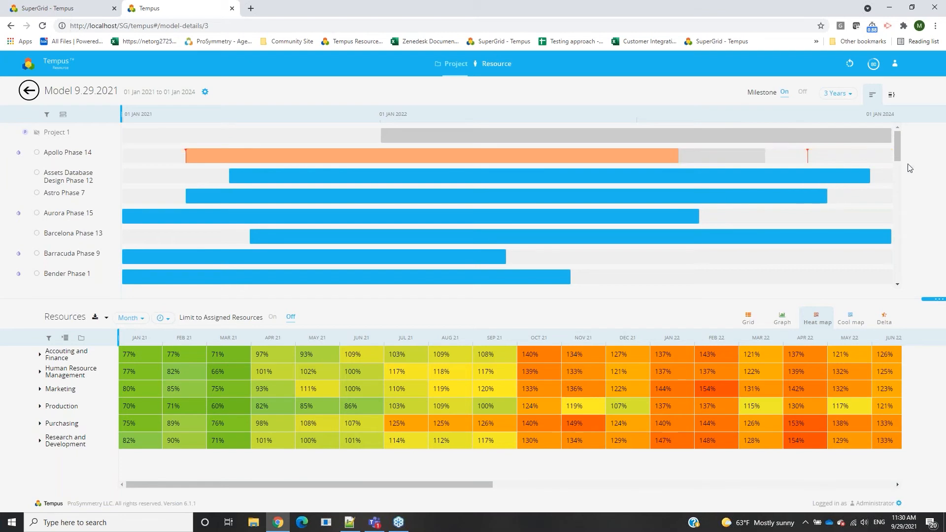
left_click_drag(844, 151, 717, 144)
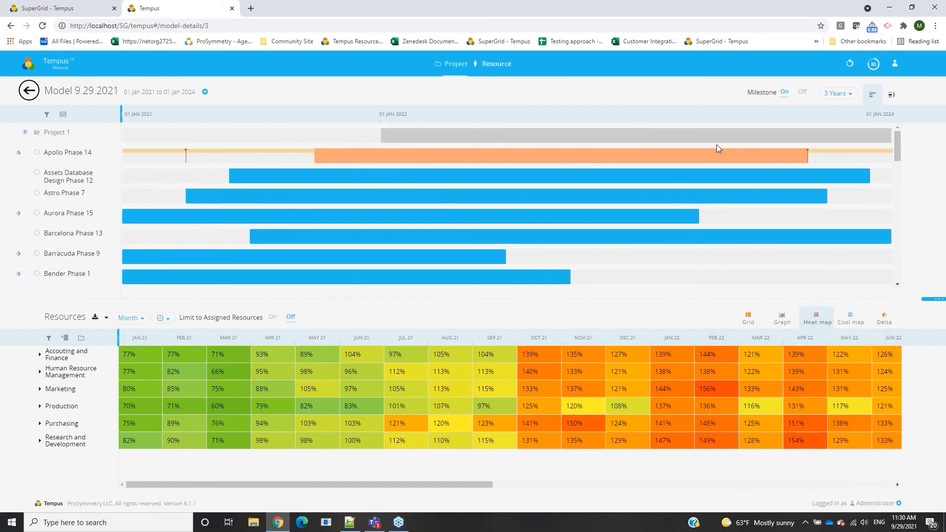
- Clear the April 2021 milestone and shift Apollo Phase 14 to 25 Jun 2021 through 26 May 2023
left_click(337, 217)
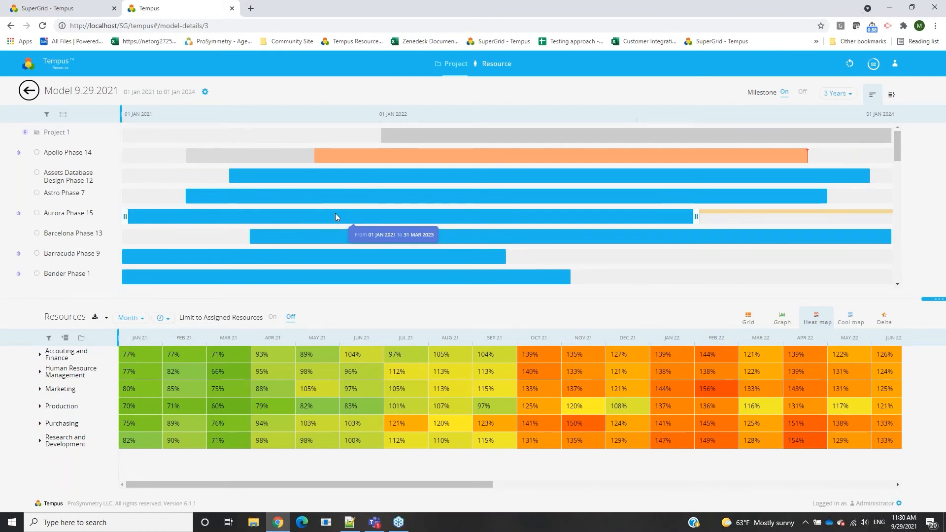
left_click_drag(416, 152, 368, 148)
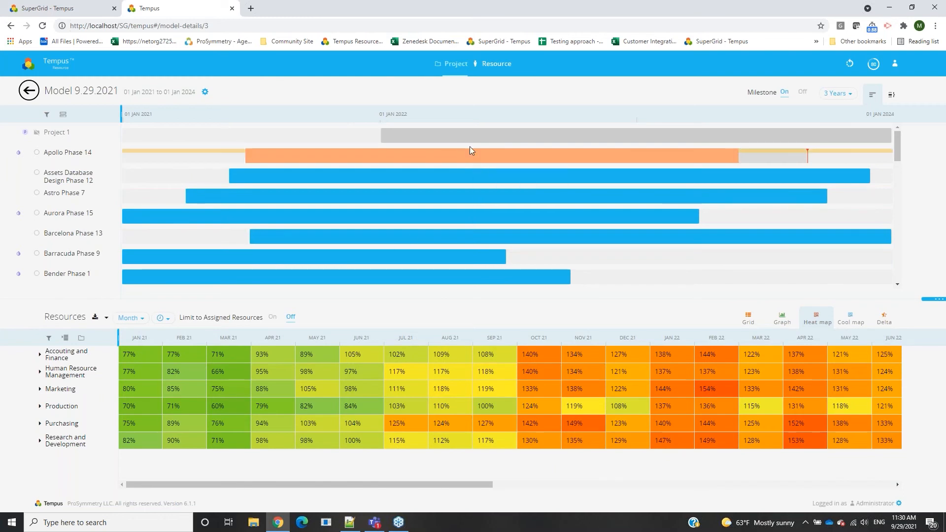
mouse_move(460, 155)
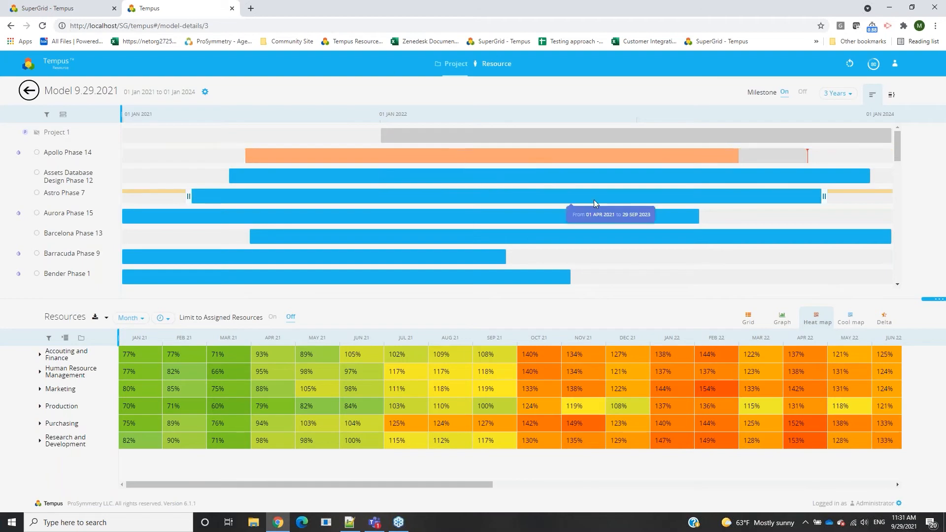
- Review the options available for Apollo Phase 14, and exclude the project from the model
left_click(37, 153)
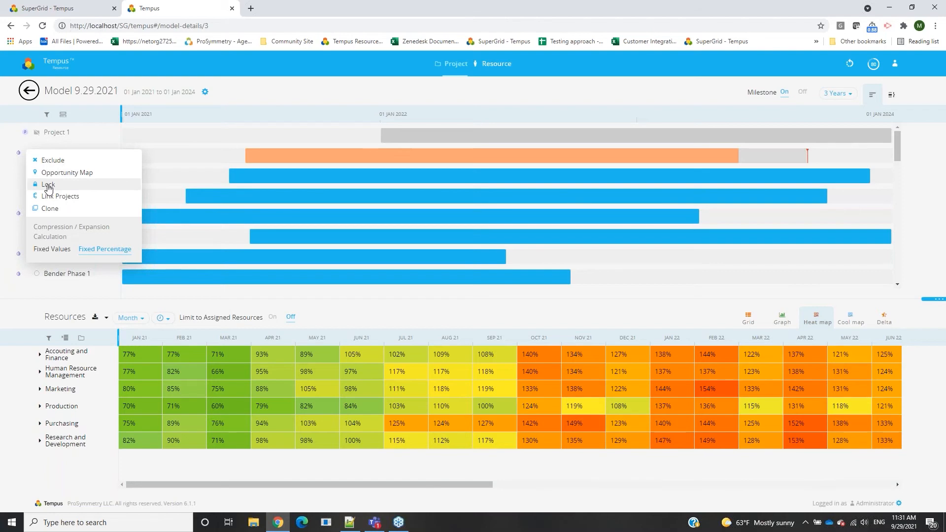
left_click(249, 109)
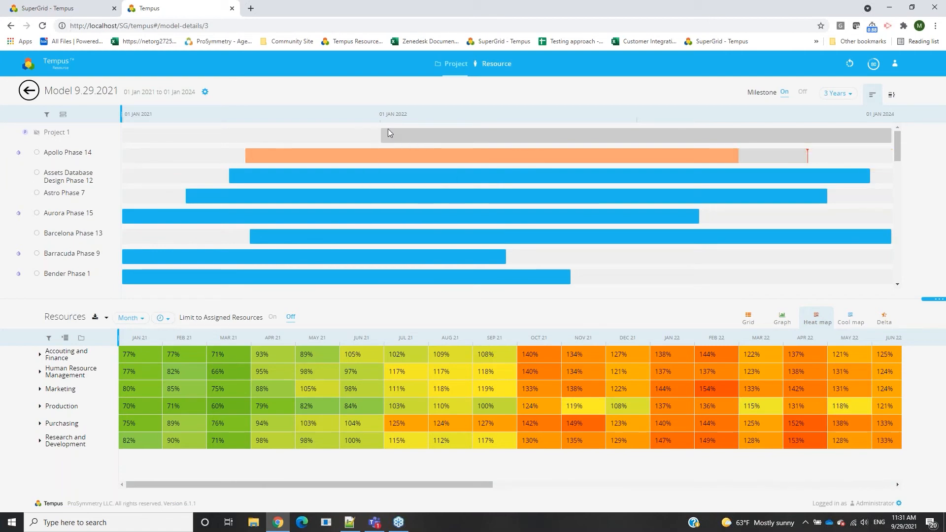
left_click(38, 153)
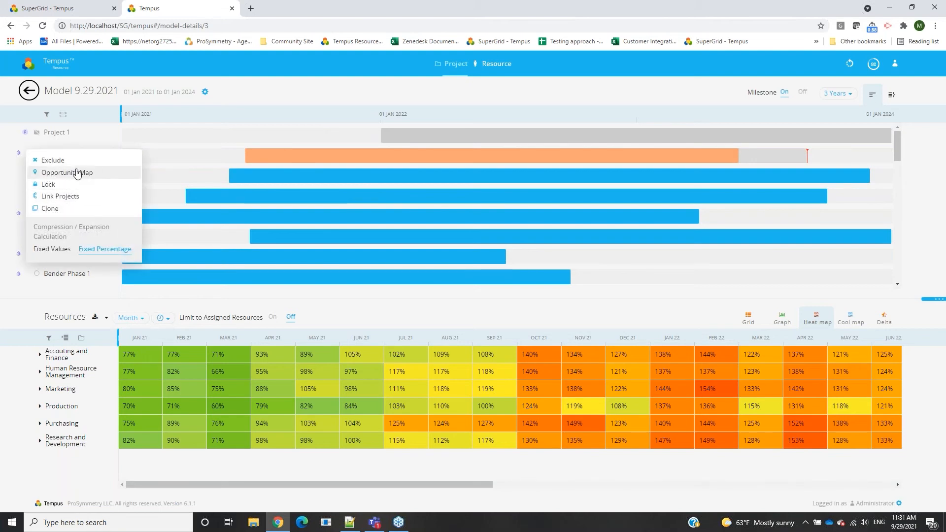
left_click(54, 162)
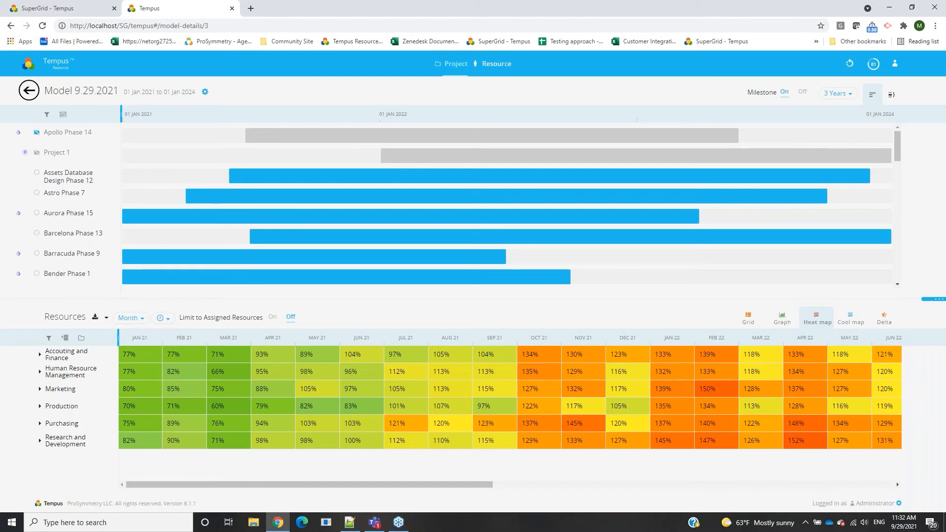
- Open the Opportunity Map for the excluded Apollo Phase 14, and extend its date window to start on 01/01/2021
left_click(36, 132)
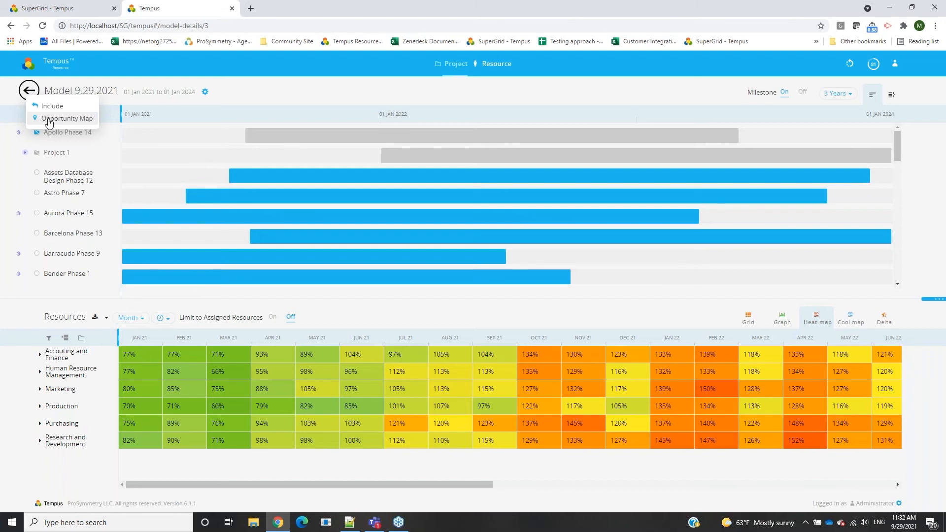
left_click(49, 121)
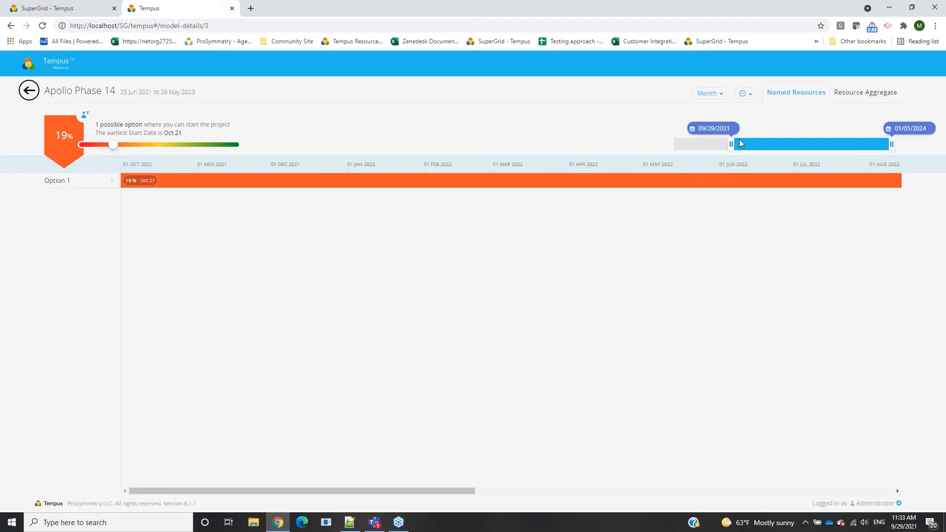
left_click_drag(732, 144, 668, 150)
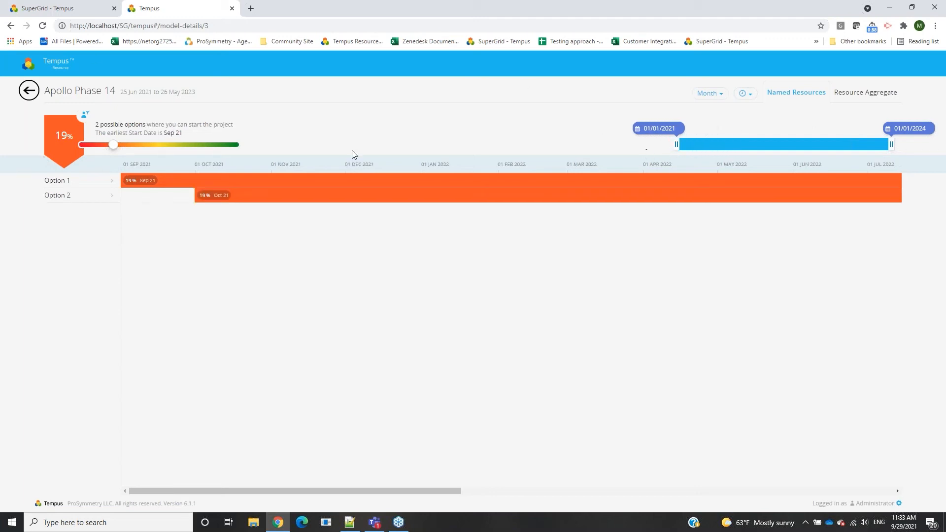
- Examine Option 1's net availability by named resource without applying it, and lower the availability threshold to 14%
left_click(114, 148)
left_click_drag(114, 148, 111, 149)
left_click(70, 181)
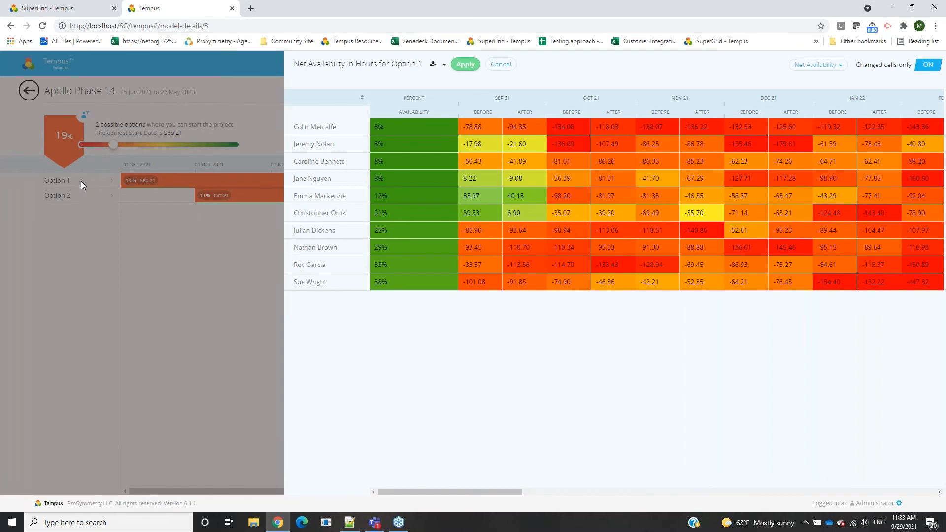
left_click(501, 64)
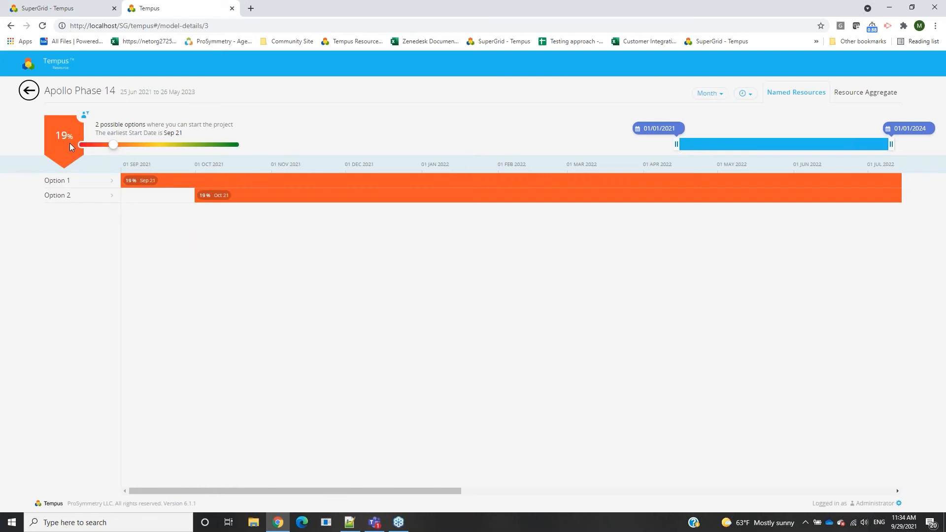
left_click_drag(116, 146, 105, 148)
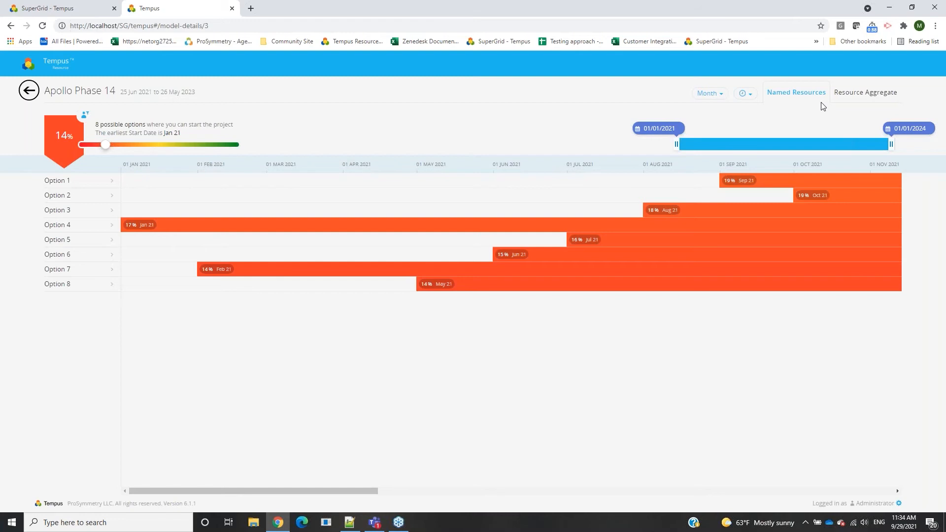
- Switch the Opportunity Map to Resource Aggregate, and examine Option 1's monthly before and after net availability
left_click(873, 94)
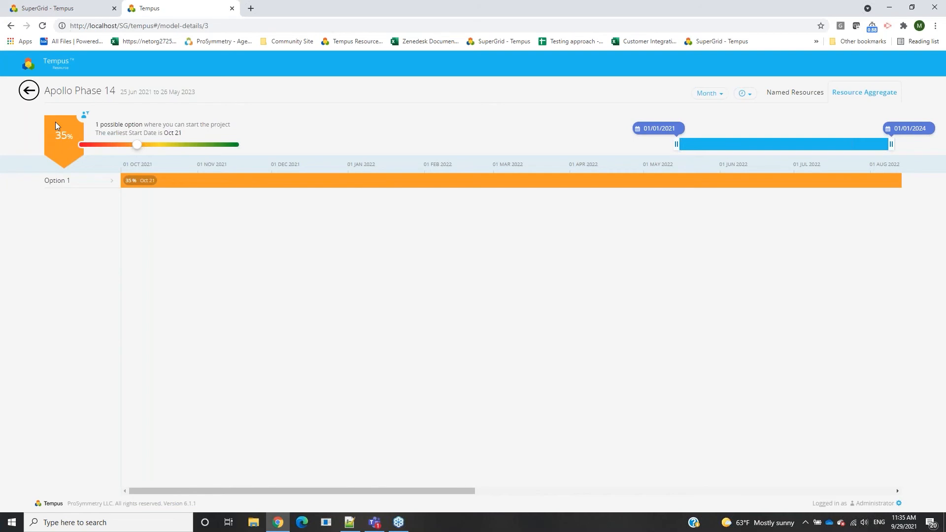
left_click(76, 185)
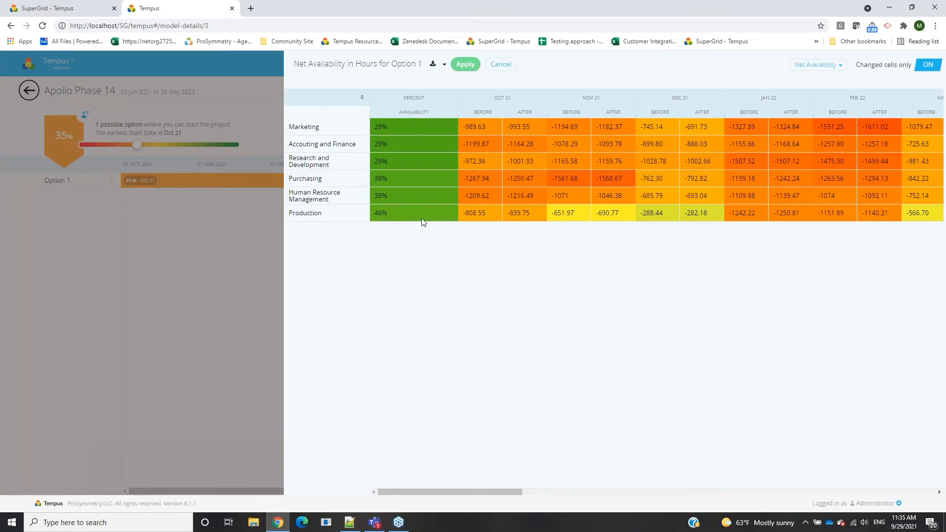
left_click_drag(475, 492, 496, 485)
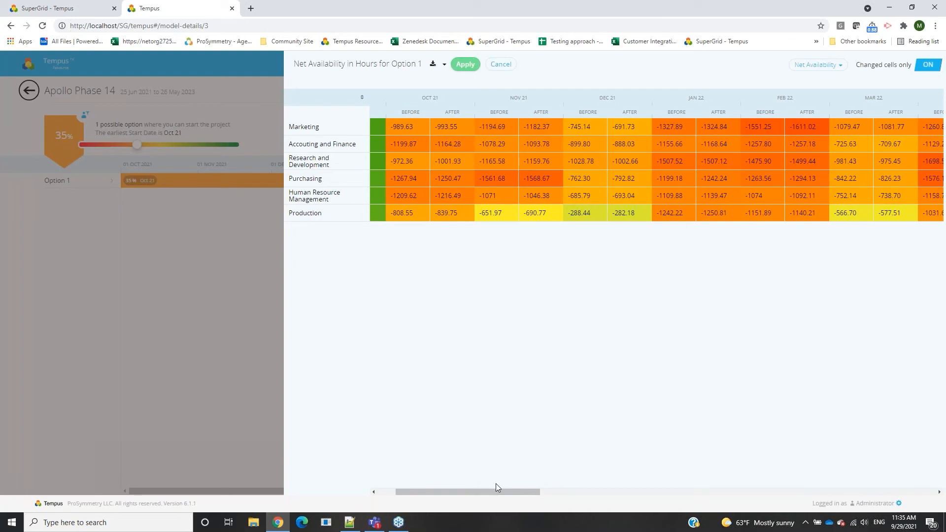
left_click_drag(496, 488, 542, 497)
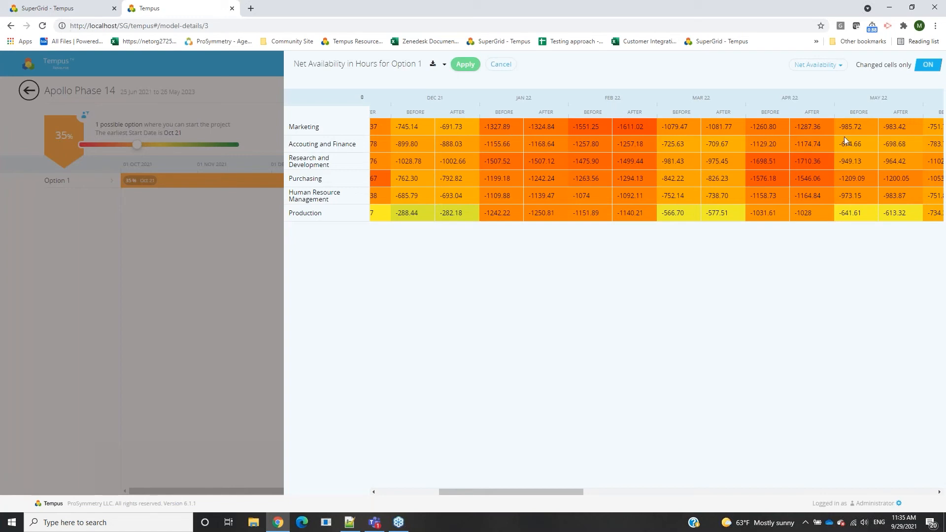
- Show Option 1 as Allocation %, and examine the projects behind Research and Development's January 2022 allocation
left_click(828, 65)
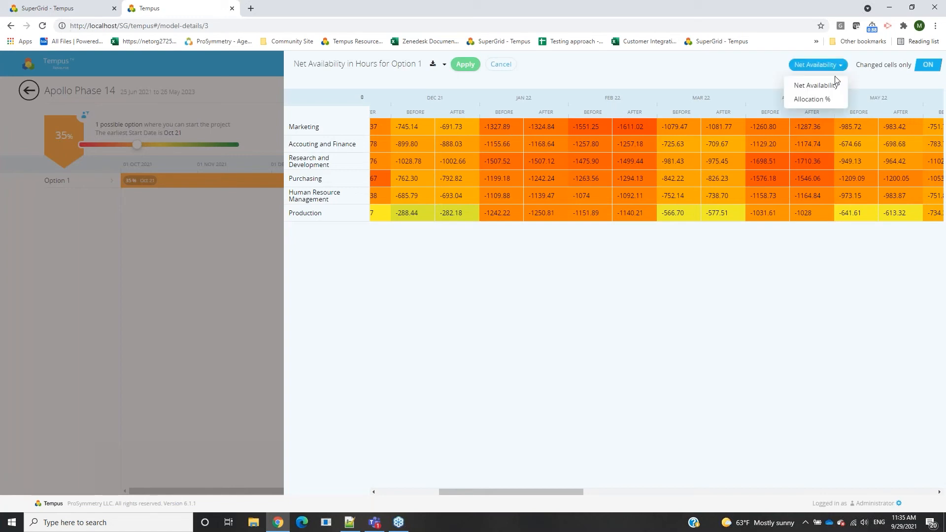
left_click(809, 102)
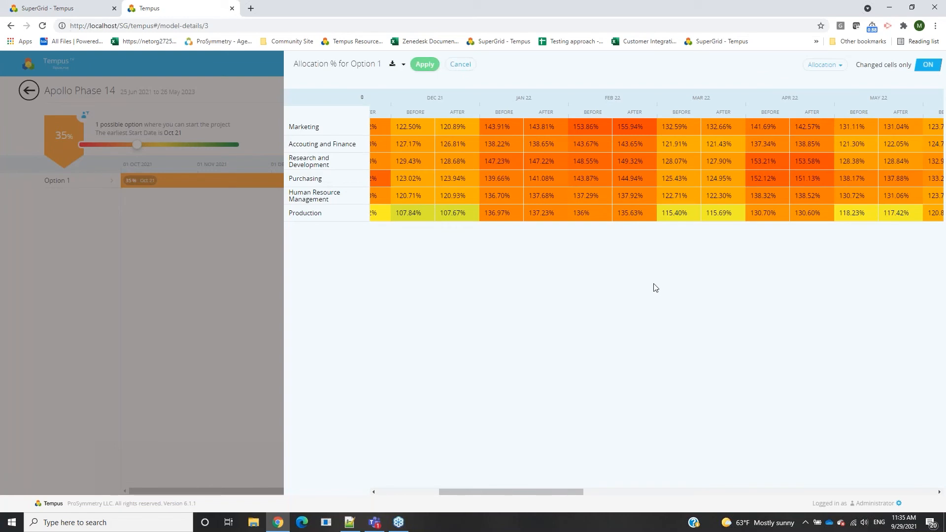
left_click_drag(535, 492, 543, 520)
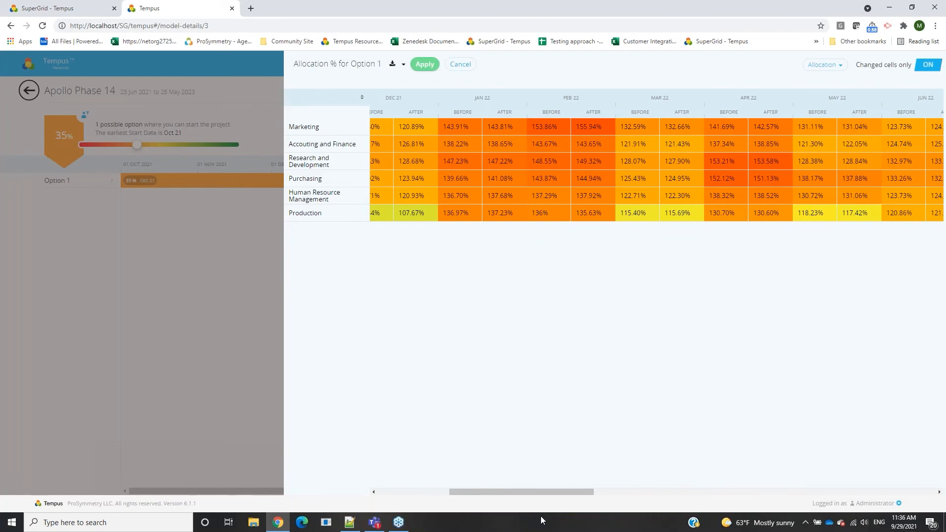
left_click(503, 155)
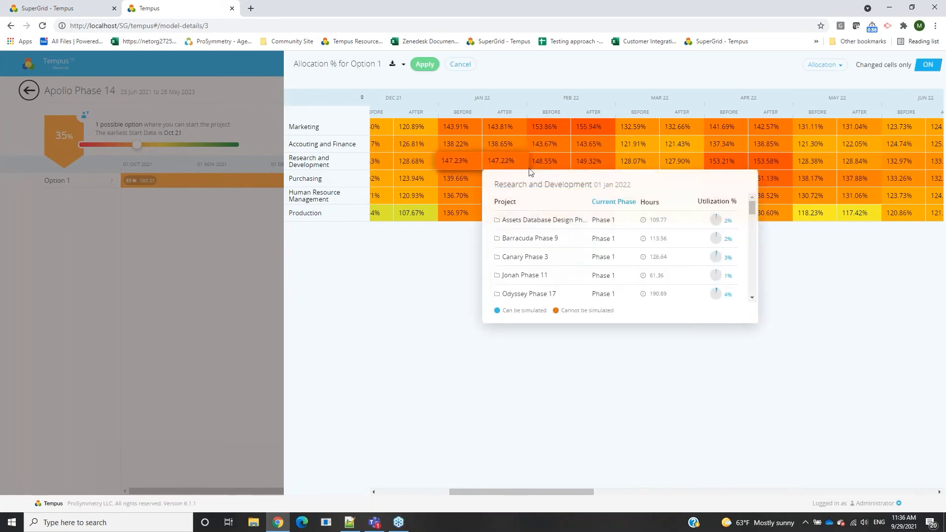
scroll(555, 248, "down", 3)
scroll(552, 244, "down", 2)
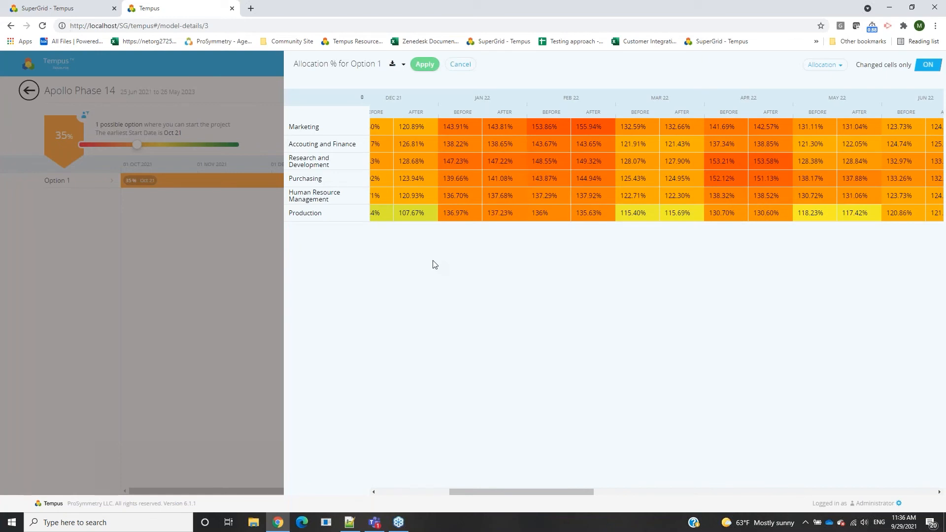
- Apply Option 1 from the Opportunity Map to reschedule Apollo Phase 14, and lock the project in the model
left_click(426, 64)
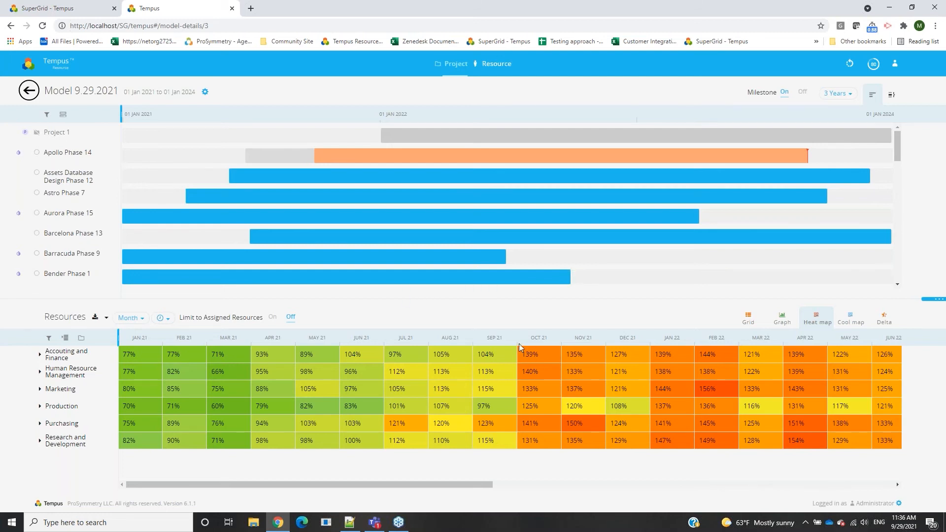
left_click(37, 153)
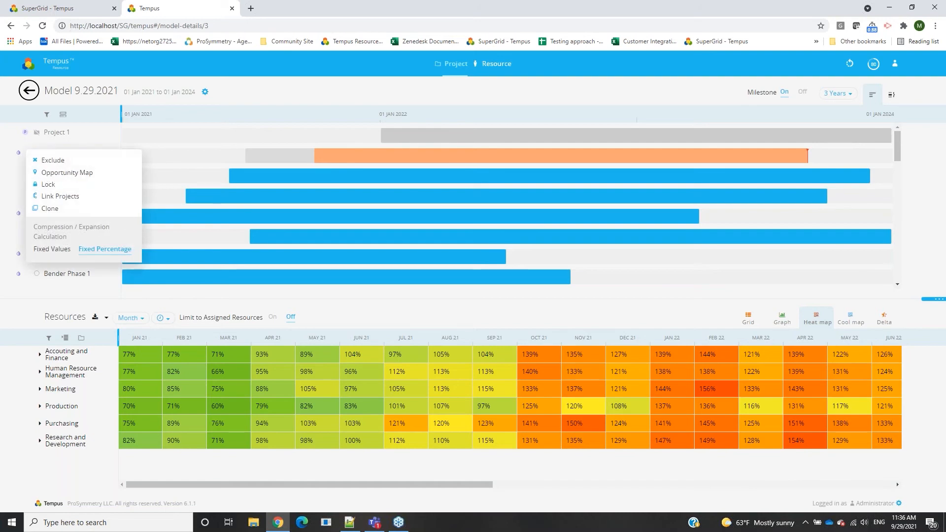
left_click(58, 189)
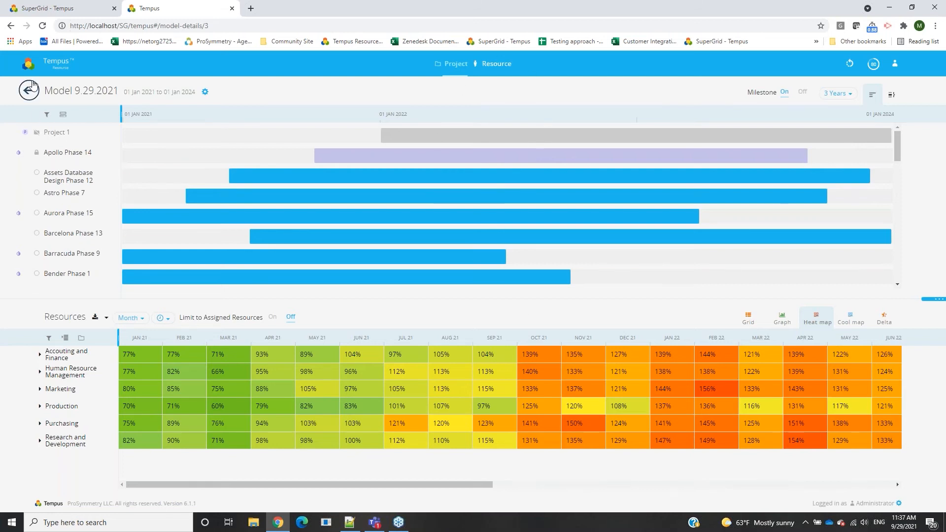
- Check the model's custom field grouping view, return to the individual project timeline, and unlock Apollo Phase 14
left_click(890, 98)
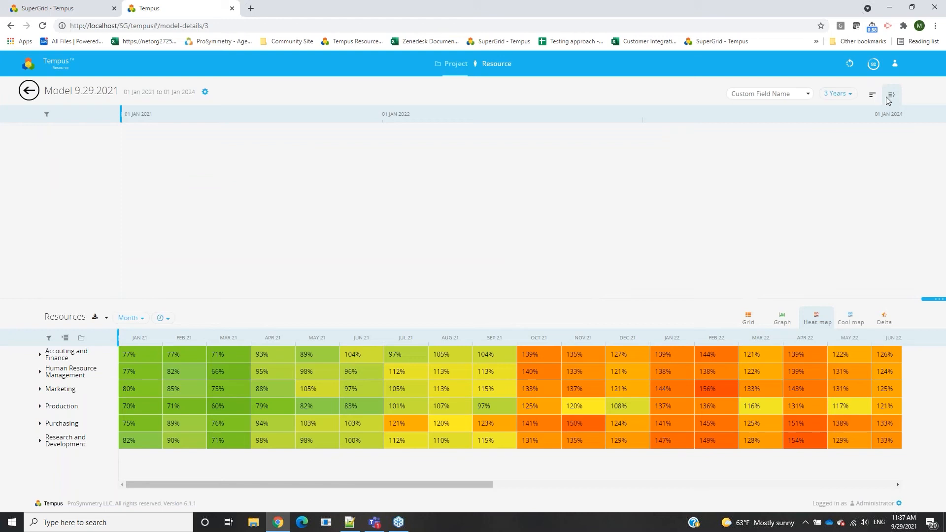
left_click(872, 94)
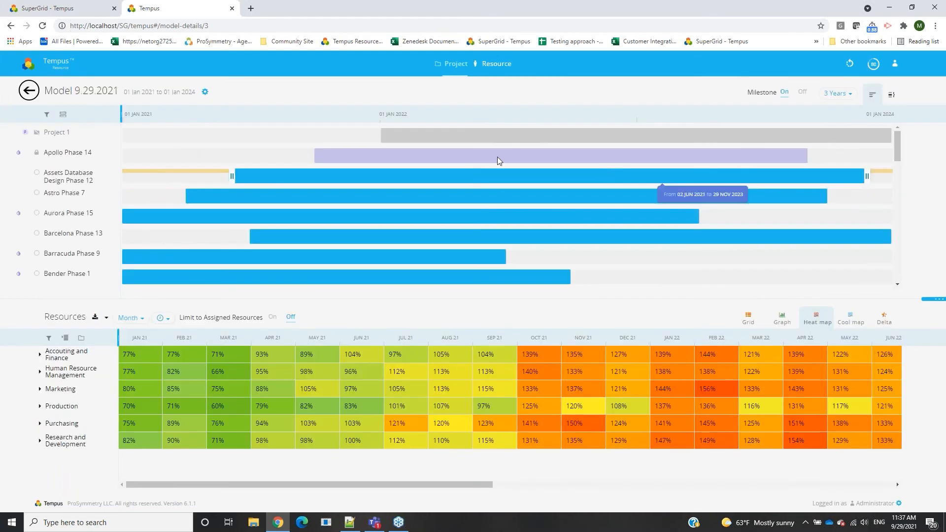
left_click(37, 154)
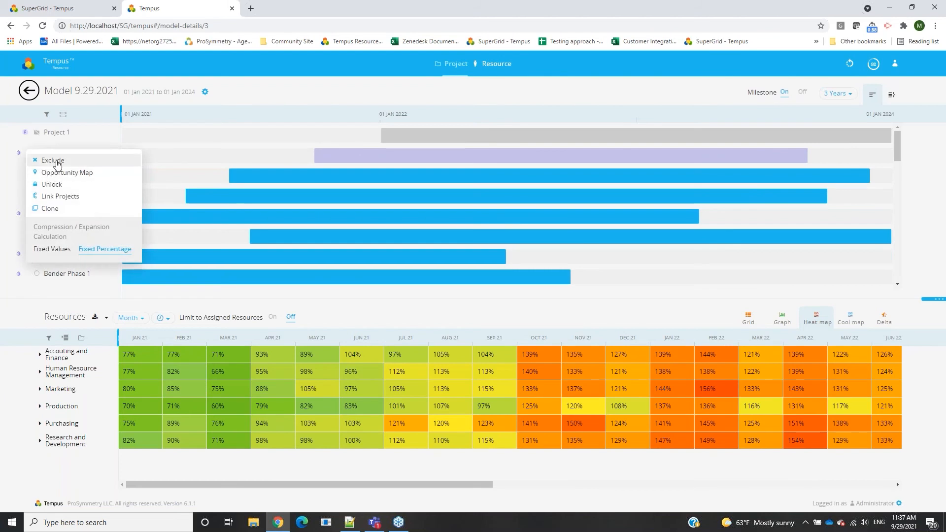
left_click(54, 186)
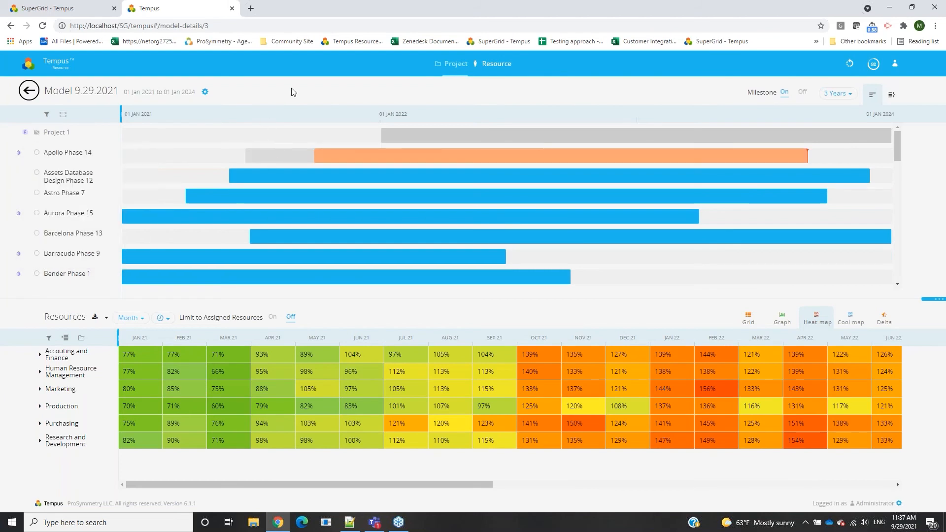
- Group the model's projects by the Project Priority custom field
left_click(891, 96)
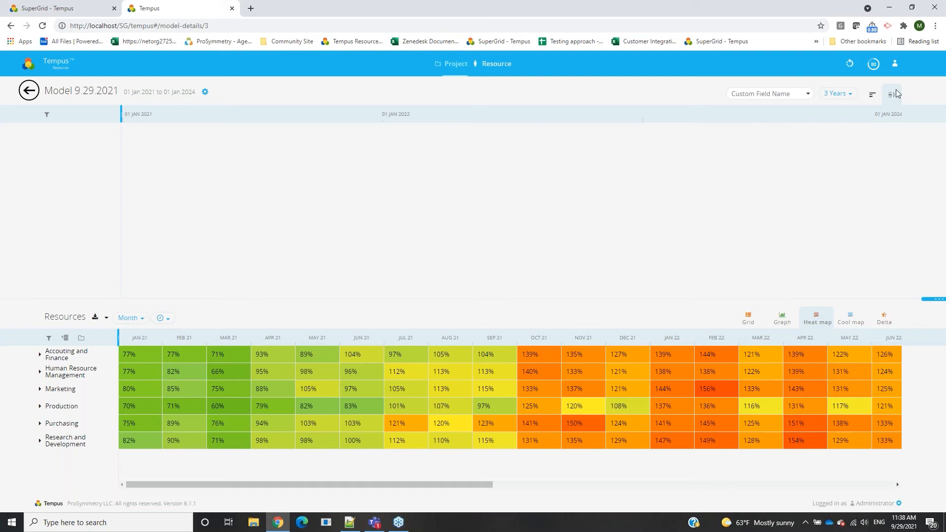
left_click(807, 94)
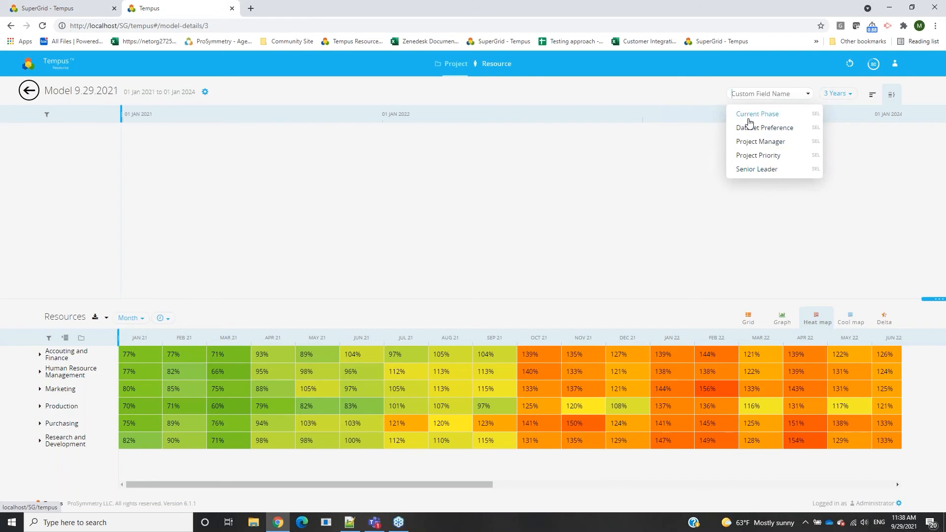
left_click(748, 155)
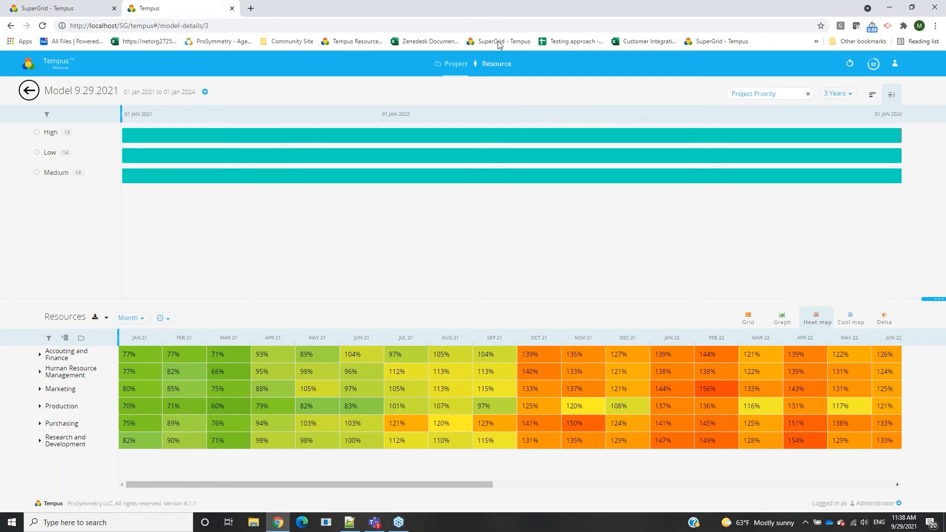
- Exclude the whole group of Low priority projects from the model
left_click_drag(425, 486, 529, 486)
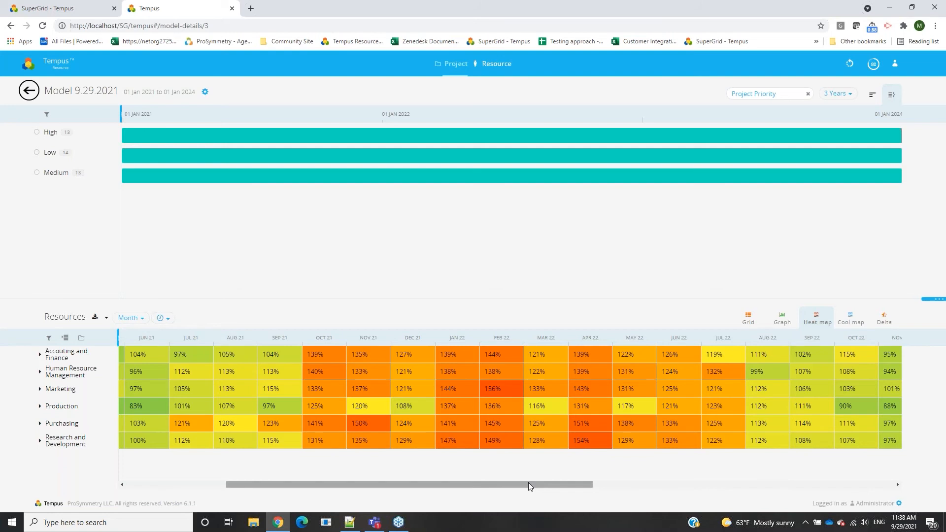
left_click(37, 153)
mouse_move(43, 158)
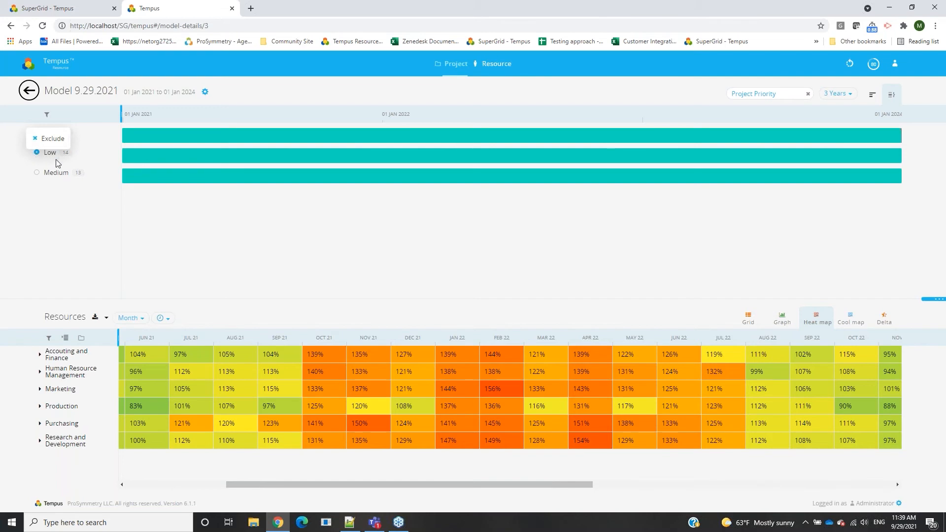
left_click(49, 138)
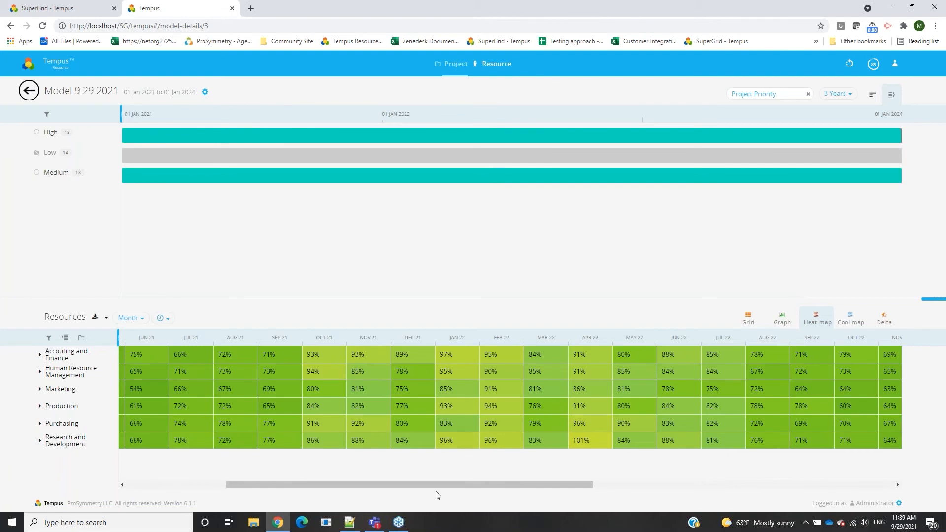
- Examine the monthly resource heat map across the model period with the Low priority projects excluded
left_click_drag(438, 486, 341, 486)
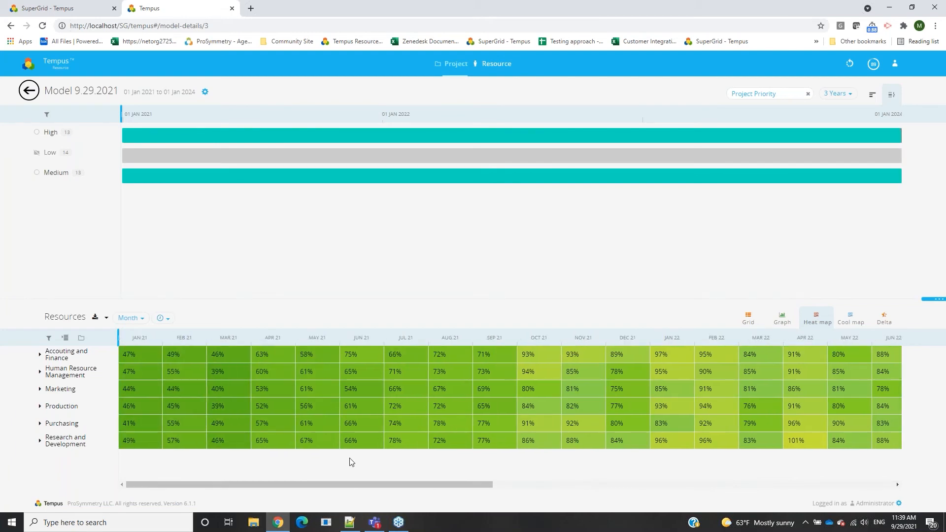
left_click_drag(395, 486, 493, 475)
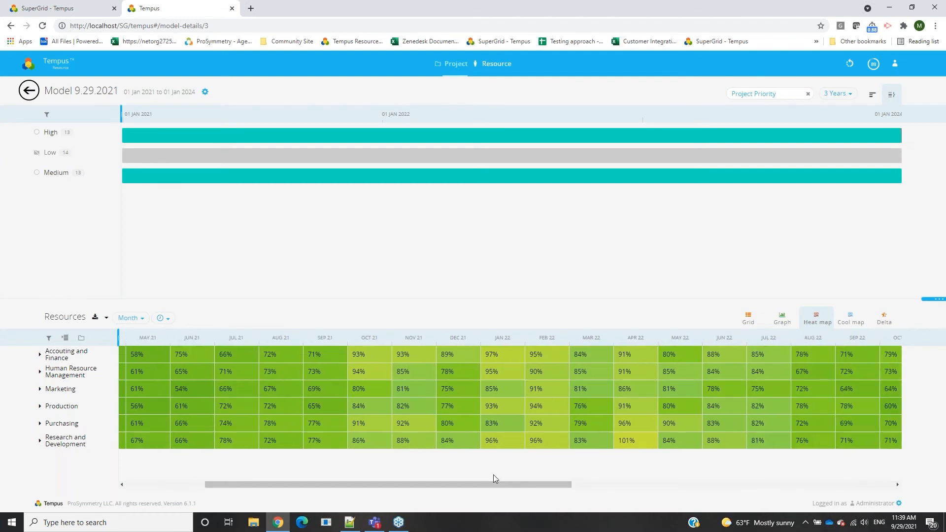
left_click_drag(404, 483, 327, 484)
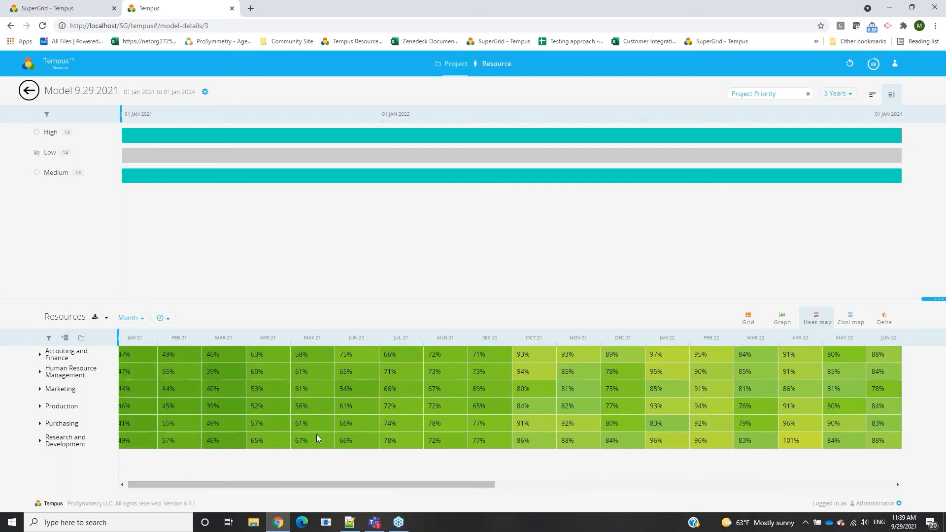
left_click_drag(402, 483, 648, 486)
left_click_drag(431, 484, 333, 476)
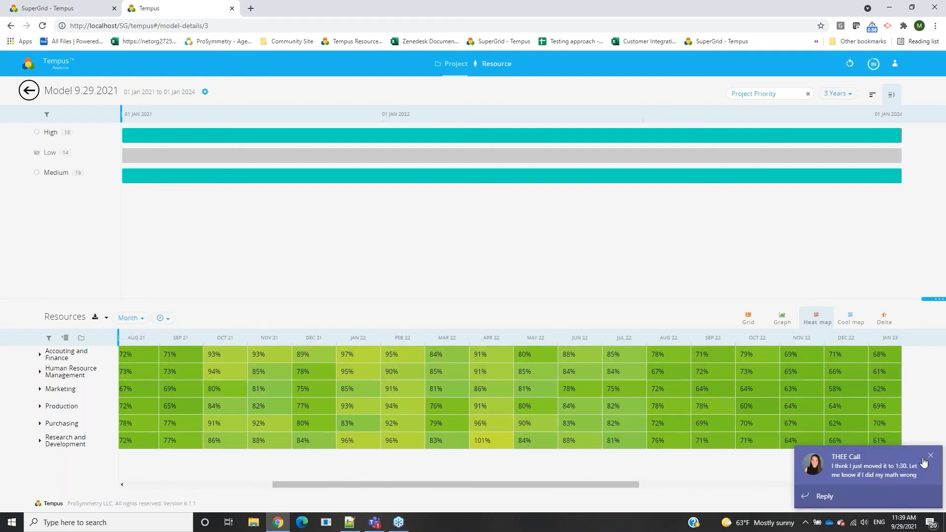
left_click(930, 456)
left_click_drag(518, 480, 505, 475)
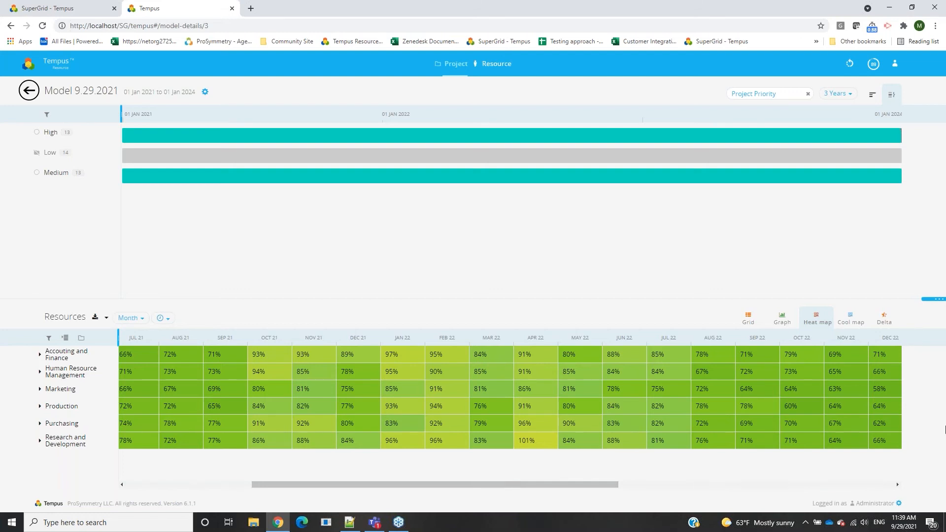
- Return to the individual project timeline, widen the project name column, and include Aurora Phase 15 in the model again
left_click(873, 95)
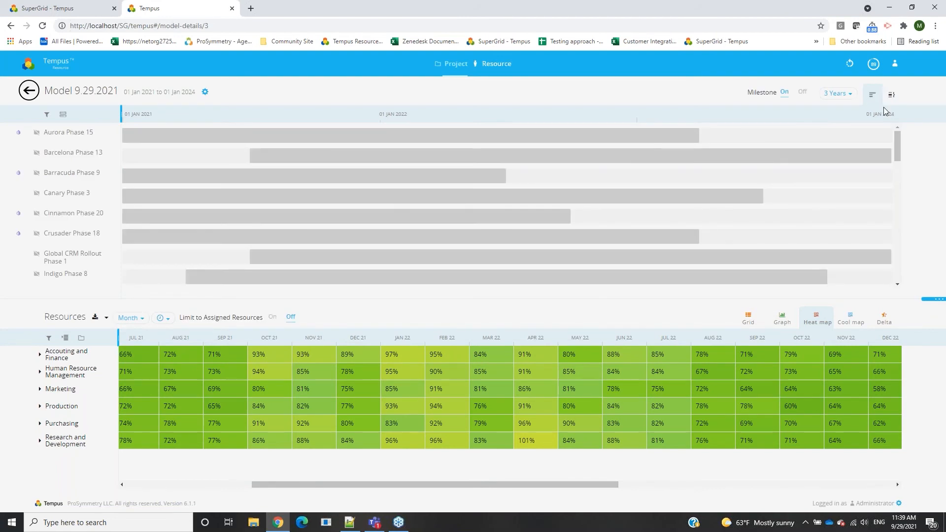
scroll(103, 182, "down", 1)
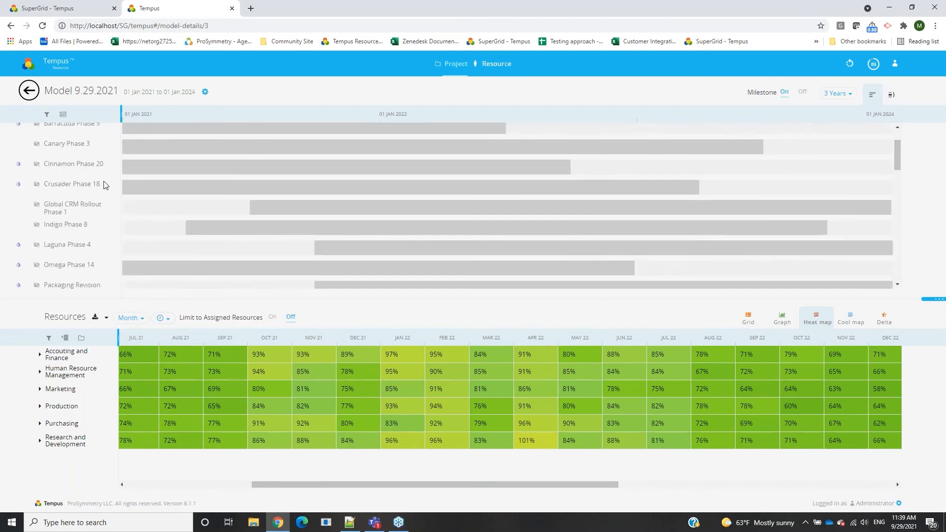
scroll(81, 170, "up", 1)
left_click_drag(121, 114, 151, 113)
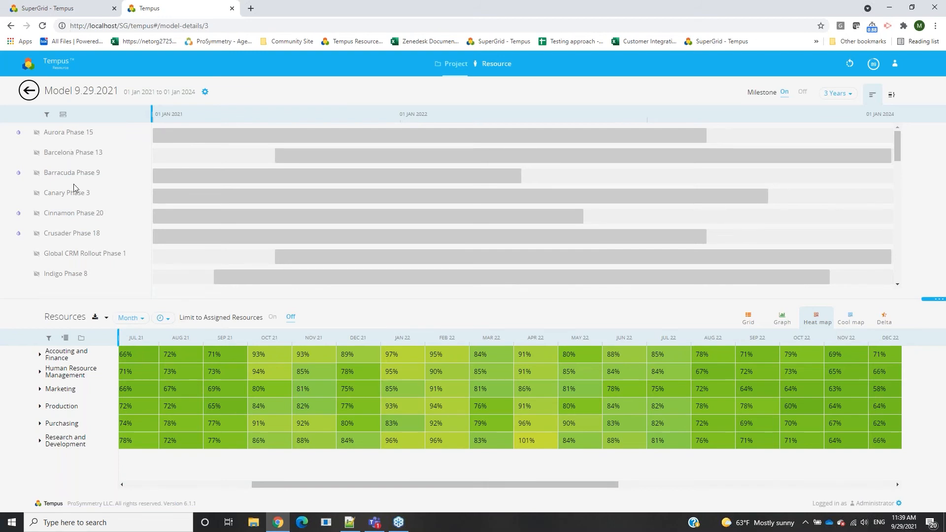
scroll(75, 189, "down", 2)
scroll(78, 194, "up", 2)
left_click(39, 138)
left_click(55, 105)
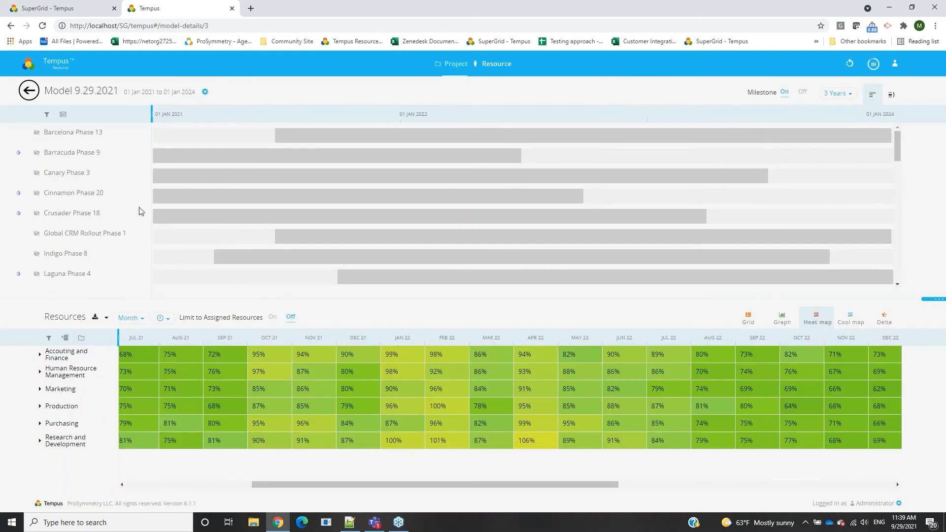
- Include the excluded projects Canary Phase 3 and Indigo Phase 8 in the model again
left_click(36, 172)
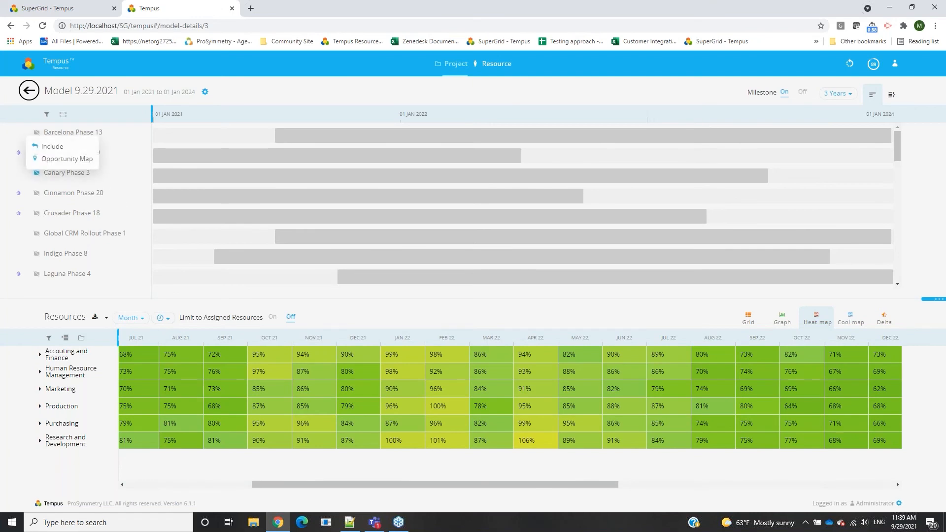
left_click(59, 146)
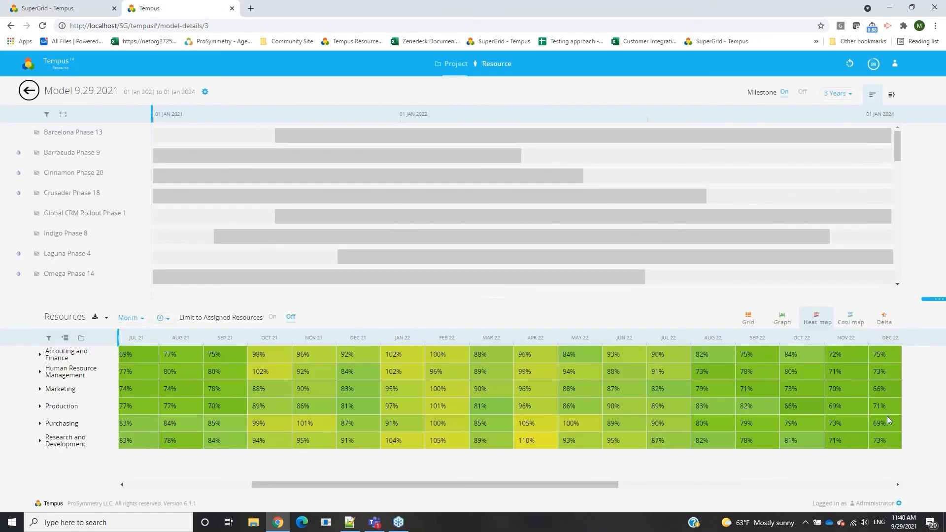
left_click(37, 234)
left_click(68, 206)
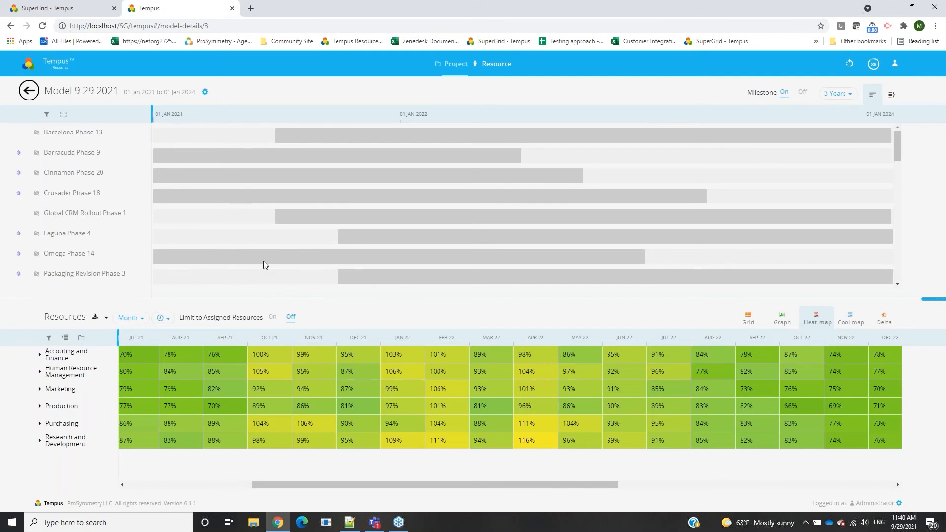
- Review the included and excluded projects in the timeline against monthly allocations in the resource heat map
scroll(264, 182, "down", 5)
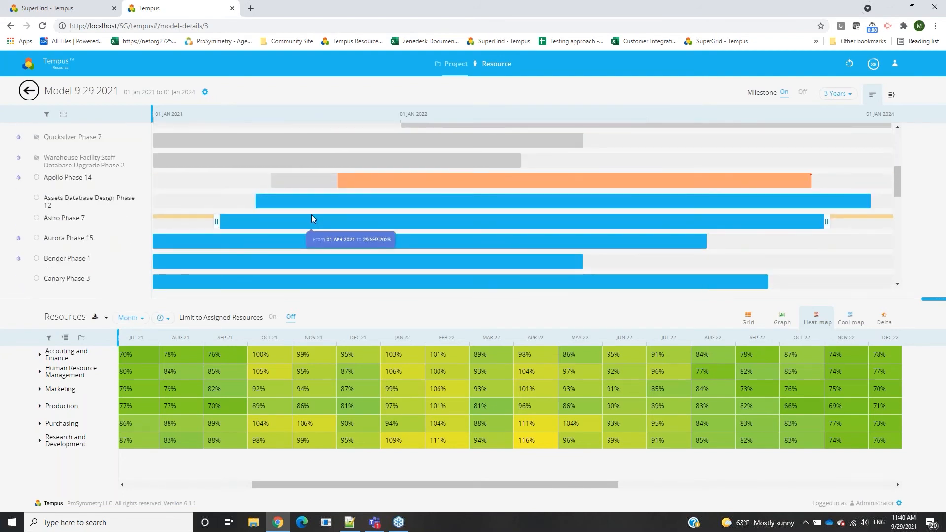
left_click_drag(316, 485, 190, 485)
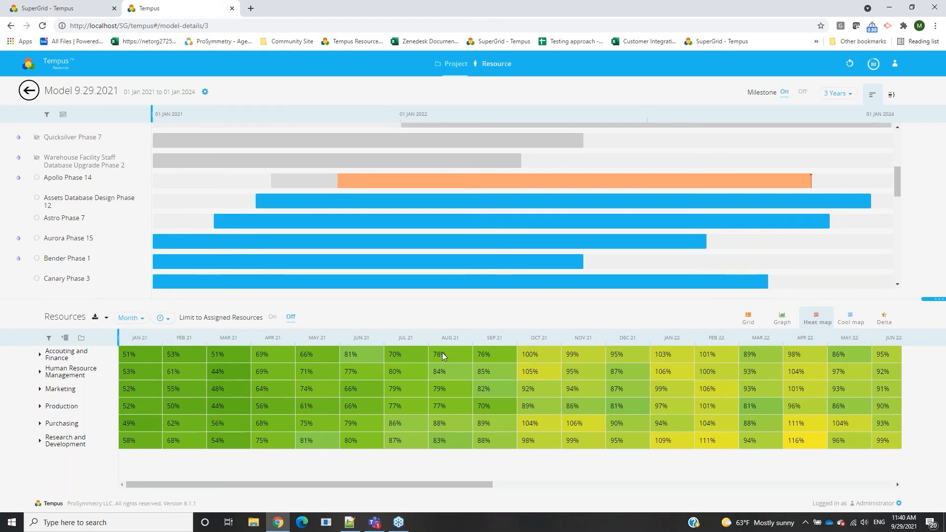
left_click_drag(429, 485, 694, 488)
left_click_drag(494, 483, 508, 484)
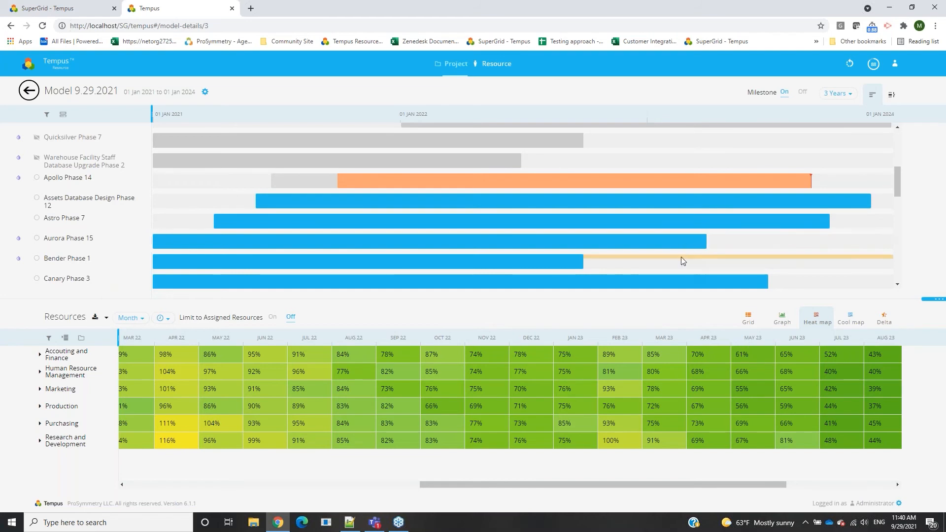
scroll(684, 250, "down", 1)
scroll(591, 220, "down", 3)
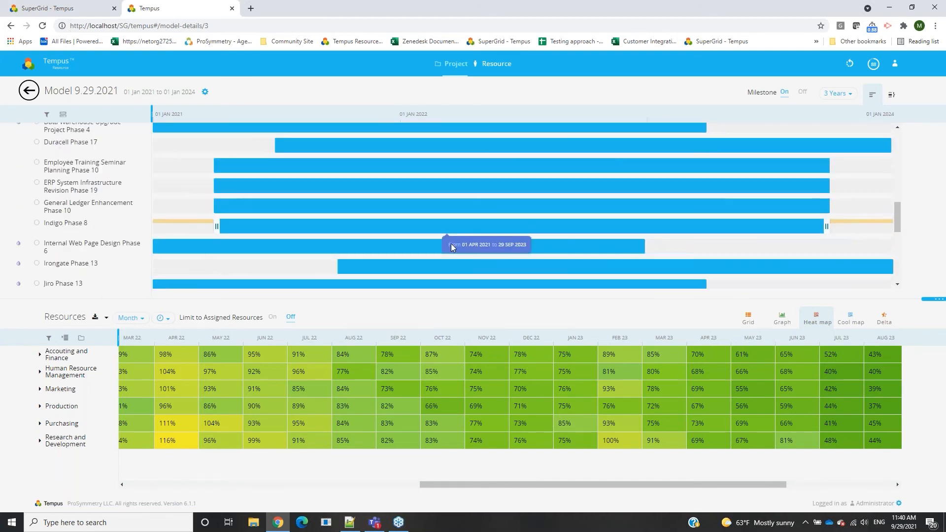
left_click_drag(547, 484, 383, 480)
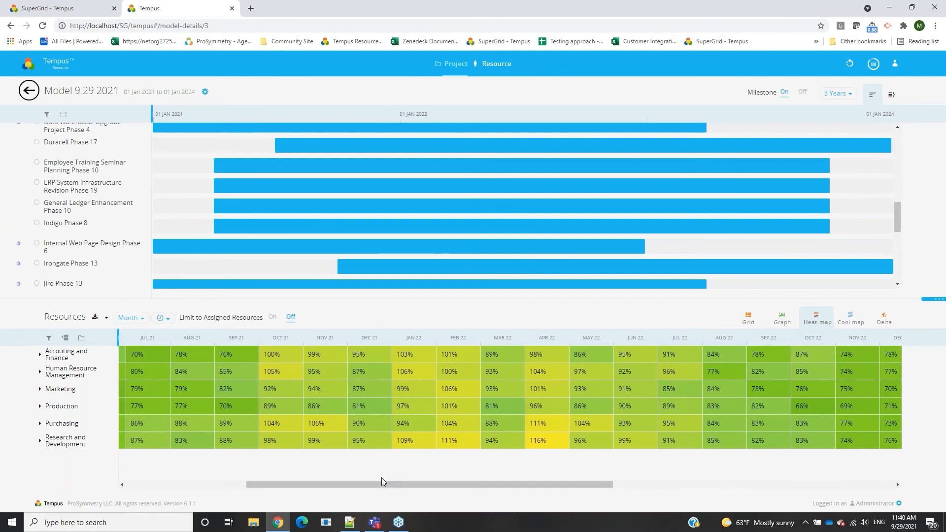
scroll(345, 212, "up", 4)
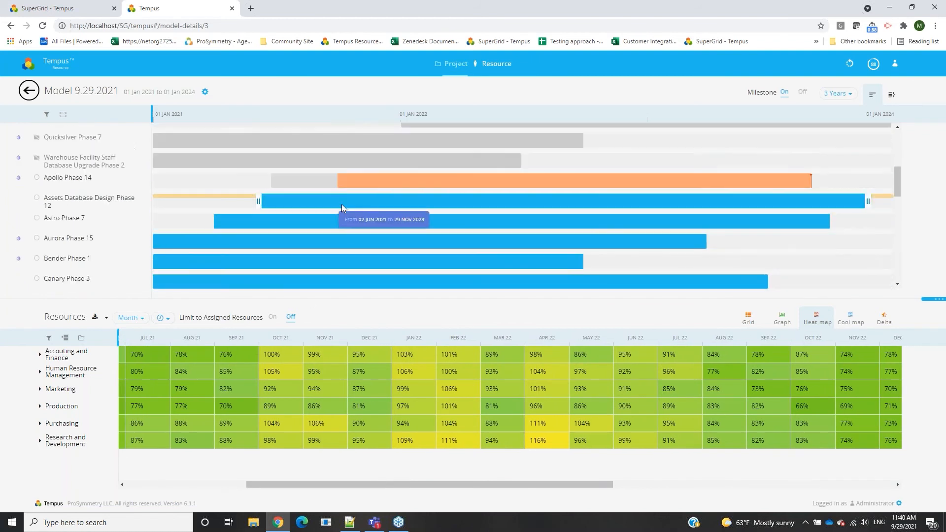
scroll(343, 208, "up", 1)
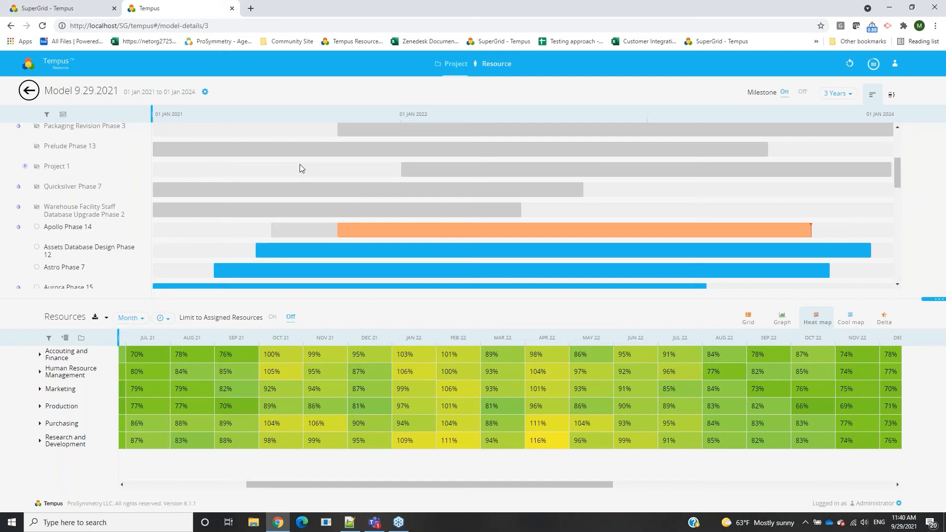
- Open the Opportunity Map for the excluded project Barracuda Phase 9
scroll(313, 217, "up", 3)
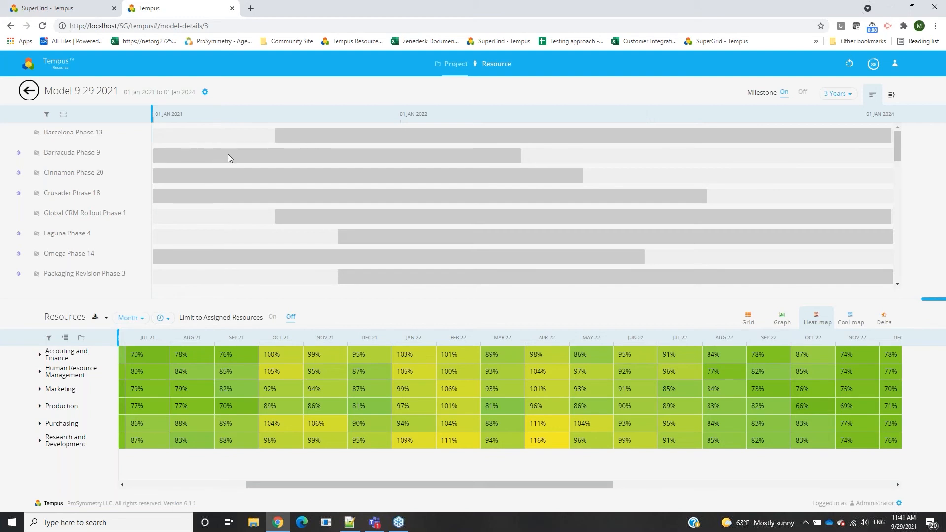
left_click(36, 155)
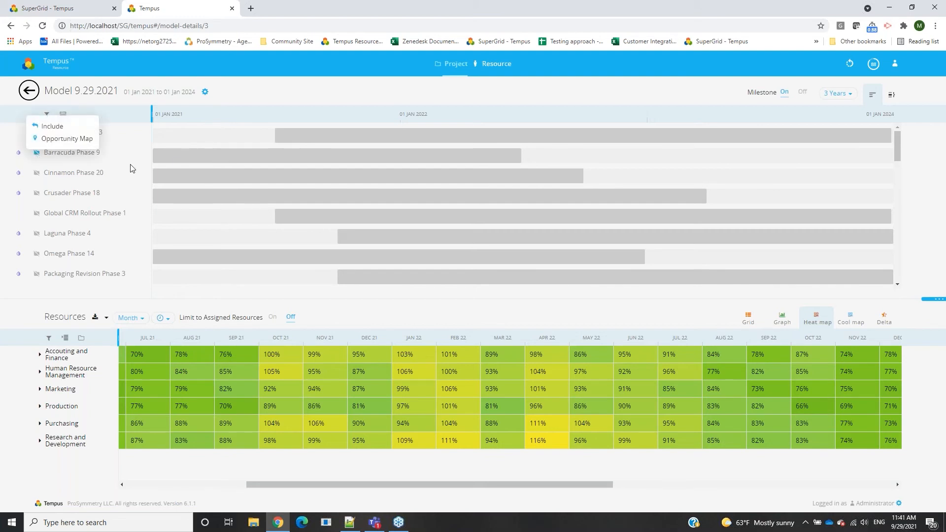
left_click(69, 141)
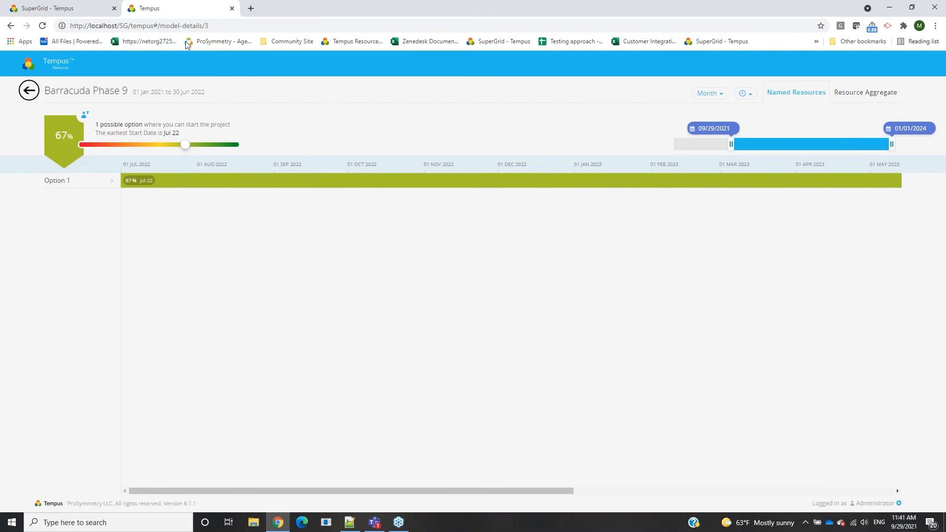
- Set the start date of the Opportunity Map search range for Barracuda Phase 9 to 01/01/2022
left_click_drag(732, 144, 669, 143)
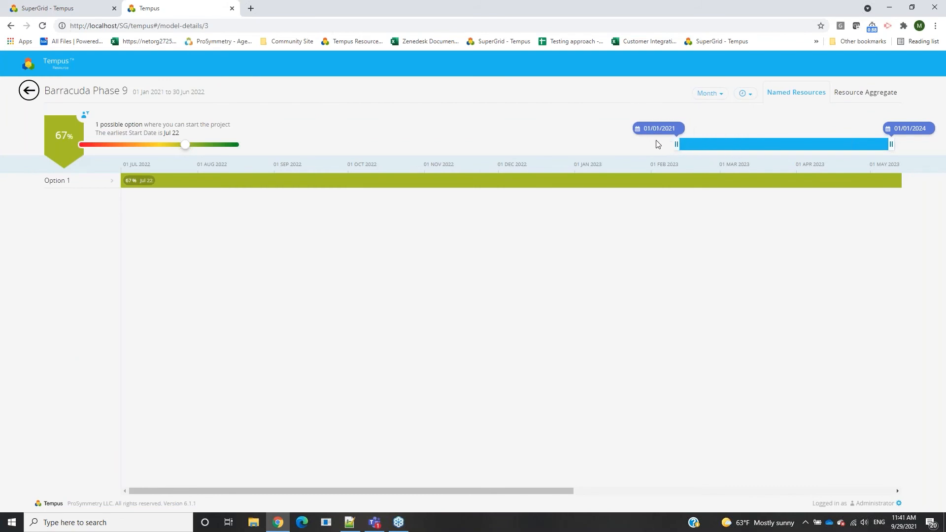
left_click_drag(678, 145, 754, 151)
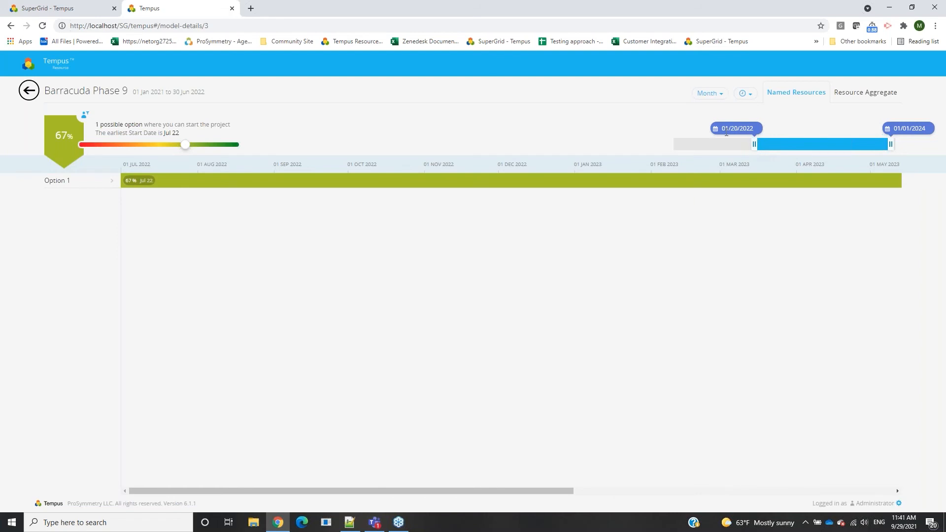
left_click(714, 131)
left_click(855, 179)
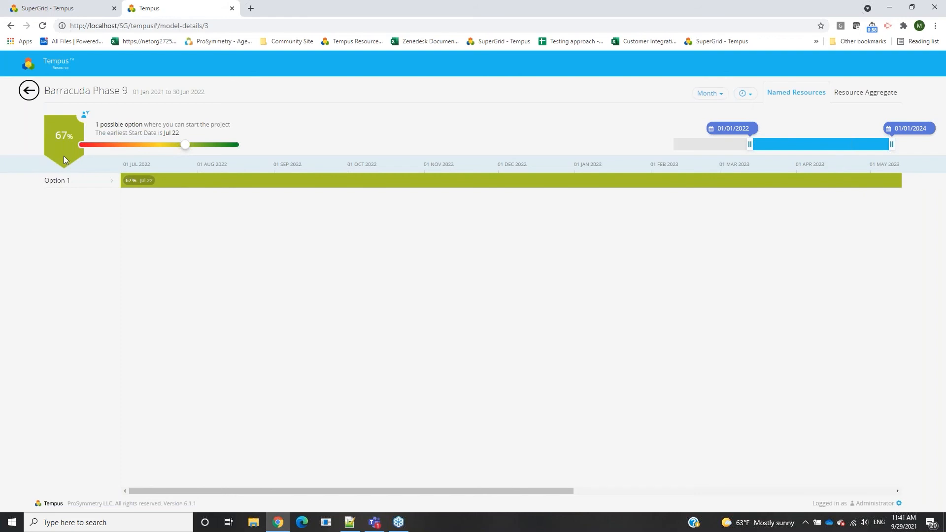
- Review the before and after net availability of the named resources for Option 1 and close the details
left_click(79, 181)
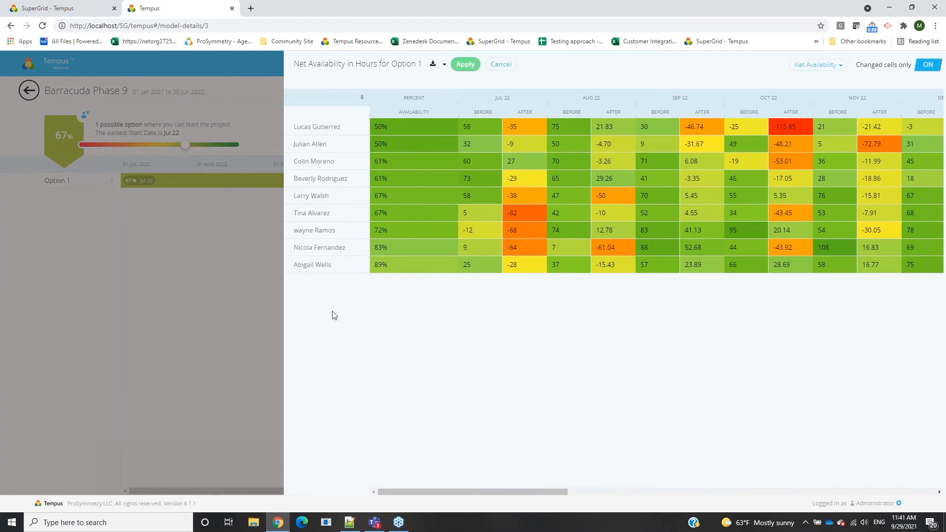
left_click_drag(470, 490, 520, 487)
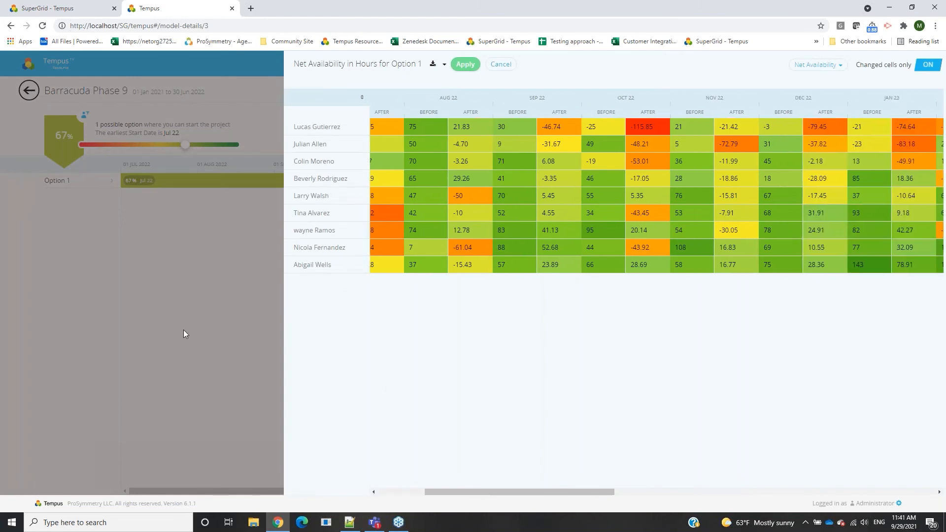
left_click(184, 334)
- Switch the Opportunity Map to Resource Aggregate and examine Option 1's net availability and allocation percentages by department
left_click(867, 95)
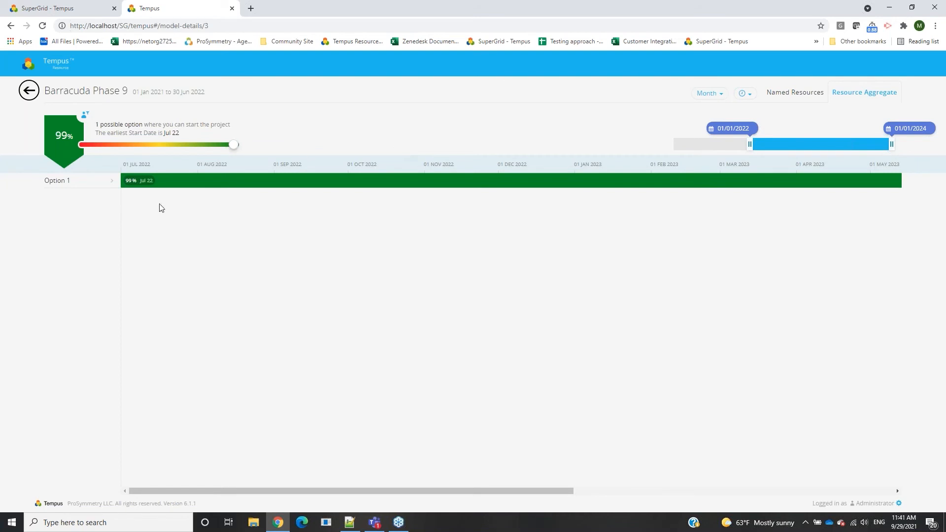
left_click(89, 182)
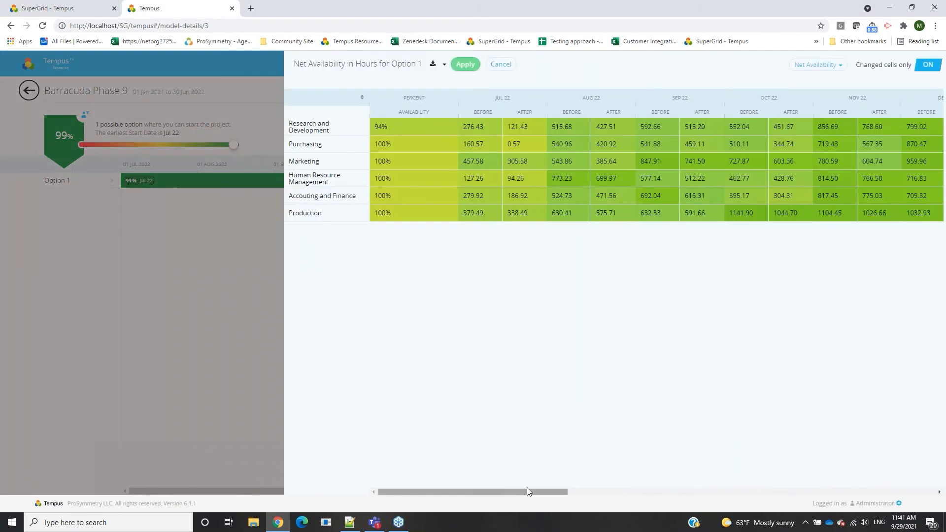
left_click_drag(528, 493, 560, 499)
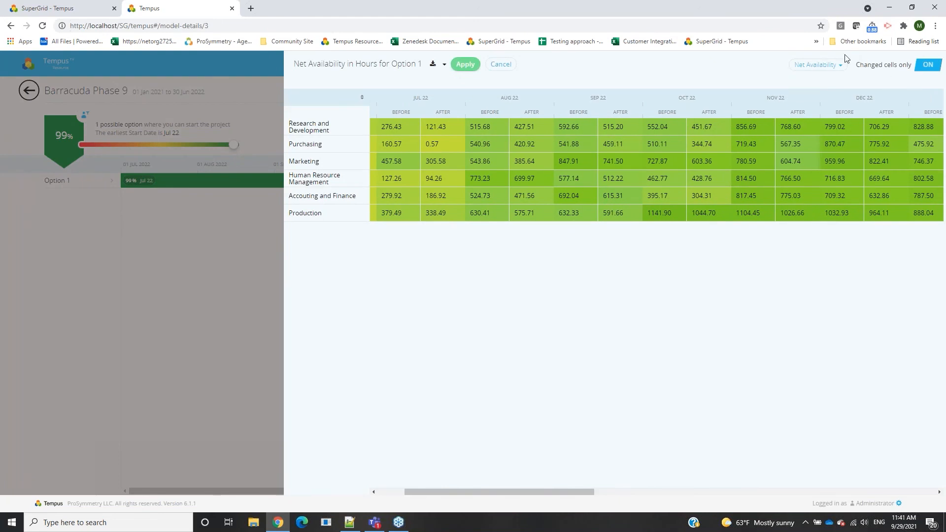
left_click(818, 65)
left_click(821, 97)
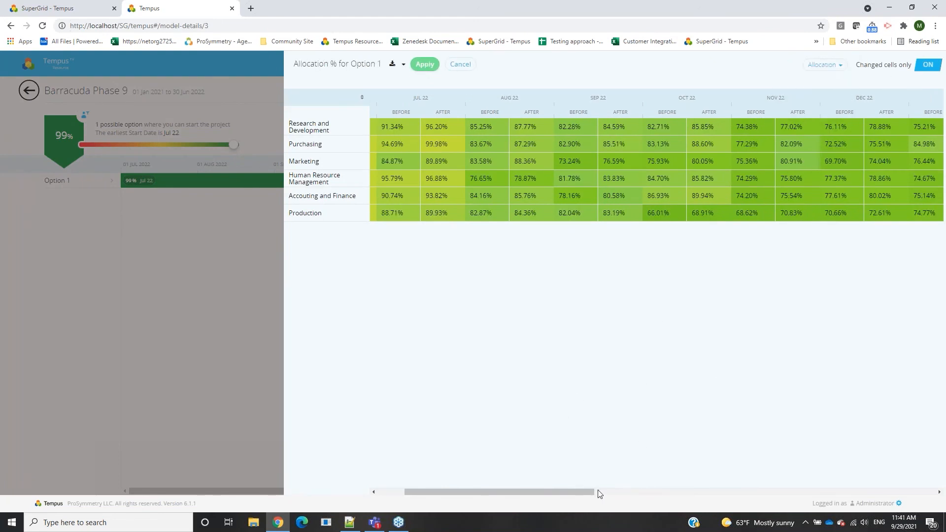
left_click_drag(587, 493, 822, 497)
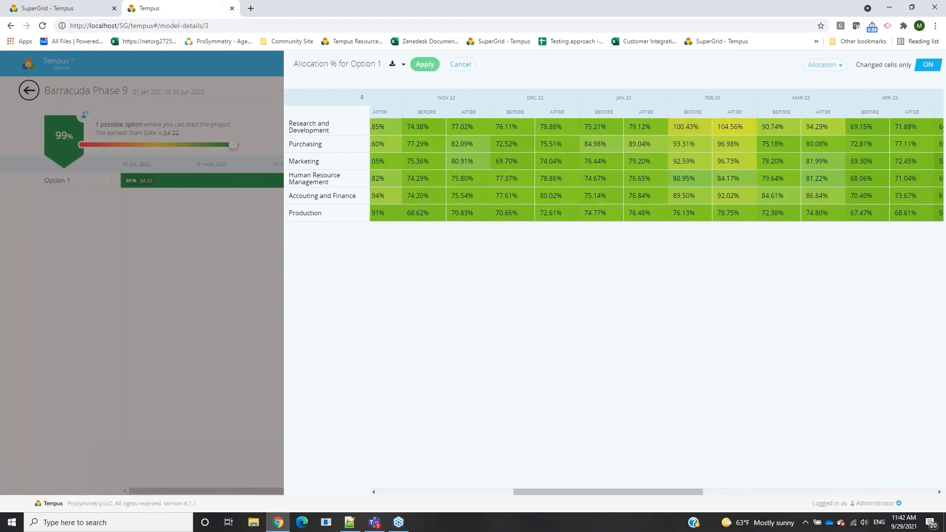
left_click(216, 345)
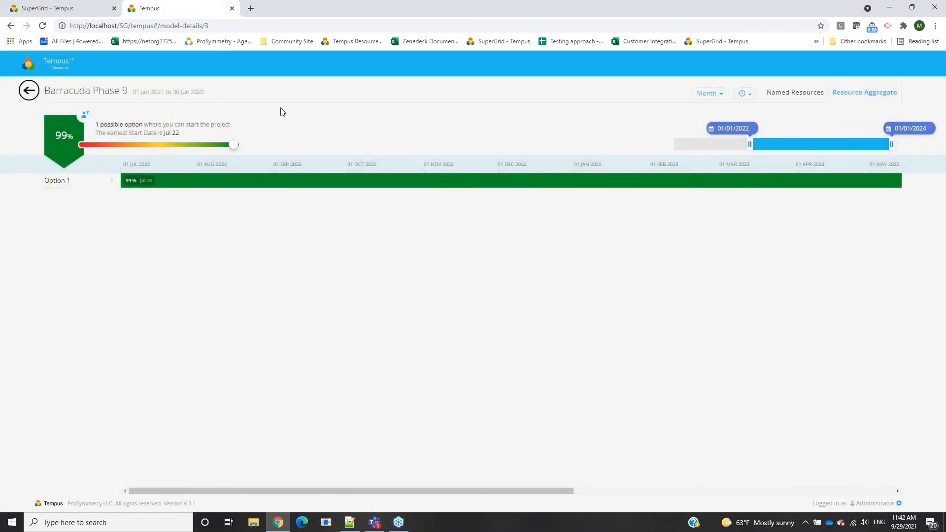
- Apply Option 1 to reschedule Barracuda Phase 9 and check the departments' monthly allocations in the resource heat map
left_click(108, 182)
left_click(465, 65)
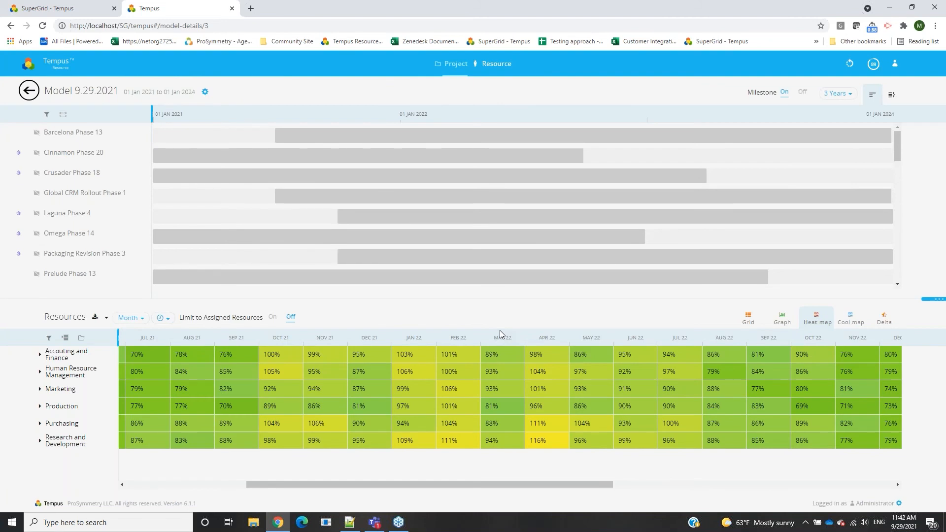
left_click_drag(453, 483, 554, 478)
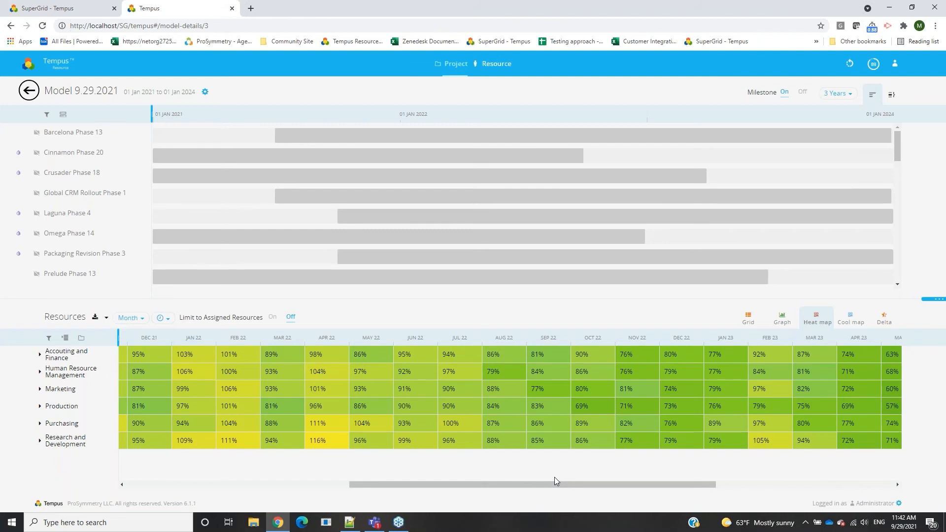
scroll(377, 187, "down", 1)
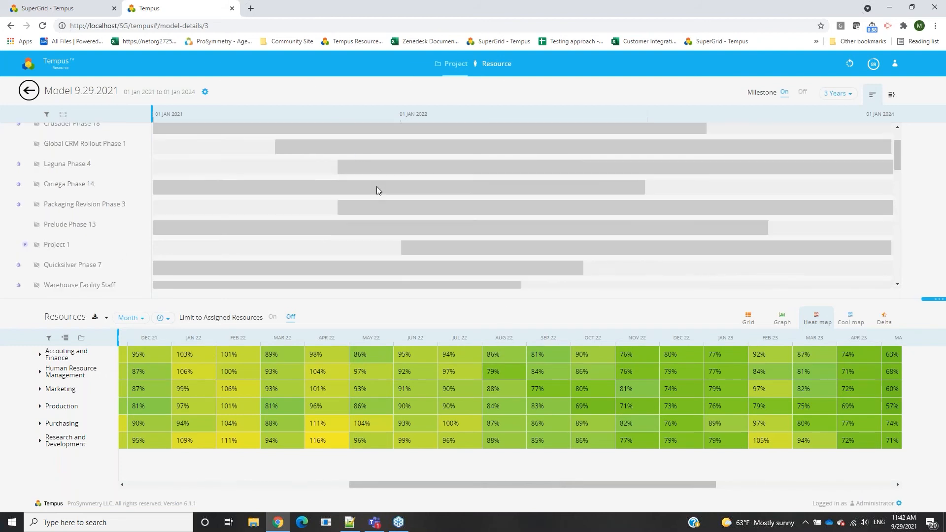
left_click_drag(931, 300, 922, 203)
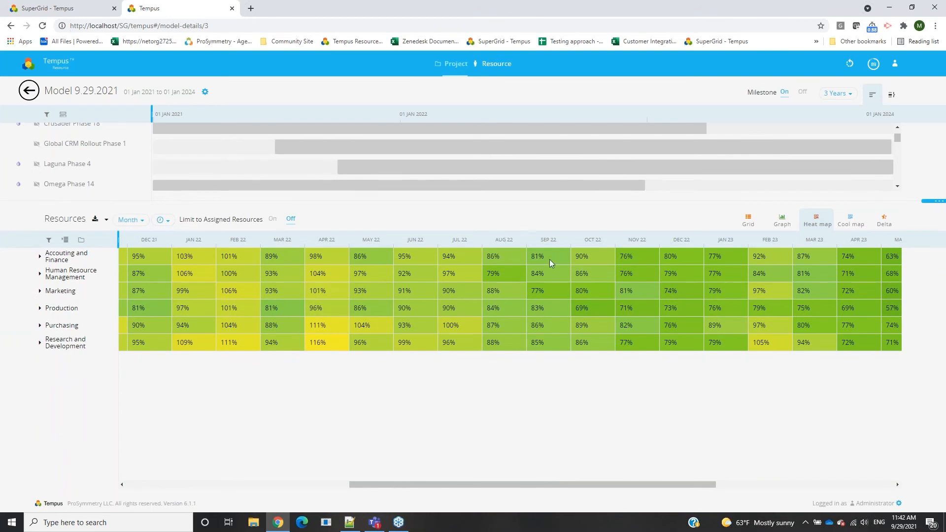
left_click_drag(497, 485, 402, 472)
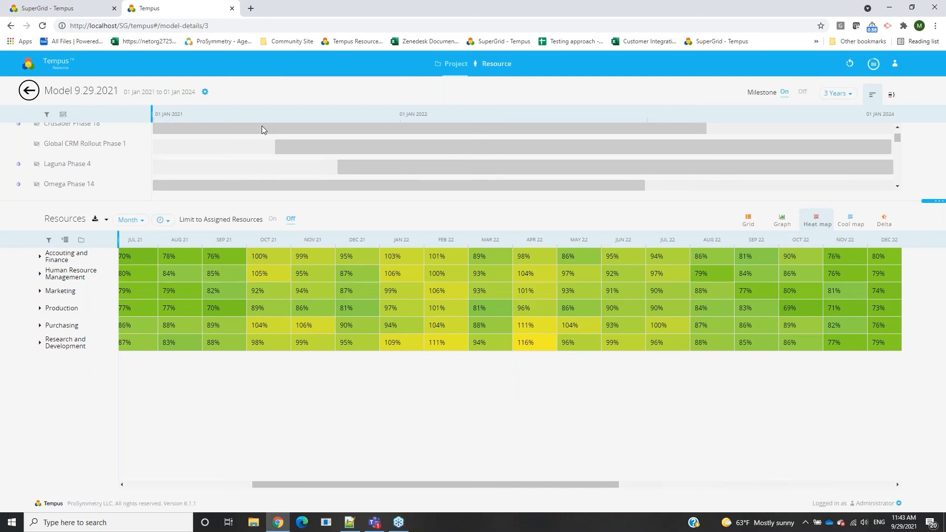
left_click(920, 200)
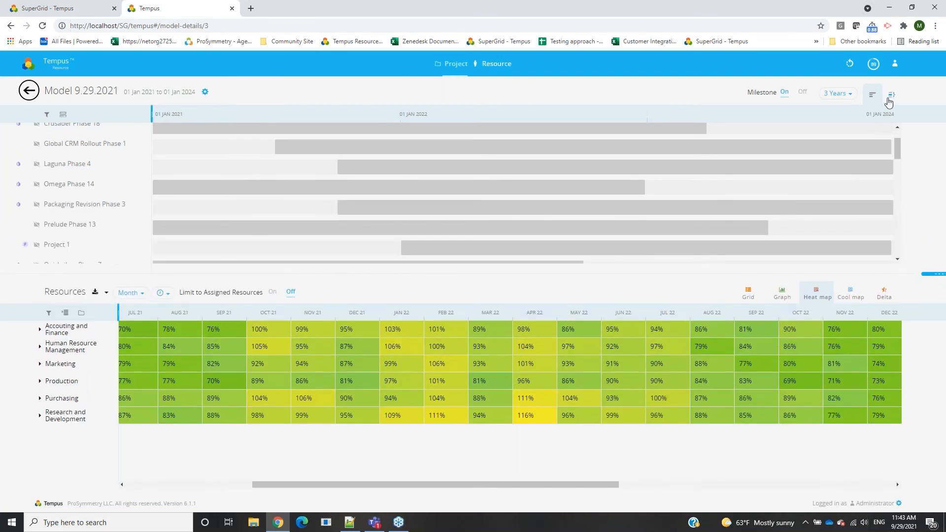
- Exclude and re-include all Low priority projects in the Project Priority grouping, and return to the individual project timeline
left_click(891, 96)
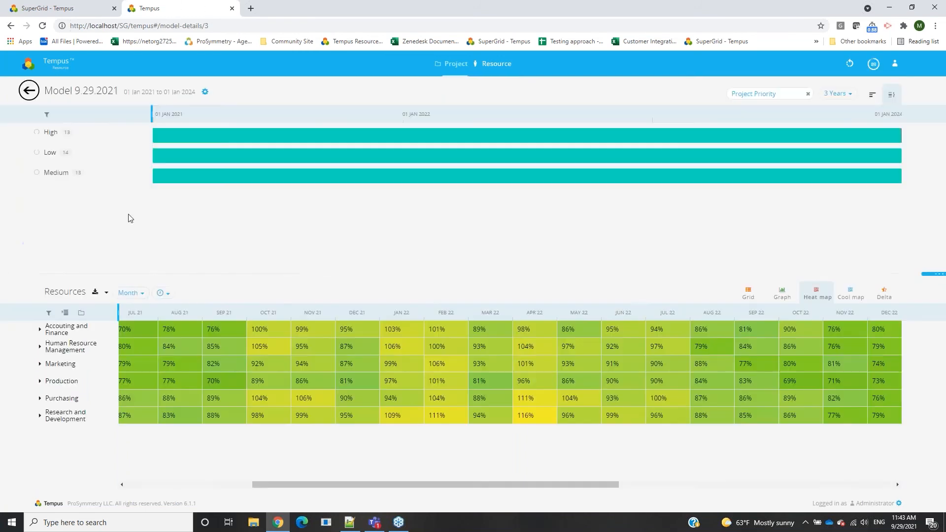
left_click(37, 153)
left_click(52, 138)
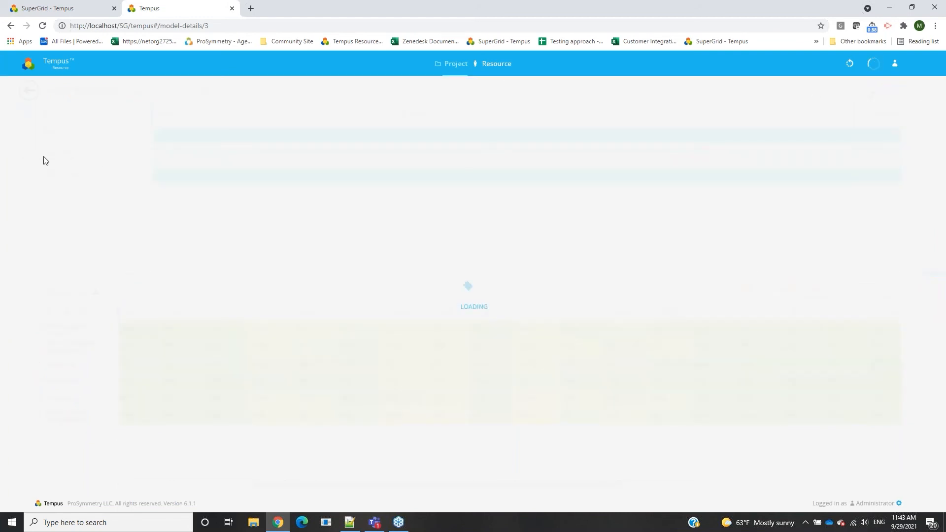
left_click(37, 152)
left_click(53, 140)
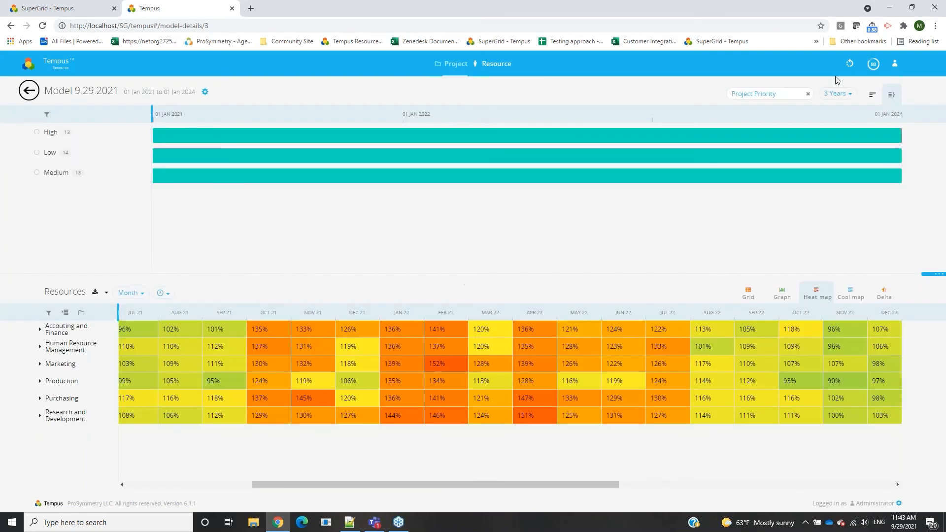
left_click_drag(460, 484, 437, 485)
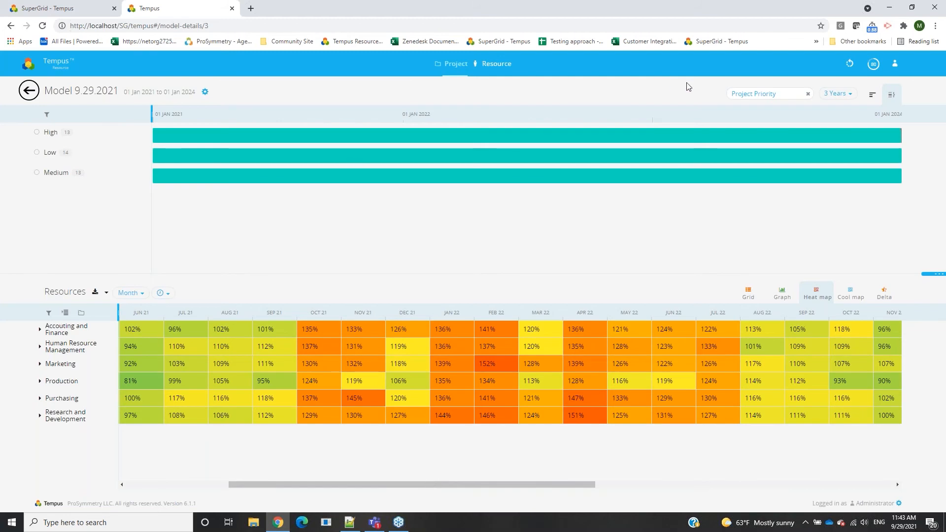
left_click(872, 94)
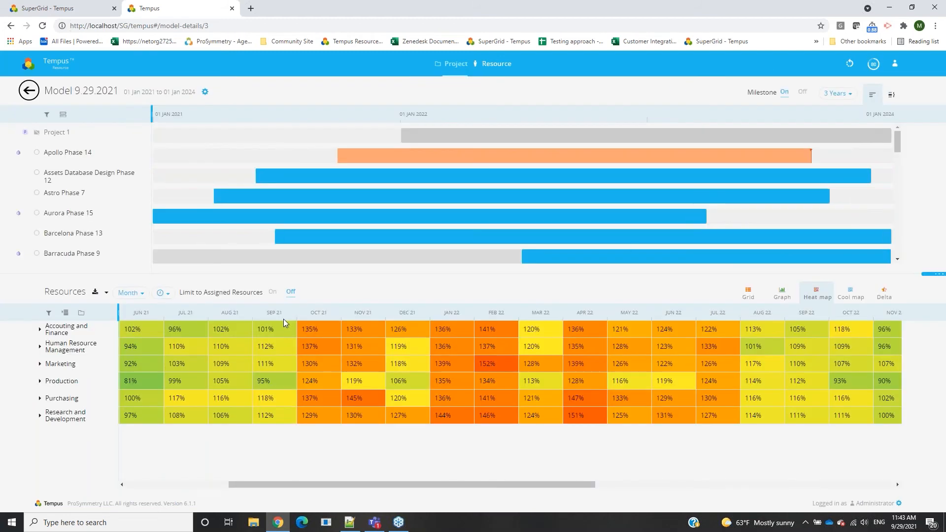
- Open Marketing's project breakdown for February 2022, sort it by highest hours, and review the contributing projects
left_click(490, 363)
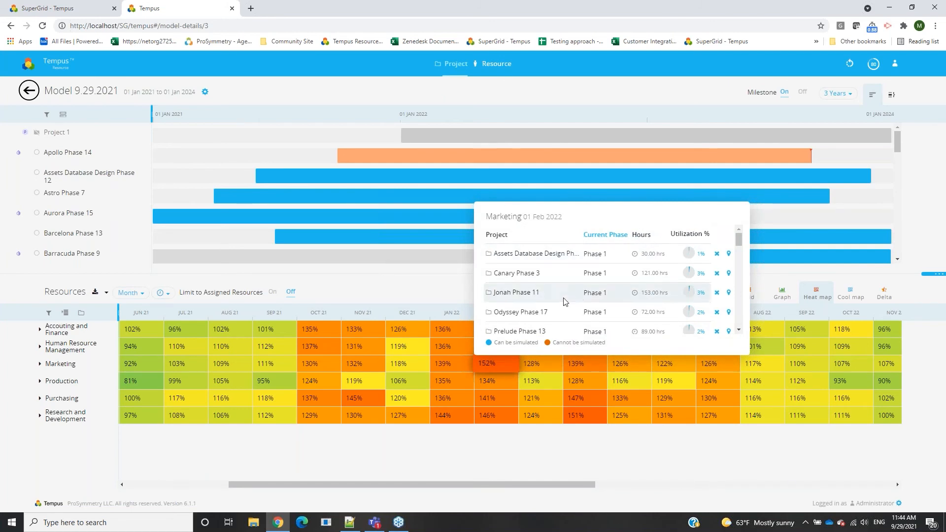
left_click(640, 239)
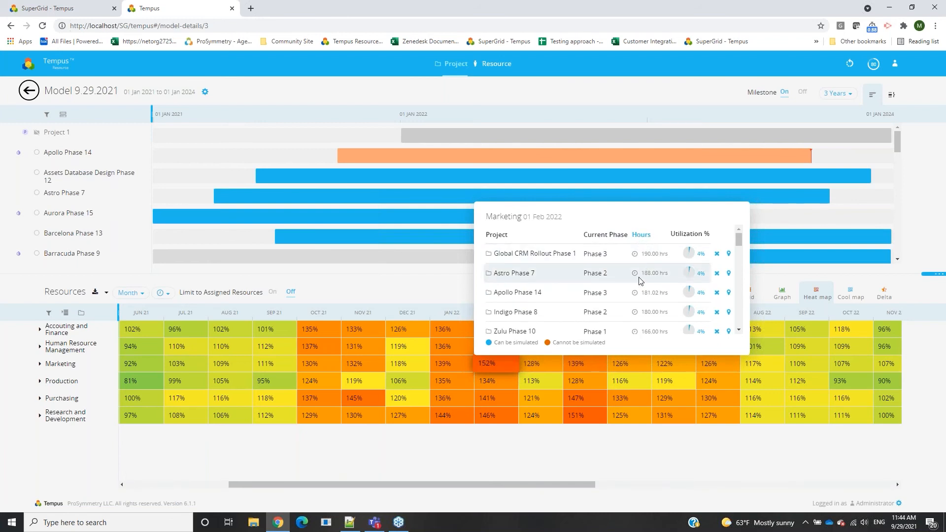
scroll(646, 286, "down", 3)
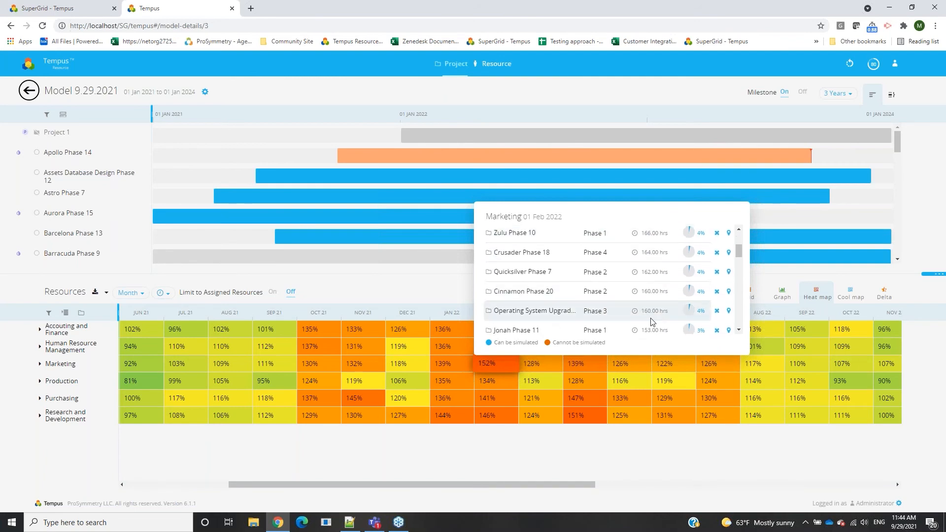
scroll(661, 295, "down", 3)
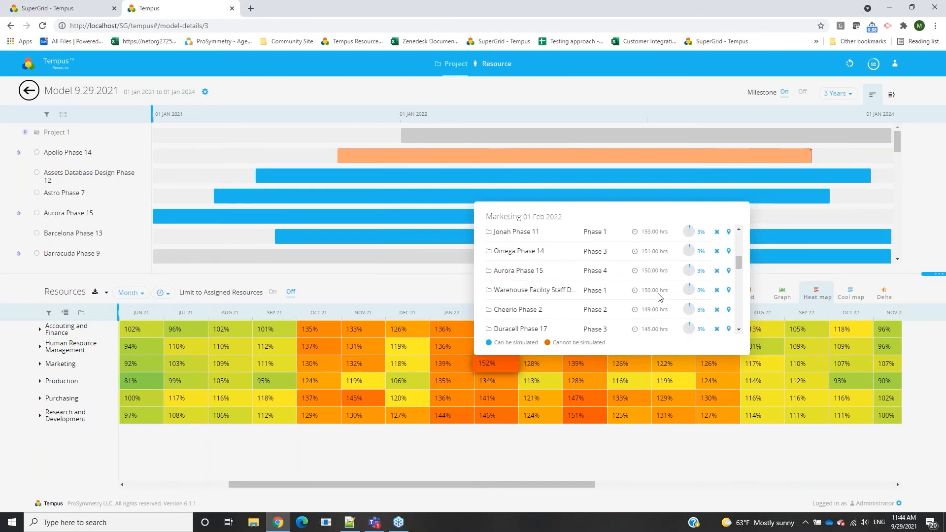
scroll(659, 298, "up", 5)
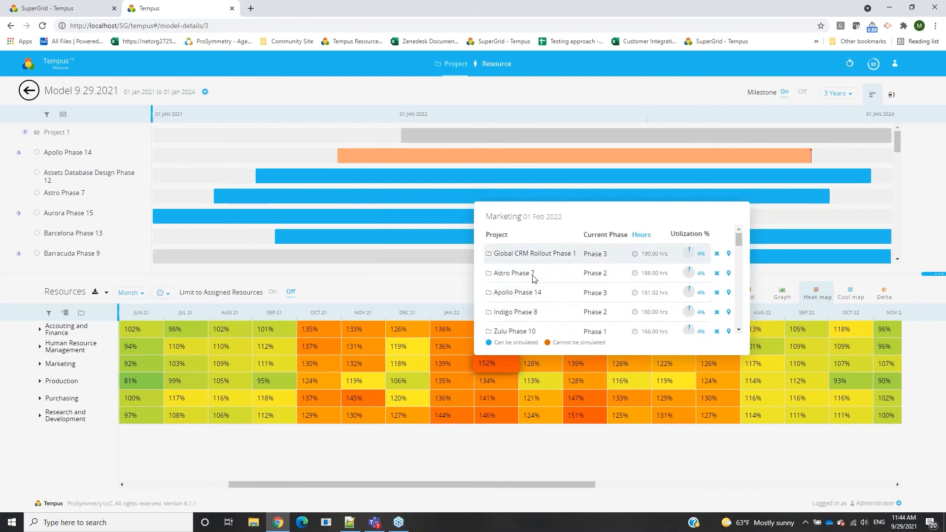
- Locate Global CRM Rollout Phase 1 in the timeline, try shifting it to start in January 2021, and move it back to July 2021
left_click(551, 253)
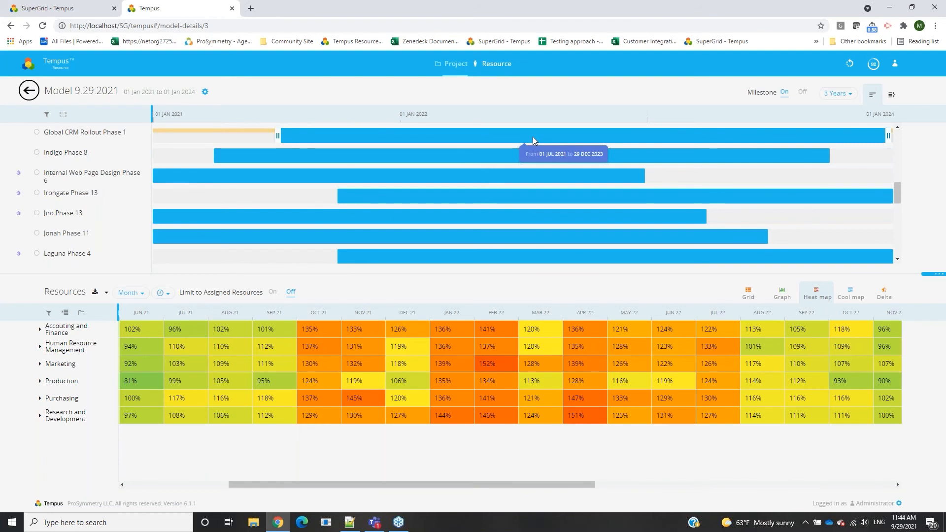
left_click_drag(534, 137, 389, 140)
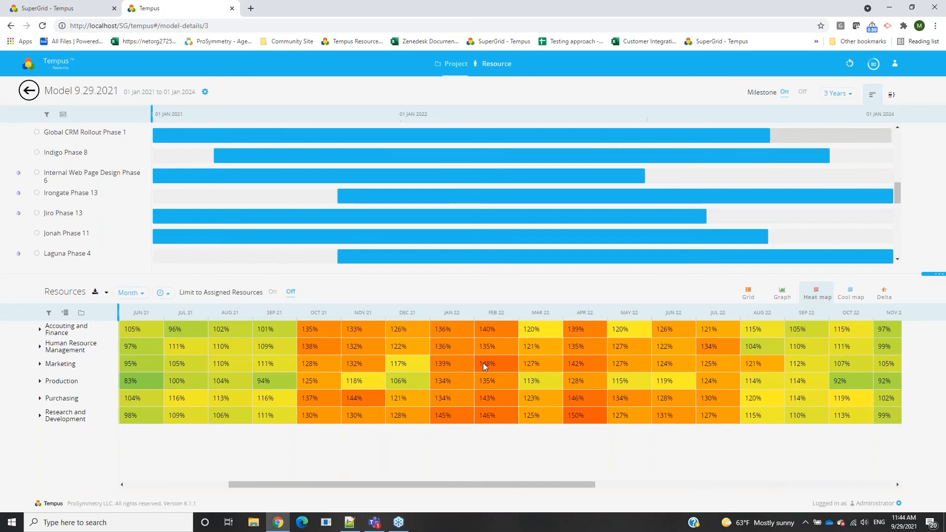
left_click_drag(414, 135, 567, 149)
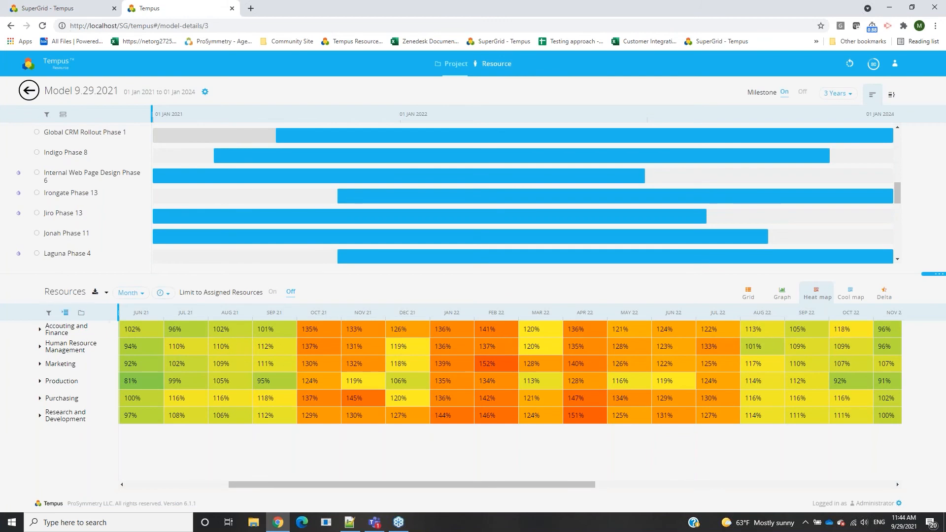
- Expand the Marketing department and inspect the February 2022 project breakdowns of its two most heavily allocated resources
left_click(74, 365)
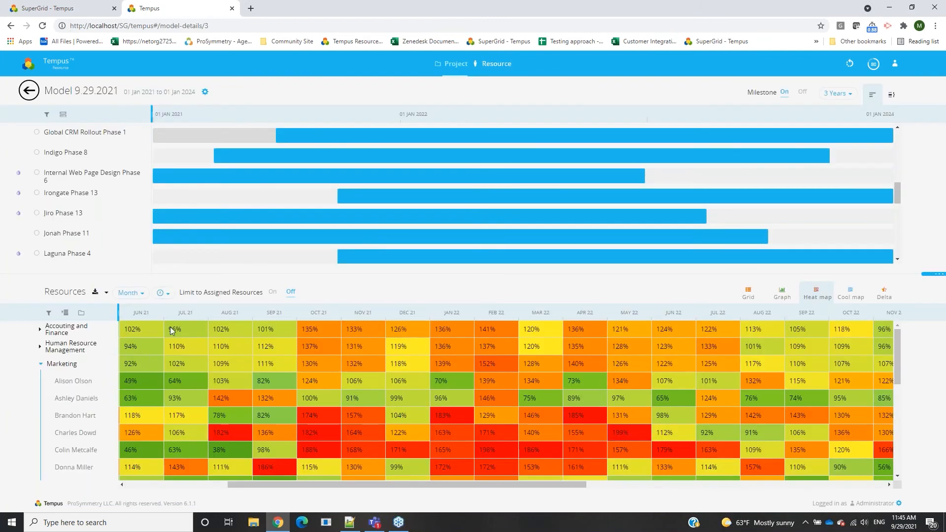
scroll(517, 414, "down", 1)
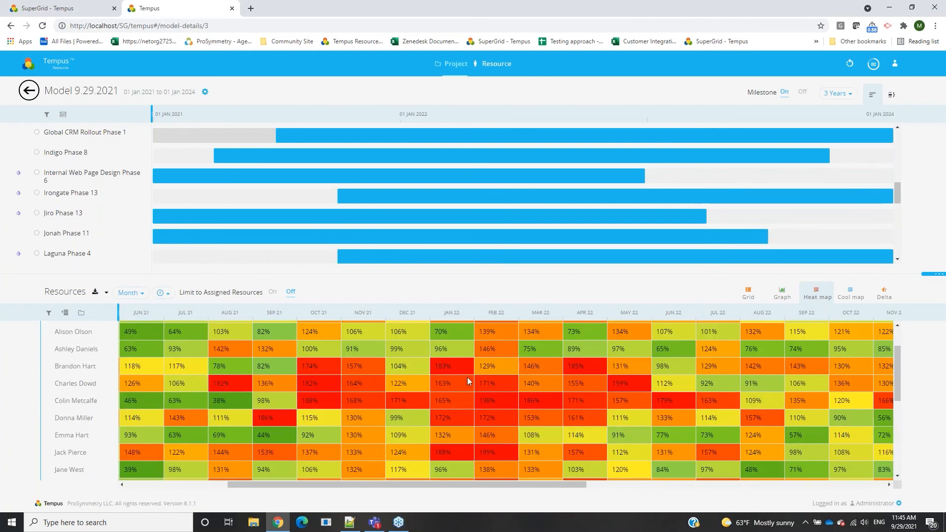
left_click(486, 403)
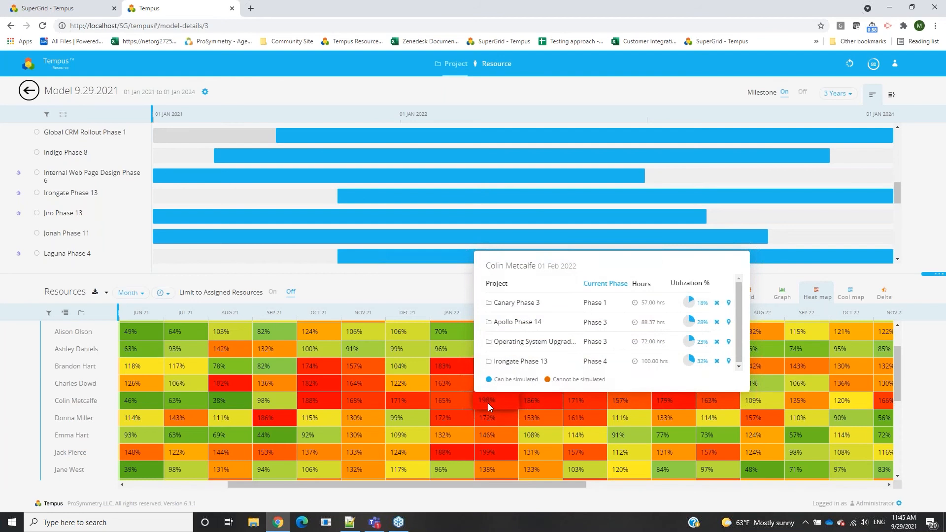
left_click(493, 455)
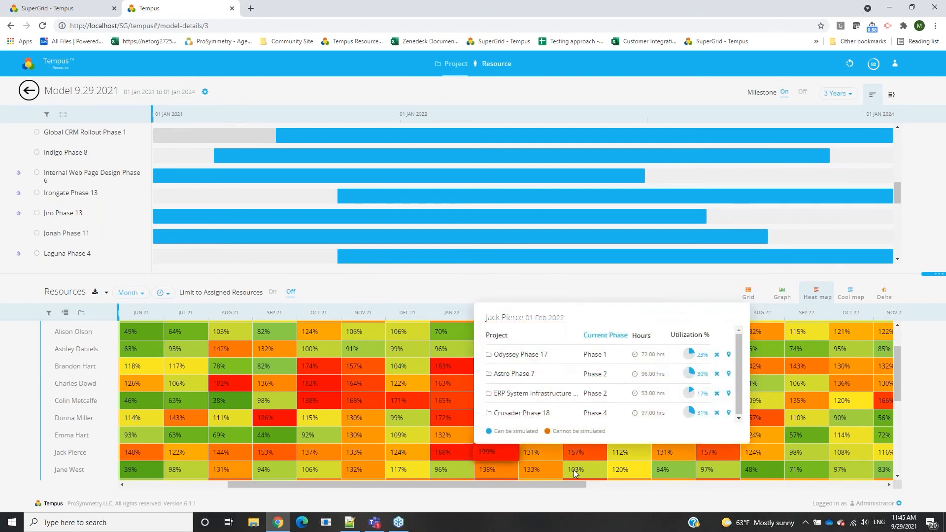
left_click(479, 298)
left_click(495, 454)
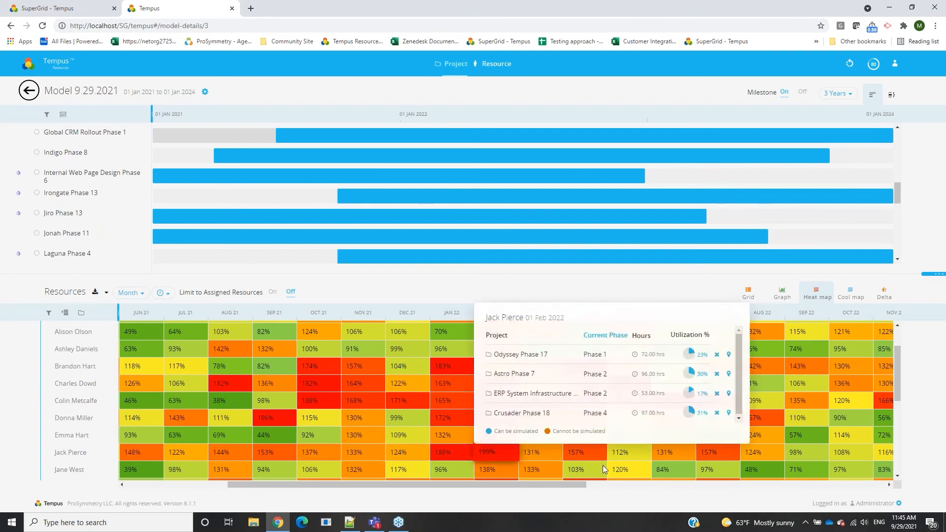
- Locate Odyssey Phase 17 from the resource's breakdown, shift it to the end of the model timeline, and reopen the February 2022 breakdown
left_click(543, 358)
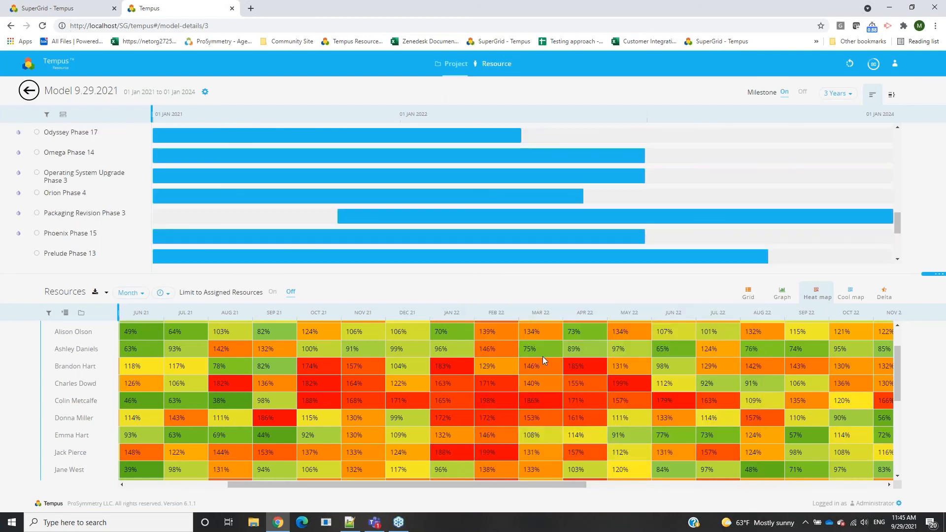
left_click_drag(339, 138, 713, 163)
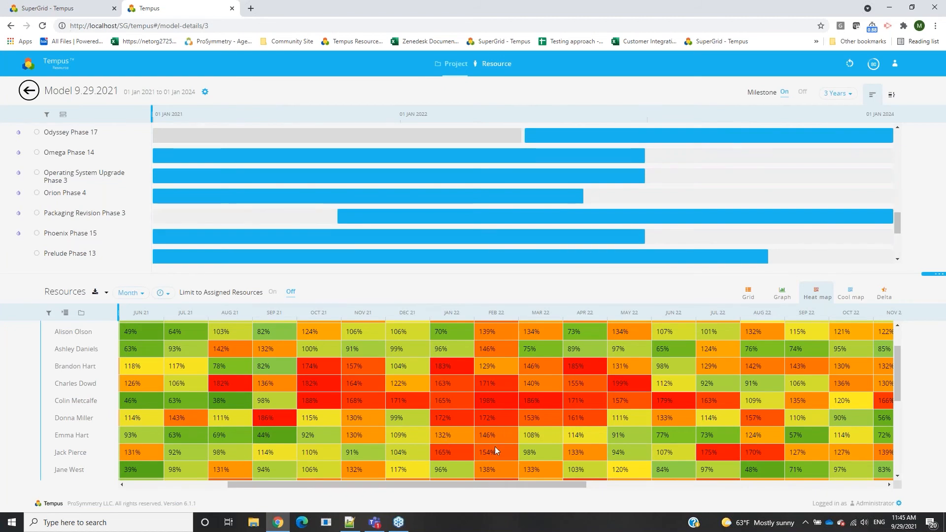
left_click(506, 454)
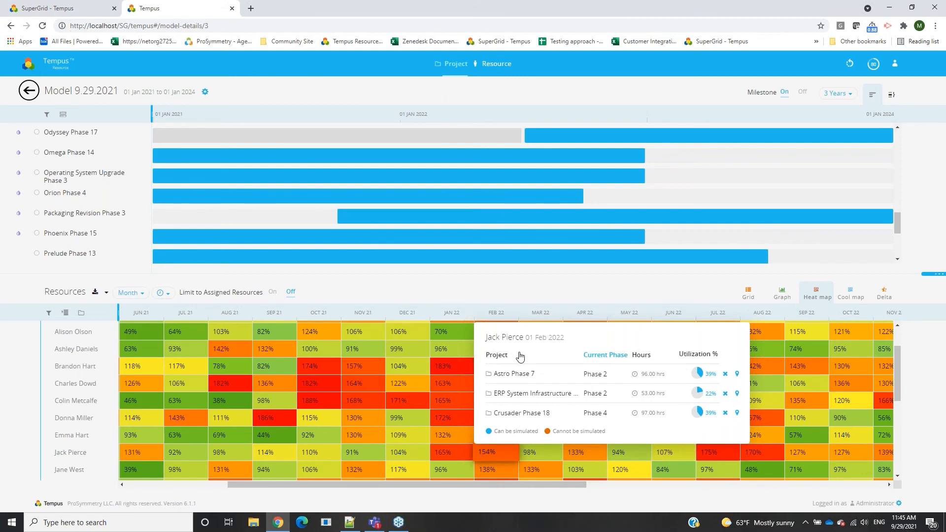
- Locate Astro Phase 7 from the breakdown, shift it slightly later in the timeline, and look over its available project actions
left_click(504, 379)
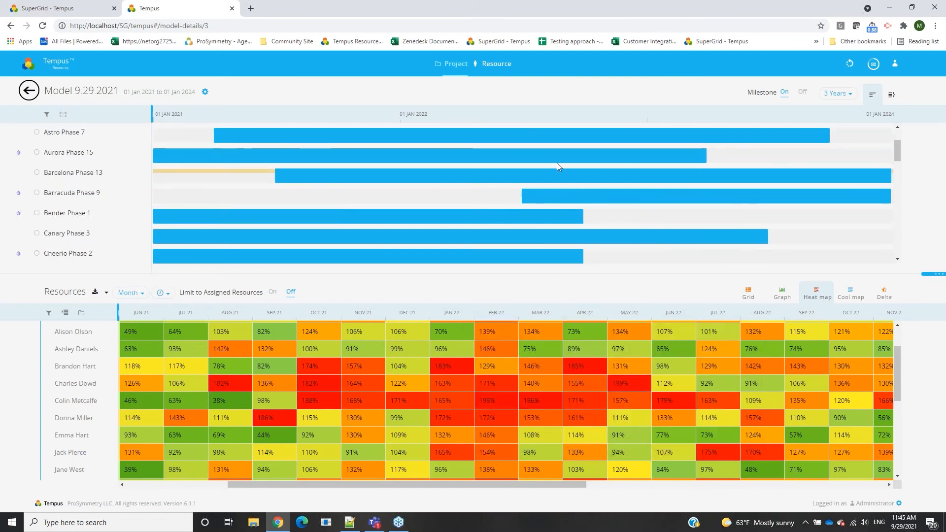
mouse_move(568, 137)
mouse_move(565, 132)
left_mouse_down()
mouse_move(649, 135)
mouse_move(577, 131)
left_mouse_up()
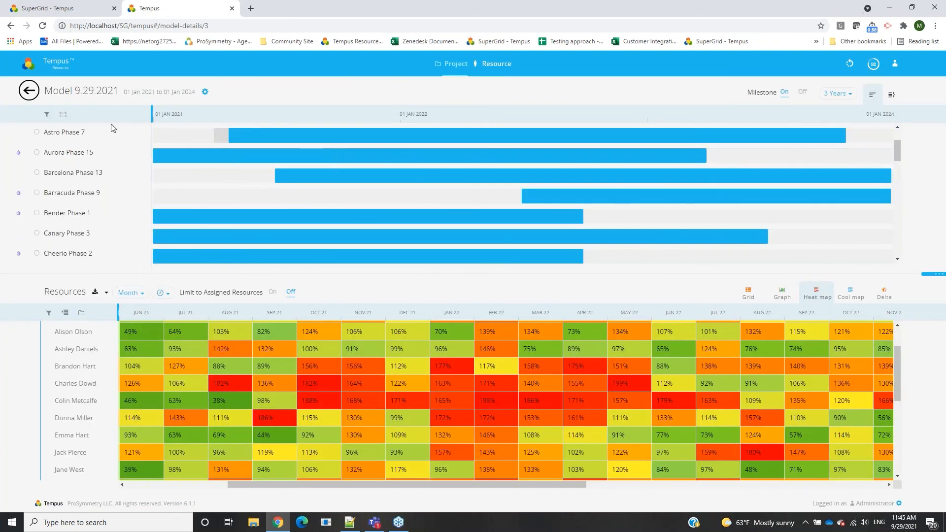
left_click(37, 133)
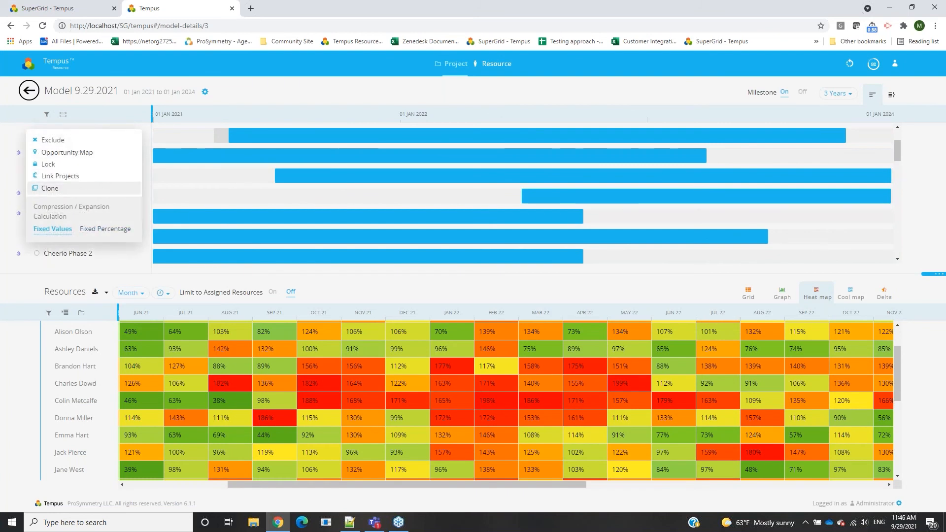
left_click(240, 86)
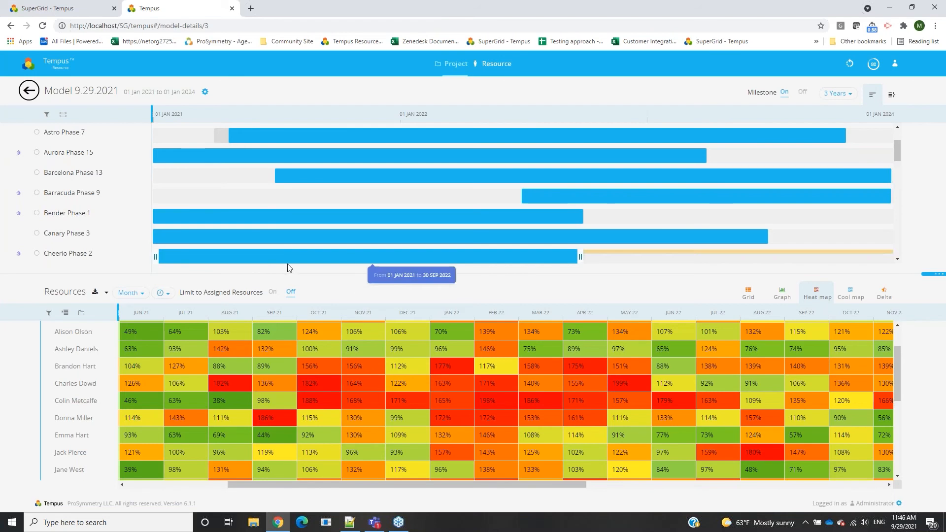
- Collapse the Marketing department and open its capacity simulation, checking the original utilization from October 2021 onward
scroll(64, 393, "up", 1)
left_click(62, 365)
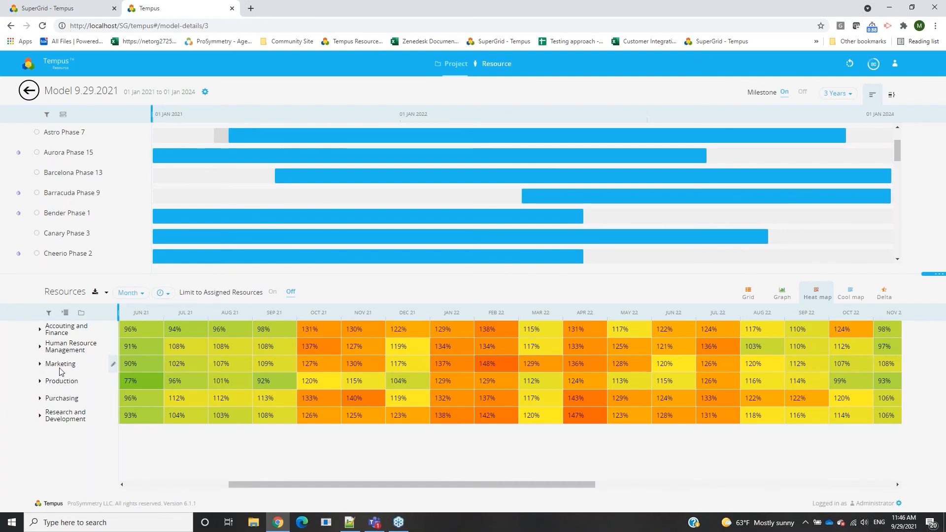
left_click(113, 368)
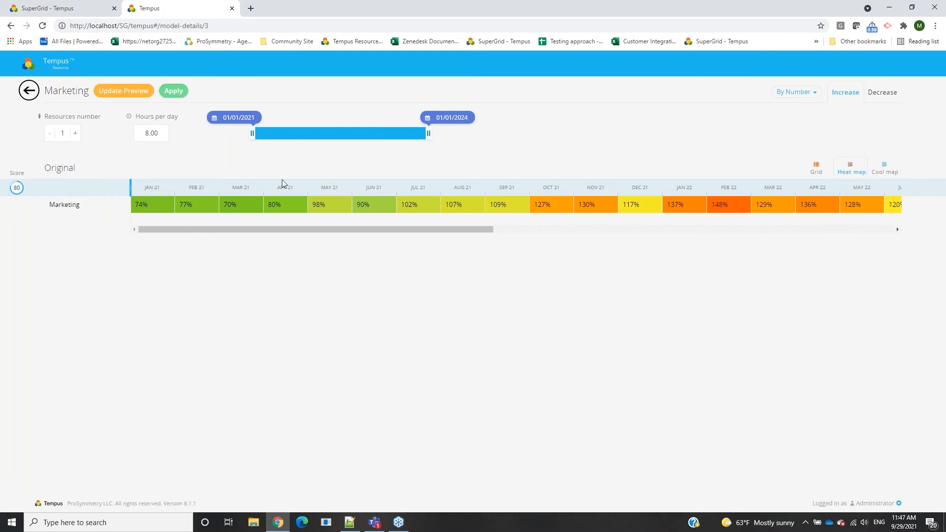
left_click_drag(333, 230, 516, 226)
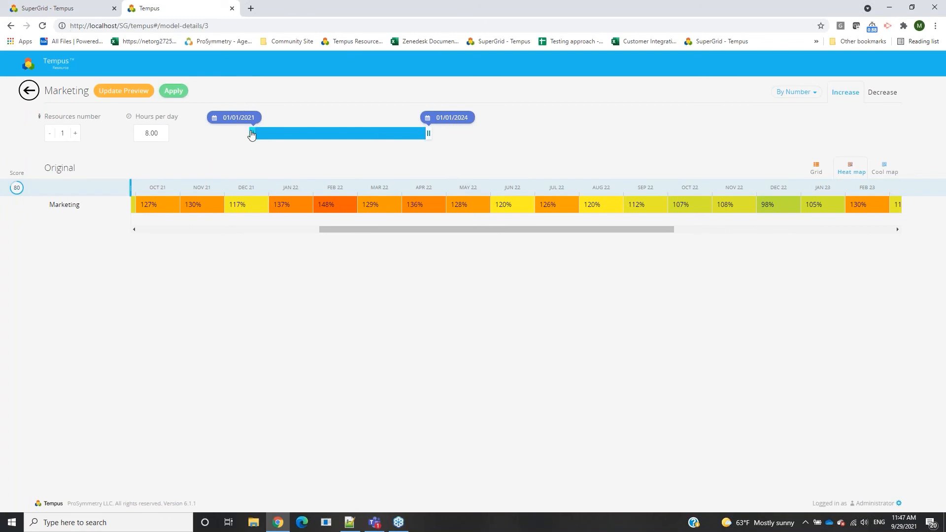
- Set the start date of Marketing's capacity increase to 10/01/2021
left_click(215, 118)
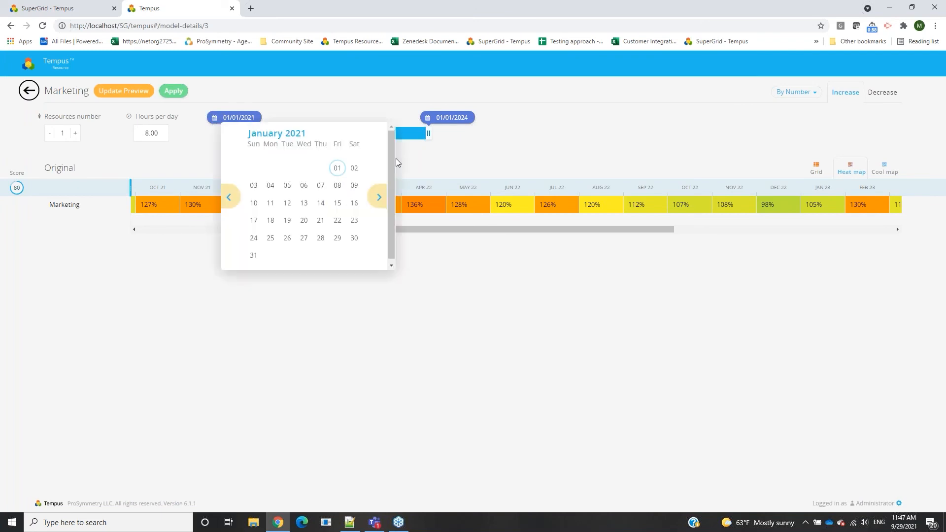
left_click(276, 134)
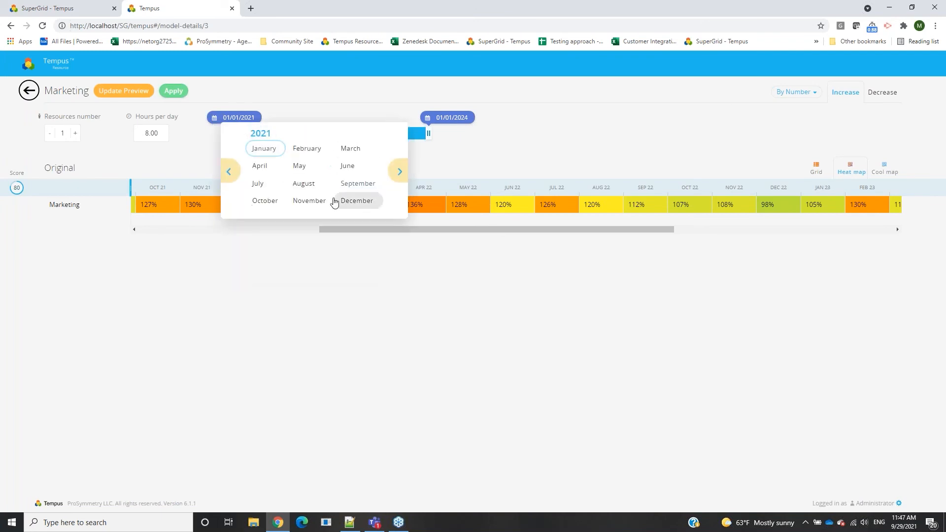
left_click(263, 202)
left_click(339, 169)
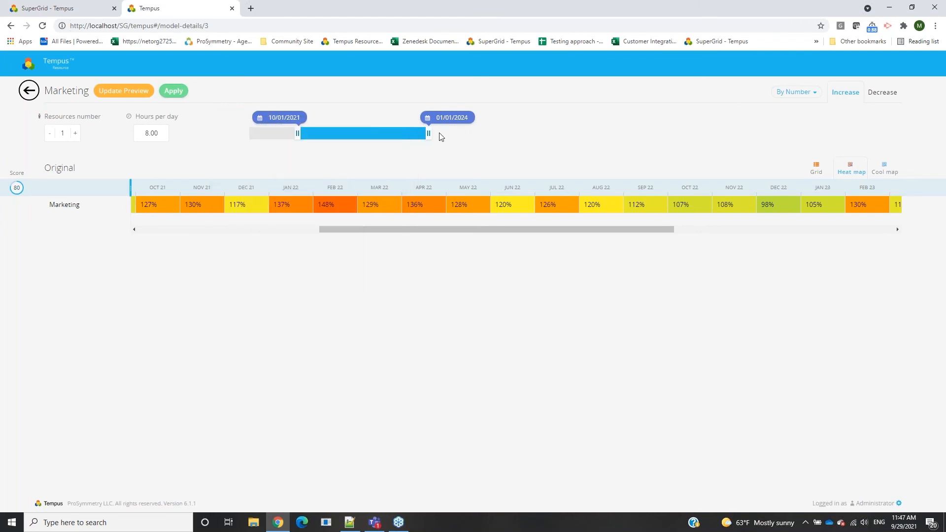
- Set the end date of Marketing's capacity increase to 05/31/2022
left_click(427, 119)
left_click(472, 136)
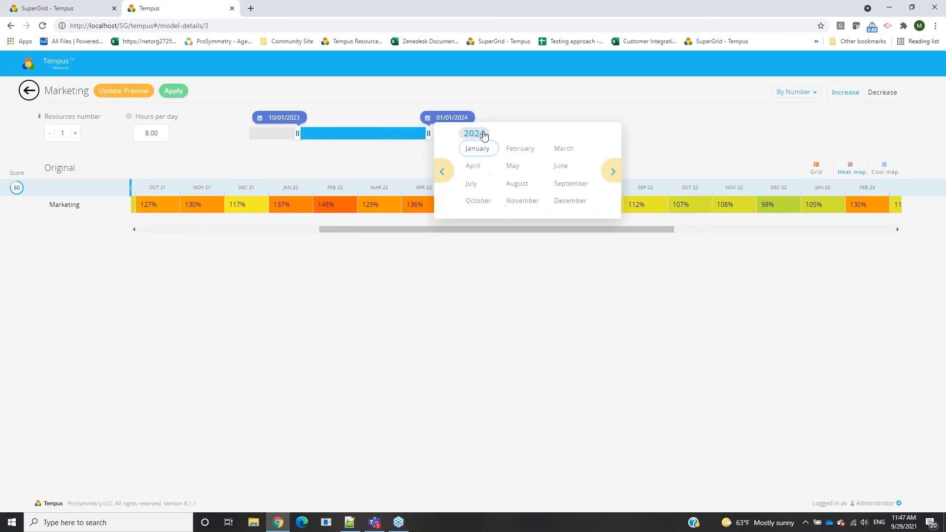
left_click(537, 120)
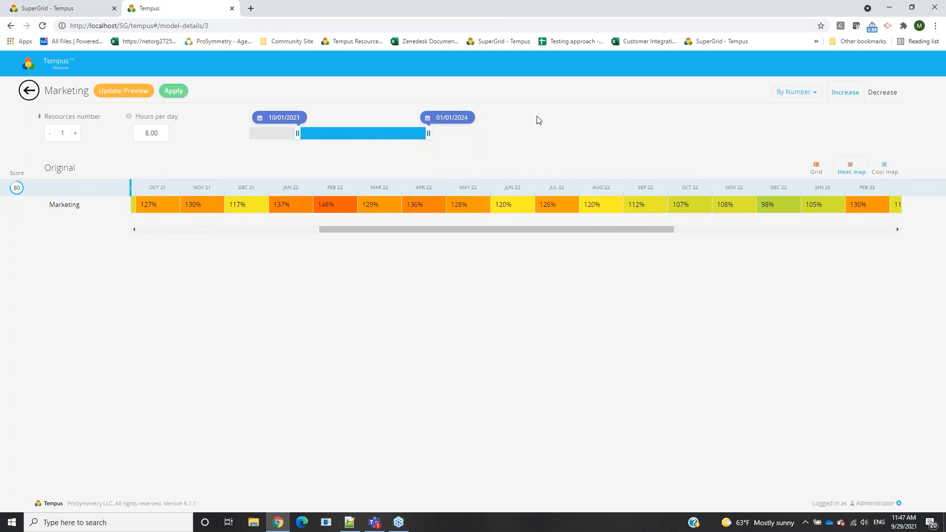
left_click(428, 119)
left_click(474, 134)
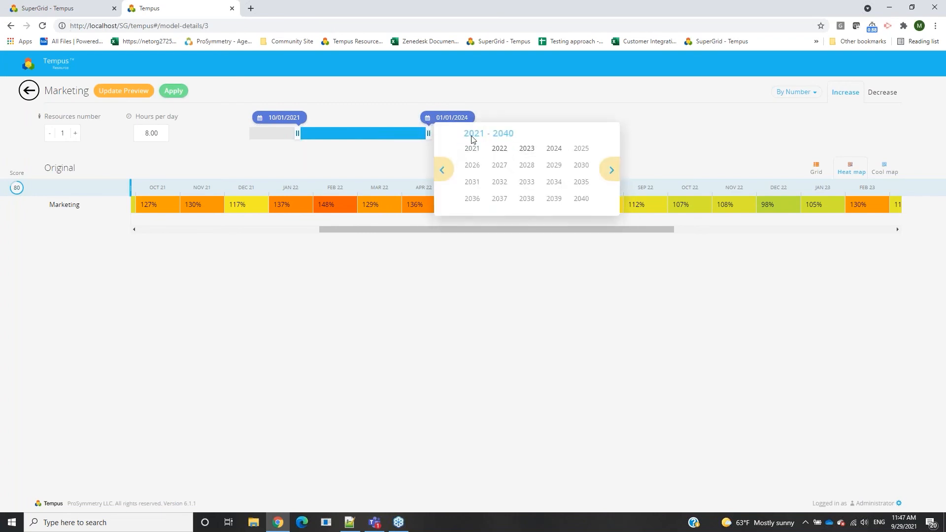
left_click(499, 149)
left_click(512, 166)
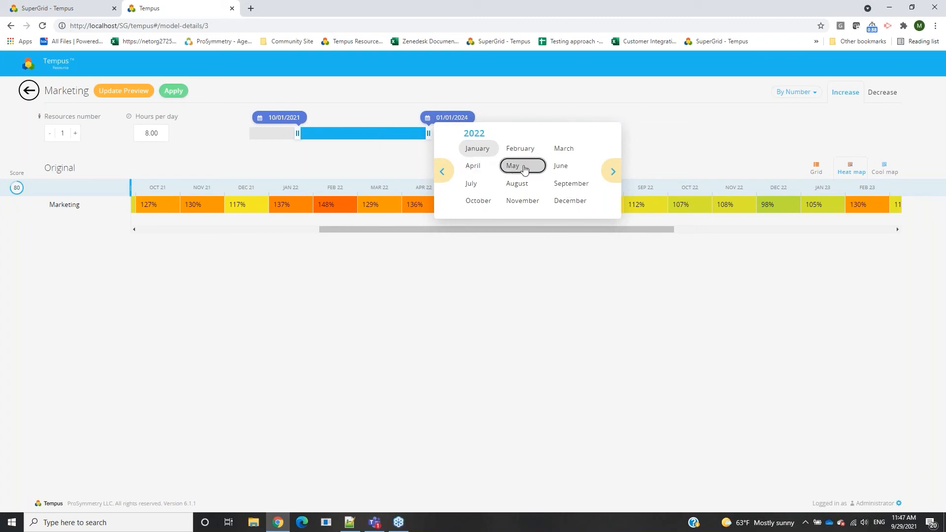
left_click(500, 238)
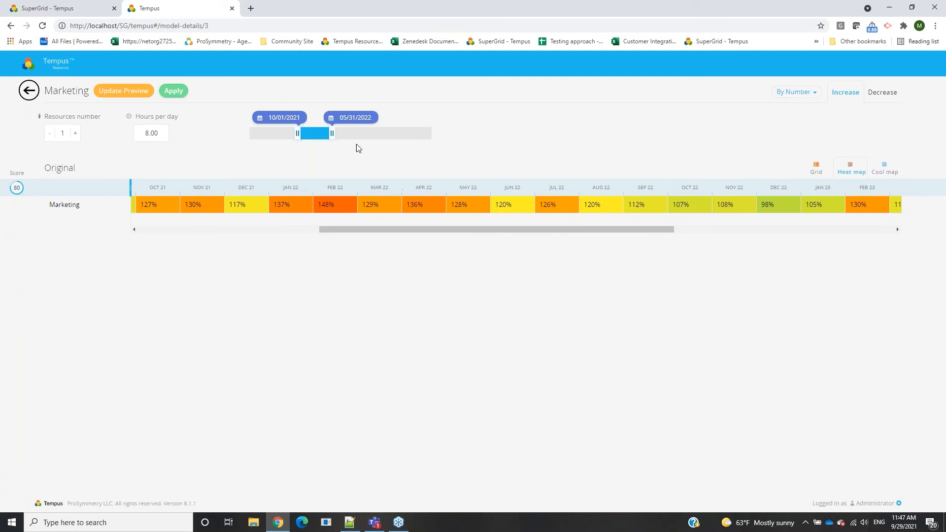
- Set the number of added Marketing resources to 3 at 8.00 hours per day and update the preview
left_click(76, 133)
left_click(76, 133)
left_click(109, 93)
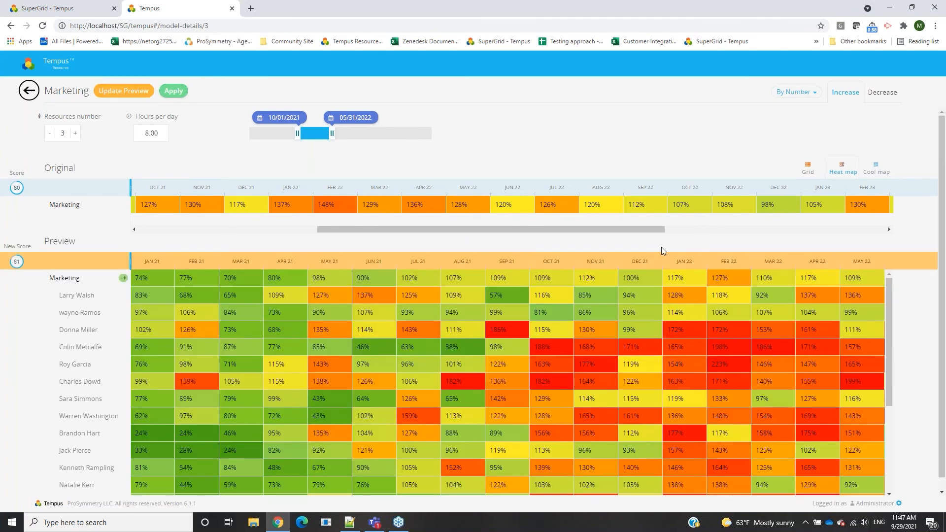
- Examine the preview's Marketing utilization and the added resource rows between October 2021 and May 2022
scroll(828, 317, "down", 5)
scroll(817, 316, "up", 4)
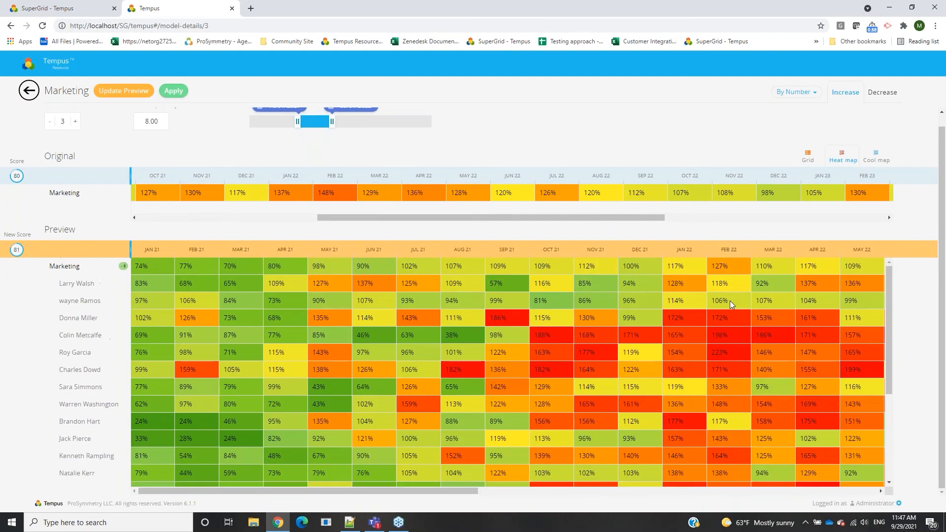
scroll(677, 286, "up", 2)
scroll(636, 326, "down", 1)
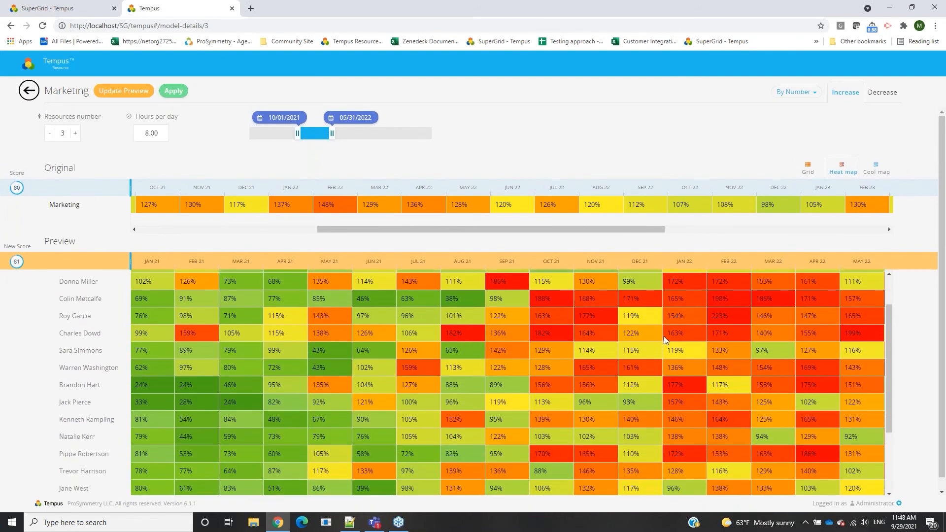
scroll(664, 336, "up", 1)
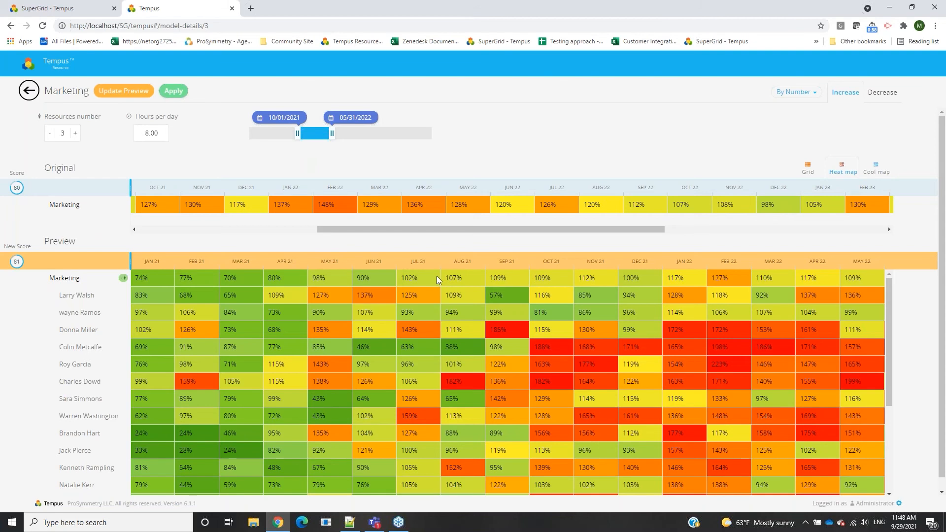
scroll(437, 295, "down", 5)
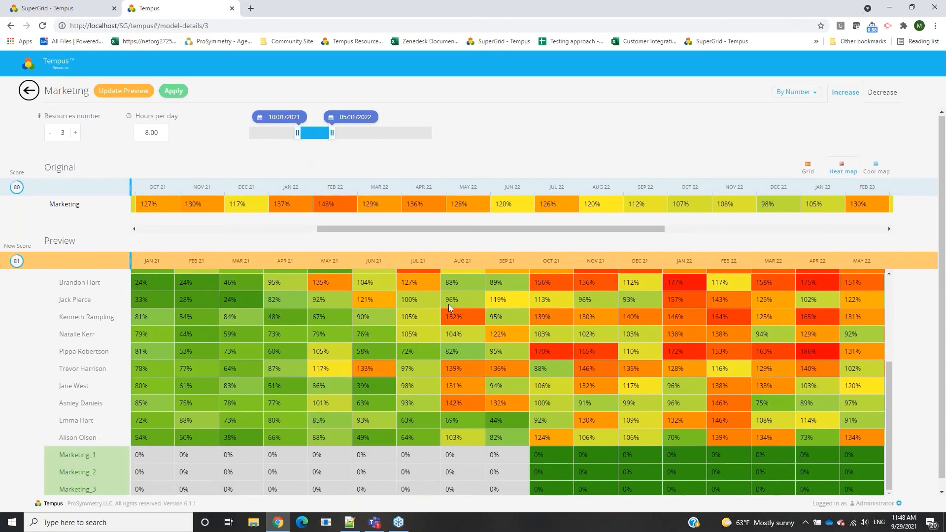
left_click_drag(444, 490, 581, 490)
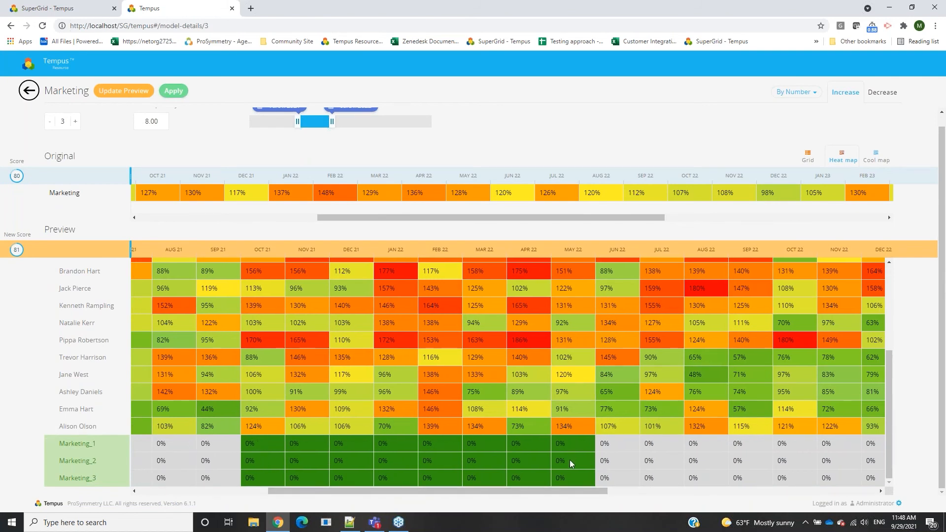
scroll(569, 457, "up", 5)
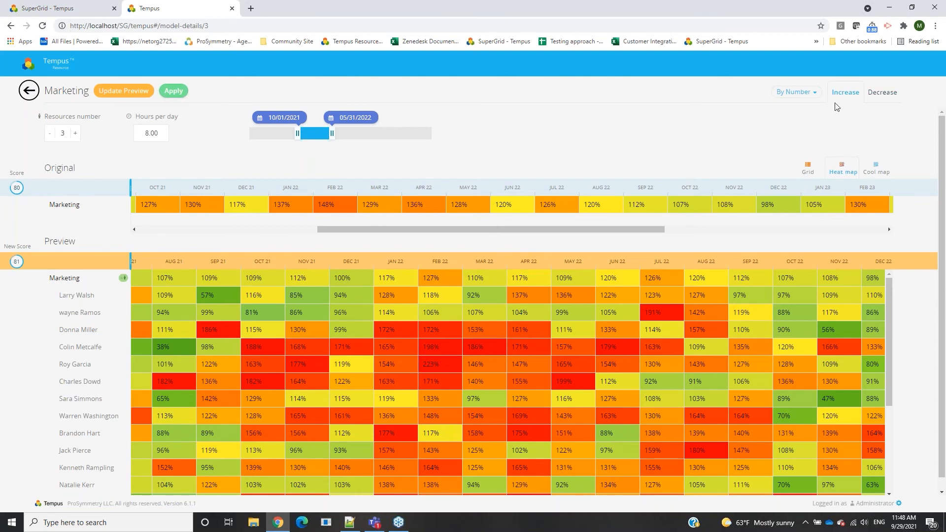
- Switch Marketing's capacity increase to By Percent, set it to 20, and update the preview
left_click(809, 94)
left_click(792, 134)
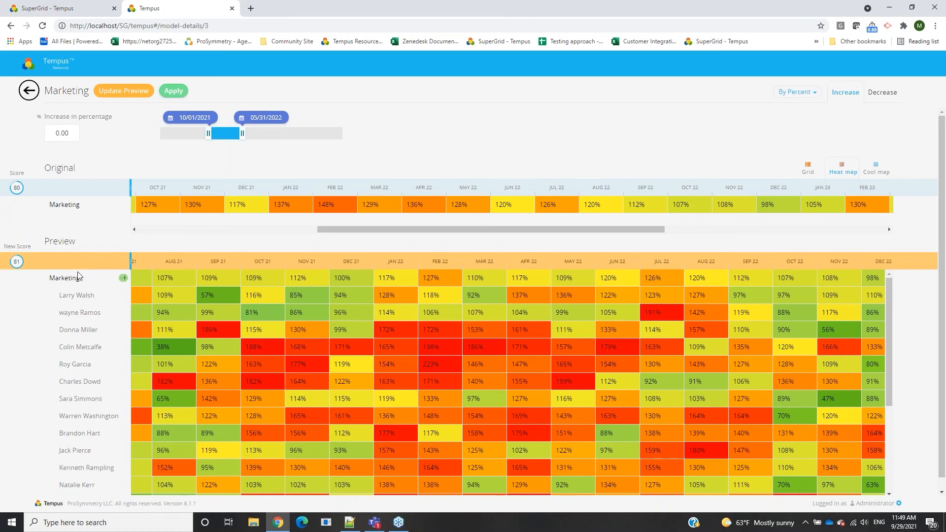
left_click(60, 133)
type("50")
key("BackSpace")
key("BackSpace")
type("20")
left_click(555, 177)
left_click(122, 93)
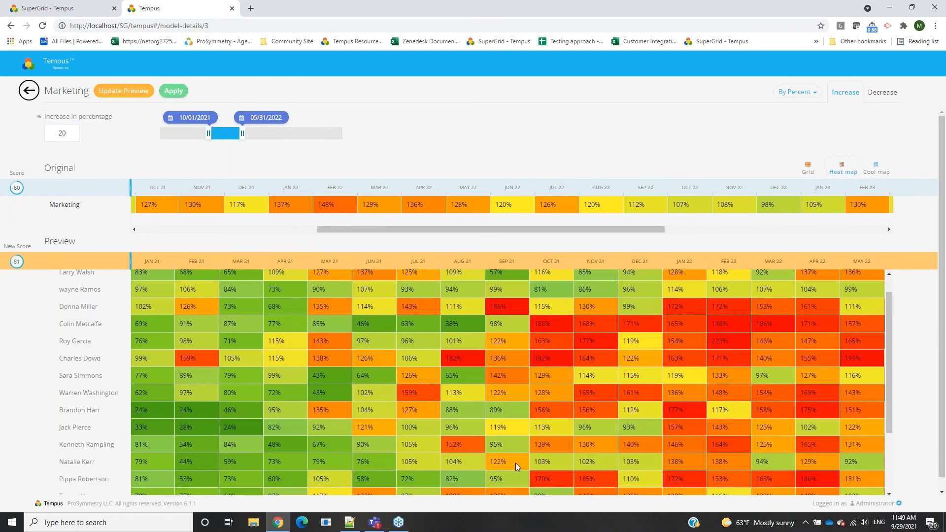
- Examine the percentage-based preview from October 2021 onward, including the generic Marketing resource, against the original utilization
scroll(516, 459, "down", 3)
left_click_drag(455, 489, 631, 490)
scroll(427, 406, "up", 3)
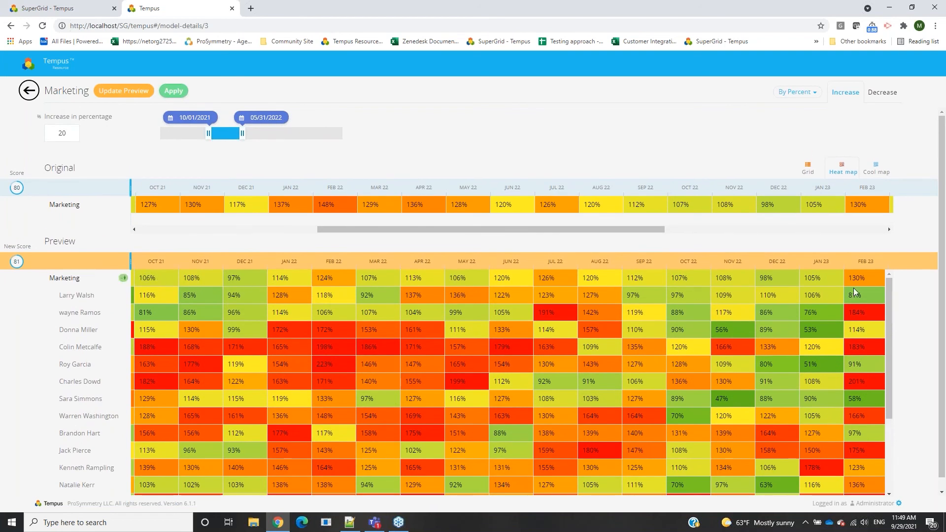
left_click_drag(890, 307, 900, 380)
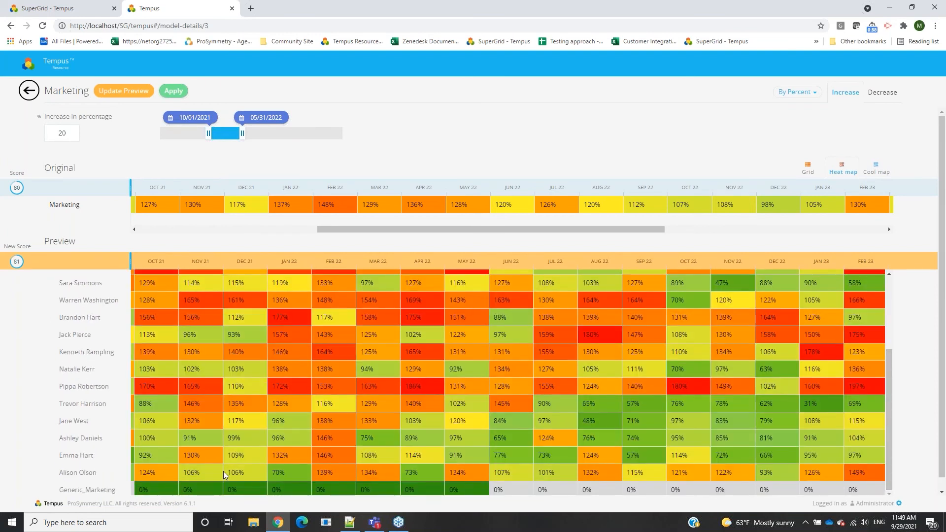
scroll(223, 471, "down", 1)
scroll(230, 464, "up", 3)
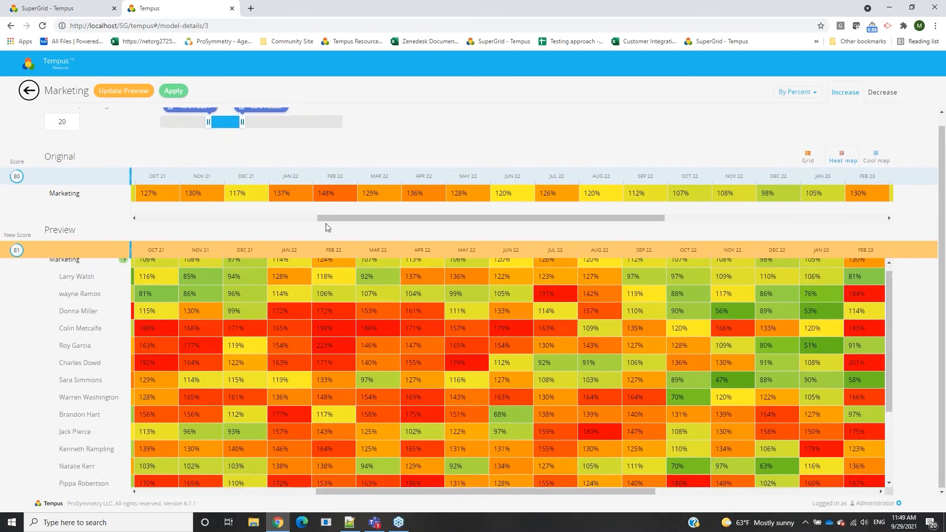
scroll(328, 228, "up", 1)
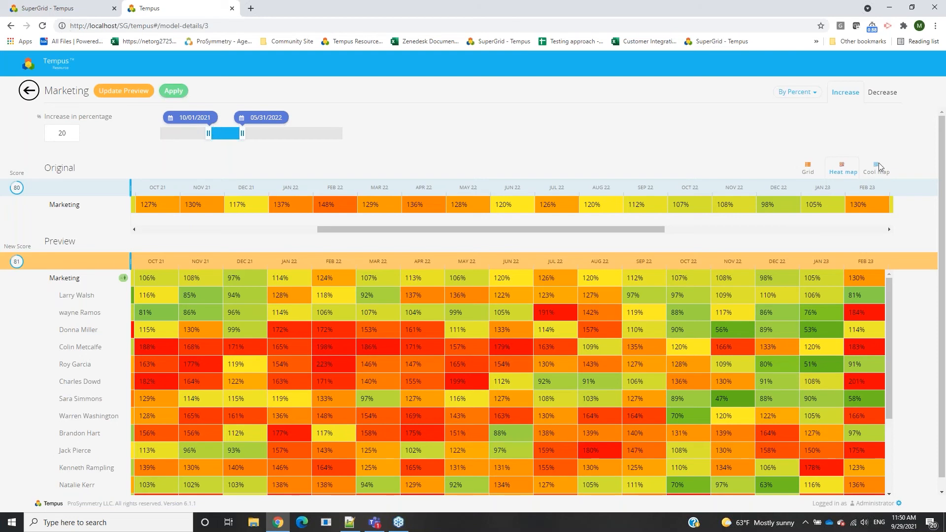
- Switch Marketing's capacity change to a 20 percent decrease, update the preview, and review the resource rows
left_click(883, 95)
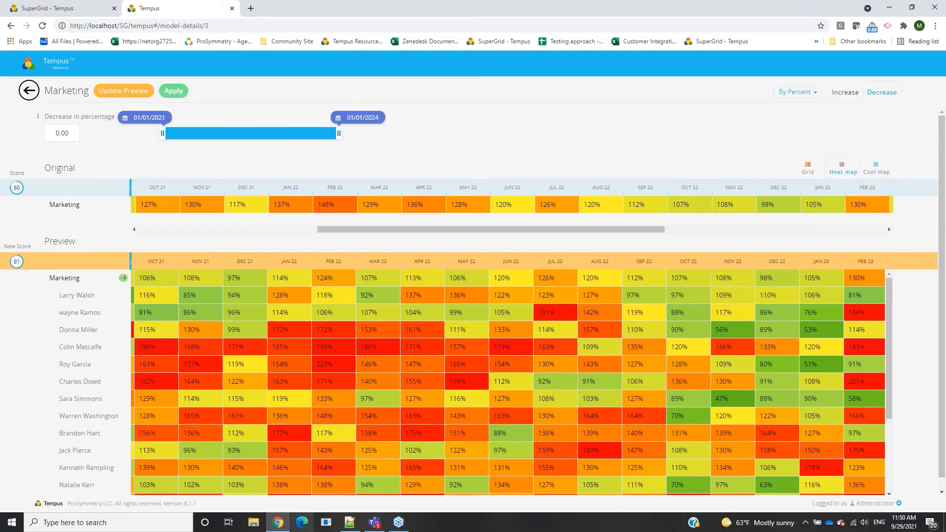
left_click(74, 133)
type("20")
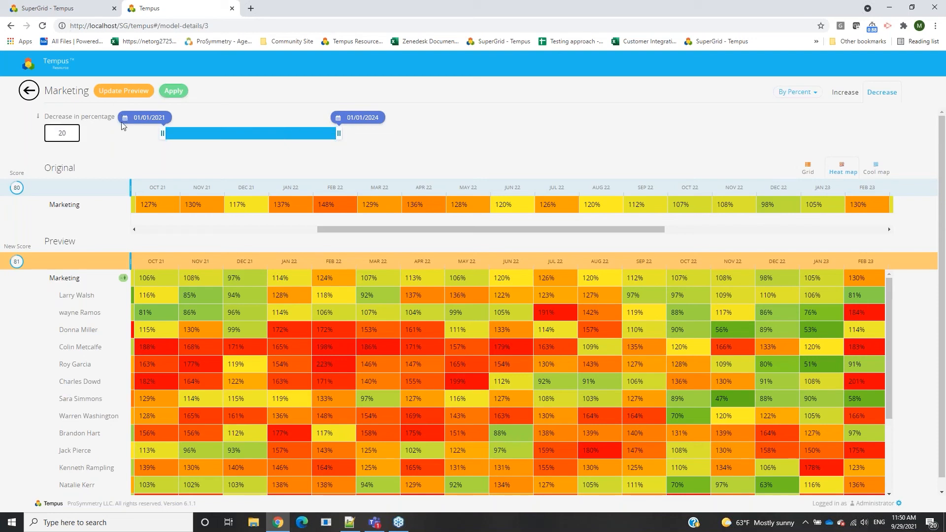
left_click(122, 95)
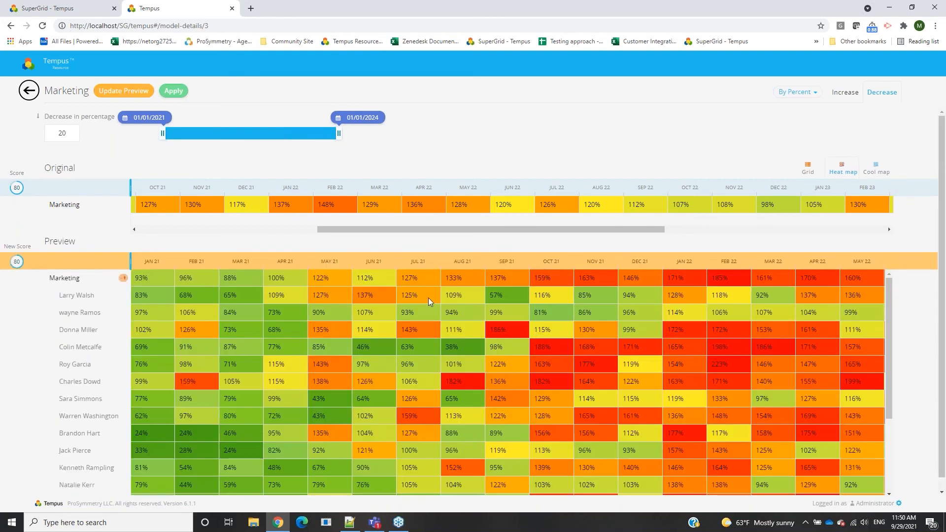
scroll(435, 394, "down", 3)
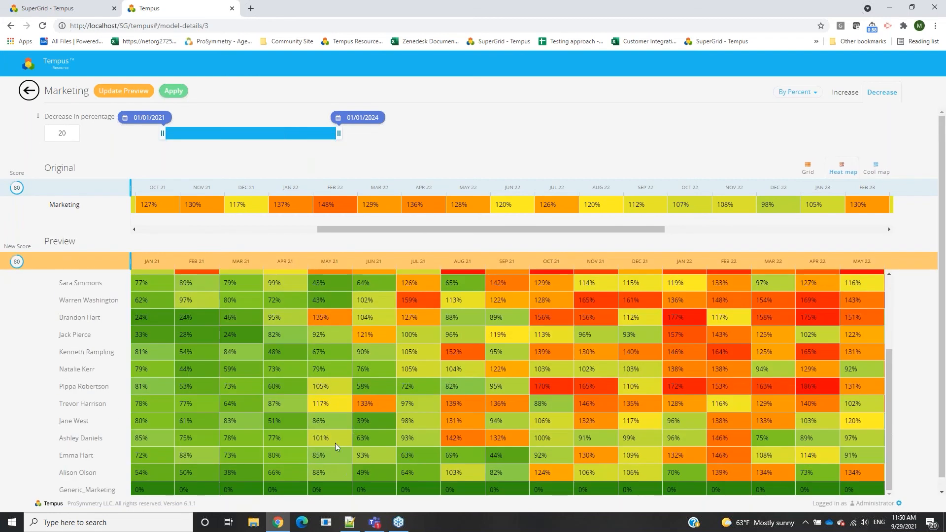
- Compare the refreshed 20 percent decrease preview with Marketing's original utilization from October 2021 onward, and apply the decrease to the model
scroll(504, 469, "down", 1)
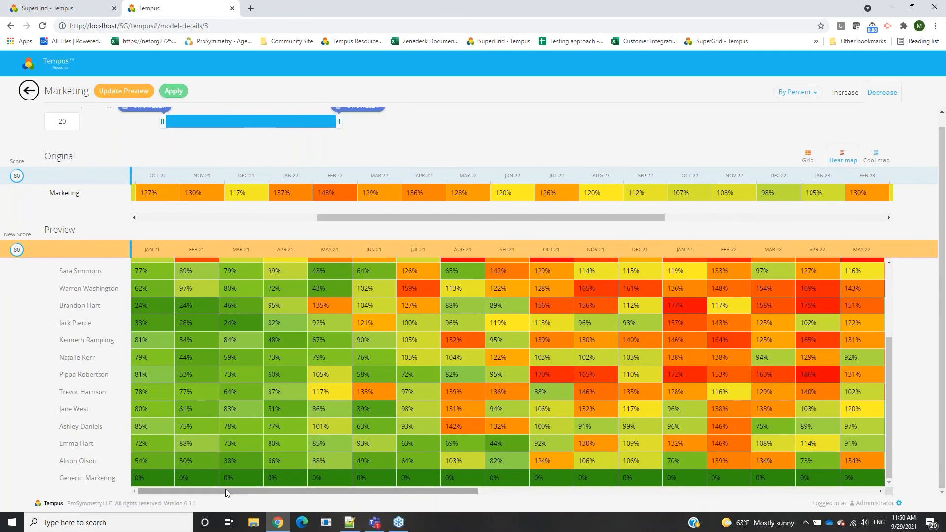
scroll(321, 253, "up", 1)
mouse_move(377, 229)
left_mouse_down()
mouse_move(279, 236)
mouse_move(371, 237)
left_mouse_up()
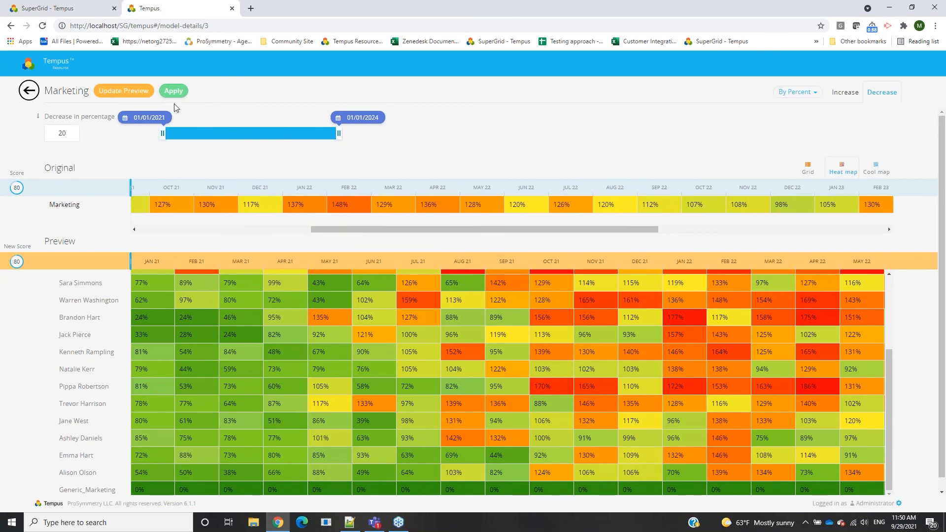
left_click(126, 93)
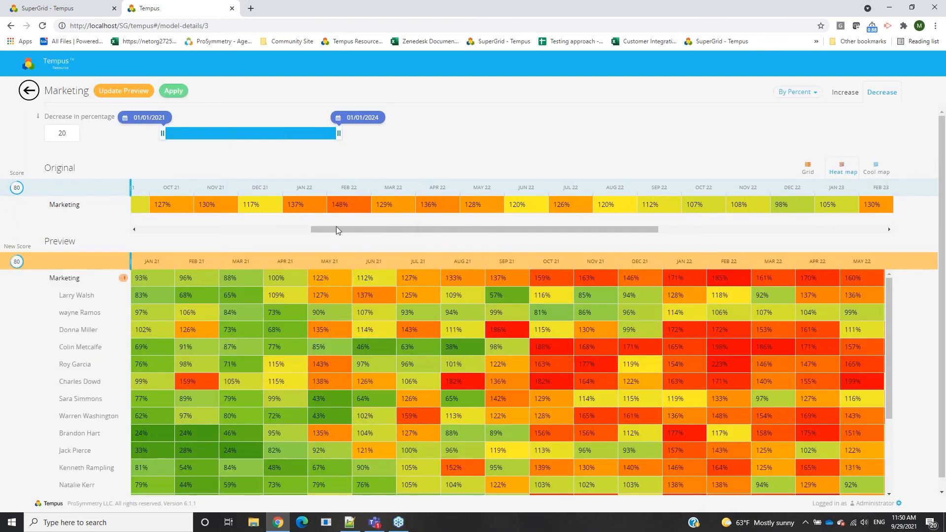
scroll(508, 470, "down", 2)
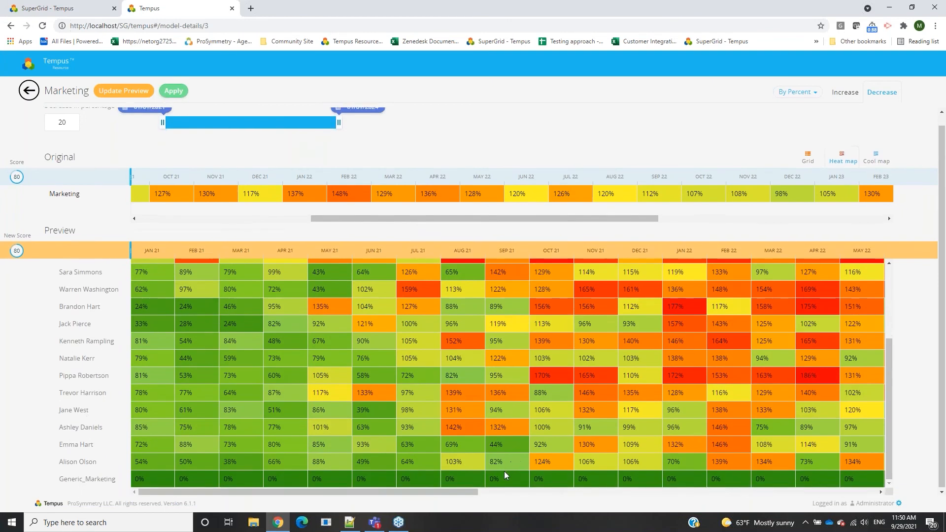
scroll(492, 454, "down", 2)
scroll(468, 466, "down", 1)
left_click_drag(330, 490, 501, 498)
scroll(389, 386, "up", 5)
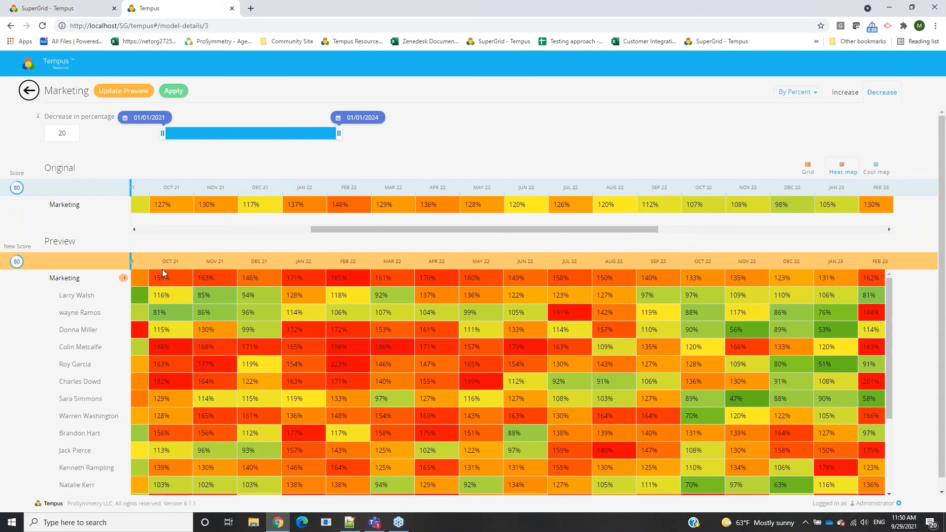
left_click(174, 92)
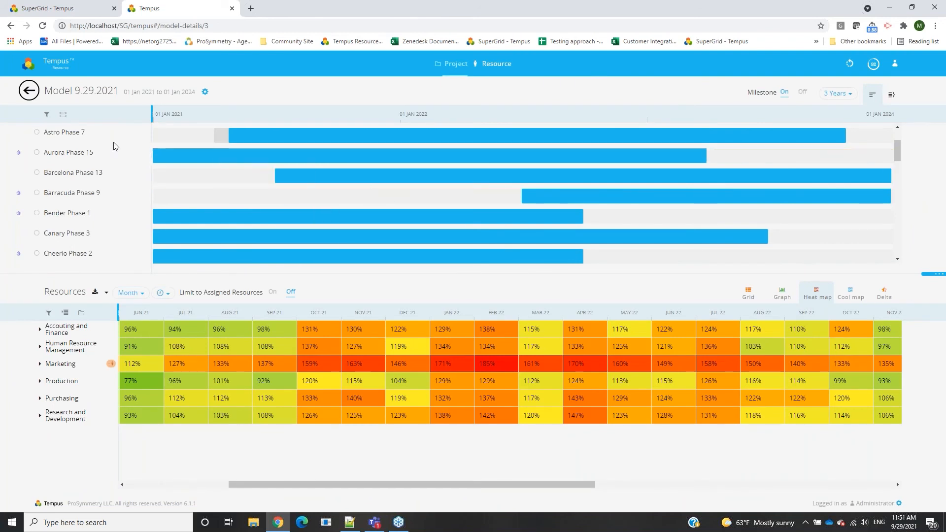
- Add the Project Priority custom field to the project list
left_click(62, 113)
left_click(118, 141)
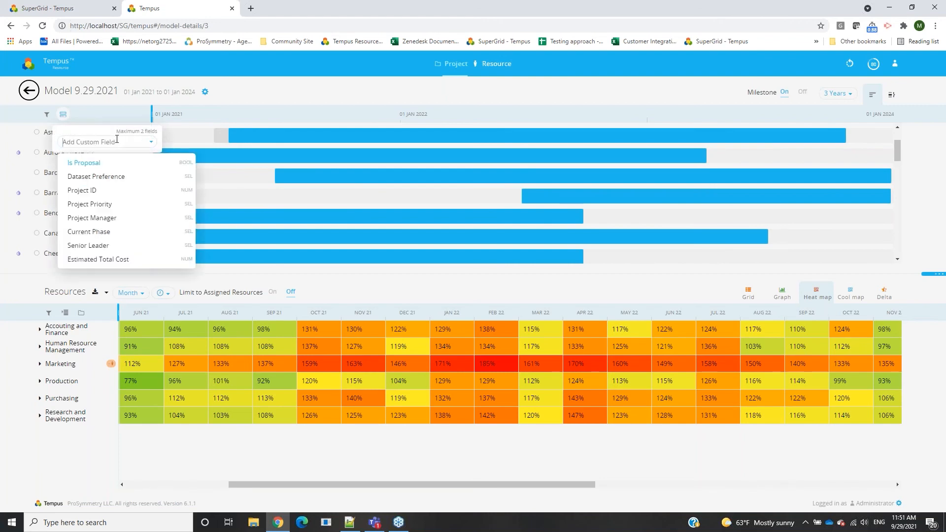
left_click(98, 206)
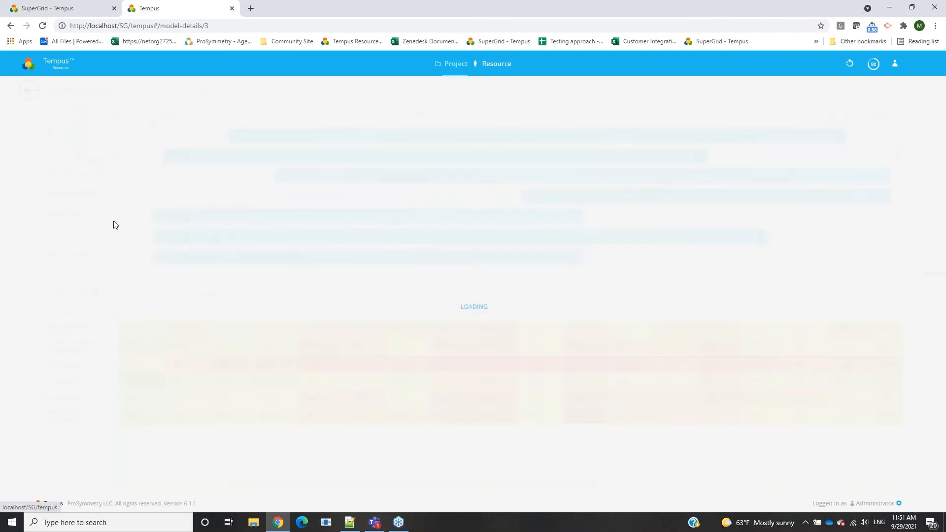
- Exclude the low-priority projects Cinnamon Phase 20, Canary Phase 3 and Laguna Phase 4 from the model
scroll(171, 180, "down", 5)
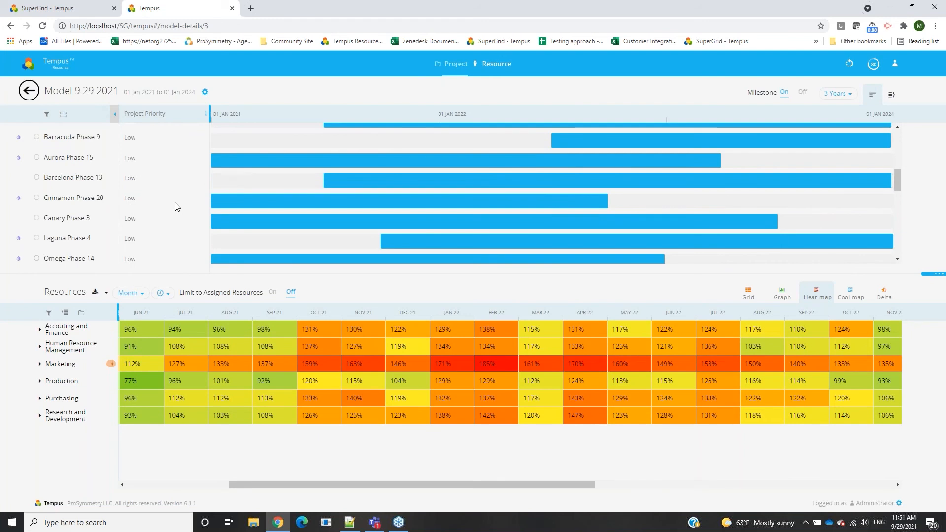
scroll(166, 201, "up", 2)
scroll(166, 209, "down", 3)
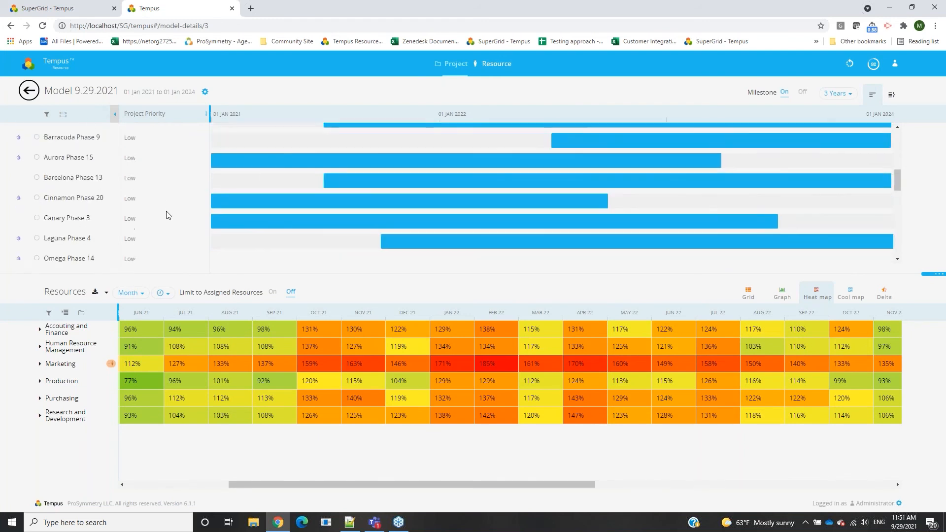
left_click(37, 148)
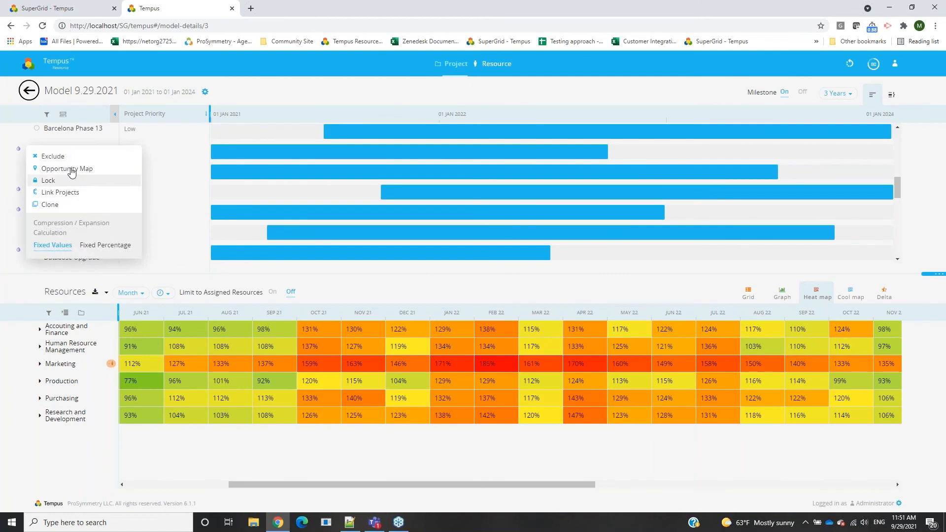
left_click(69, 161)
left_click(37, 169)
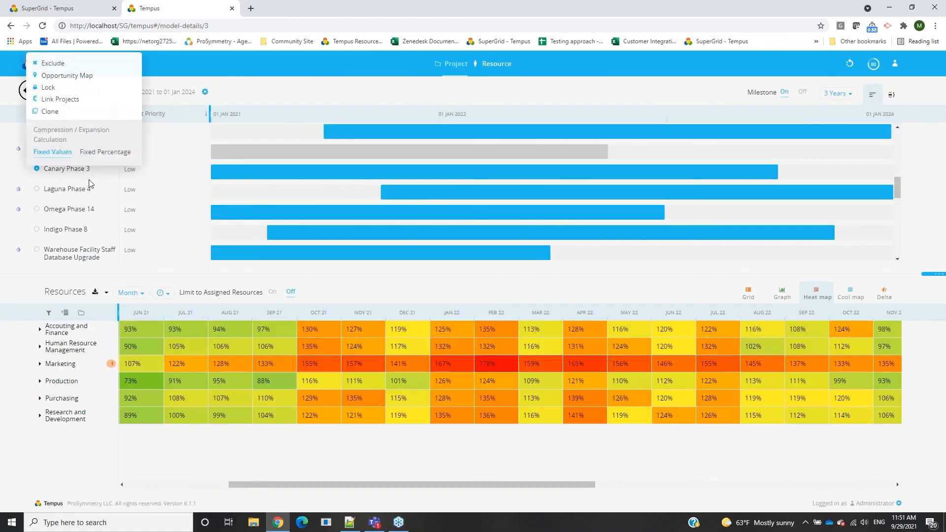
left_click(73, 65)
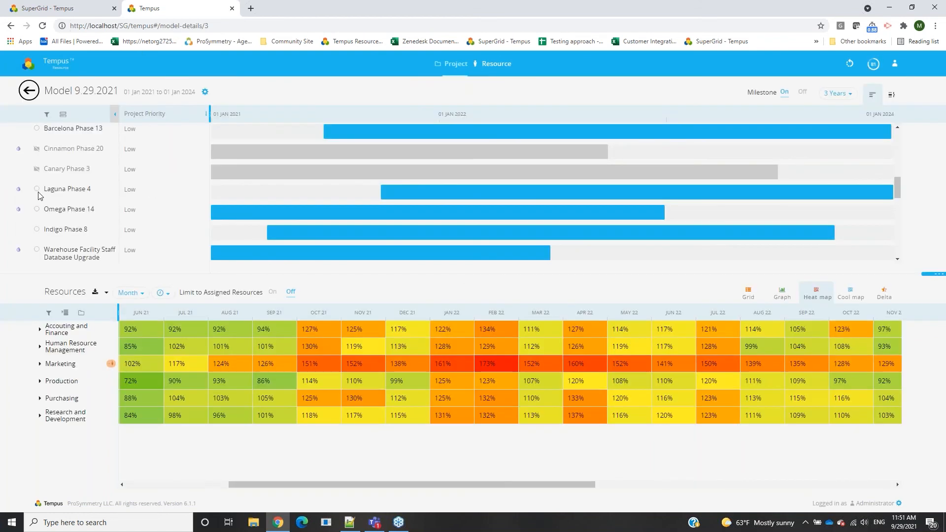
left_click(36, 189)
left_click(74, 84)
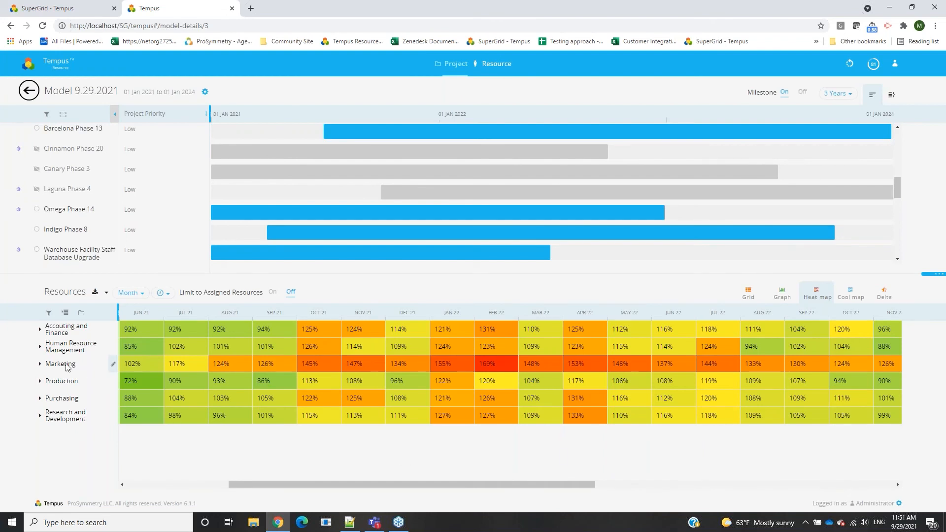
- Trace Marketing's October 2021 utilization to its projects and locate Assets Database Design Phase 12 in the project timeline
left_click(315, 365)
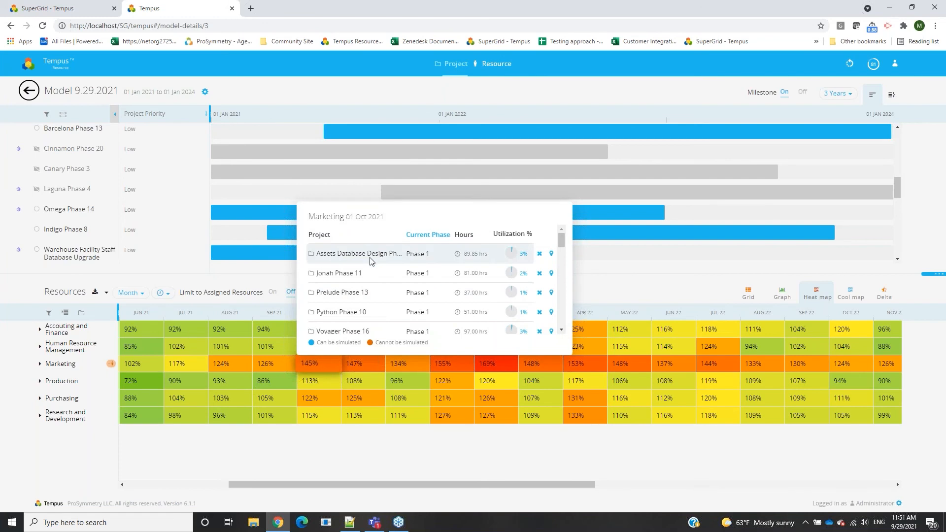
left_click(353, 259)
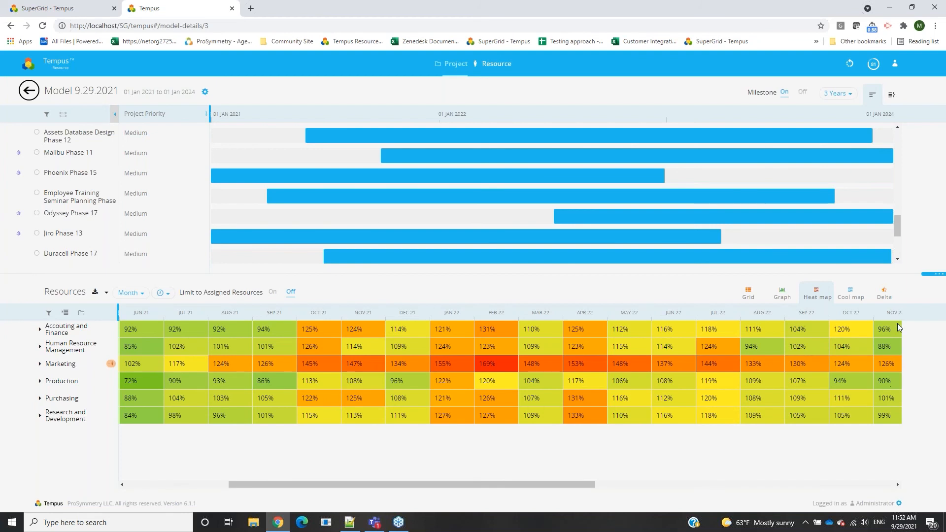
- Show the resource groups in the Delta view and compare their before and after utilization from October 2021 onward
left_click(886, 297)
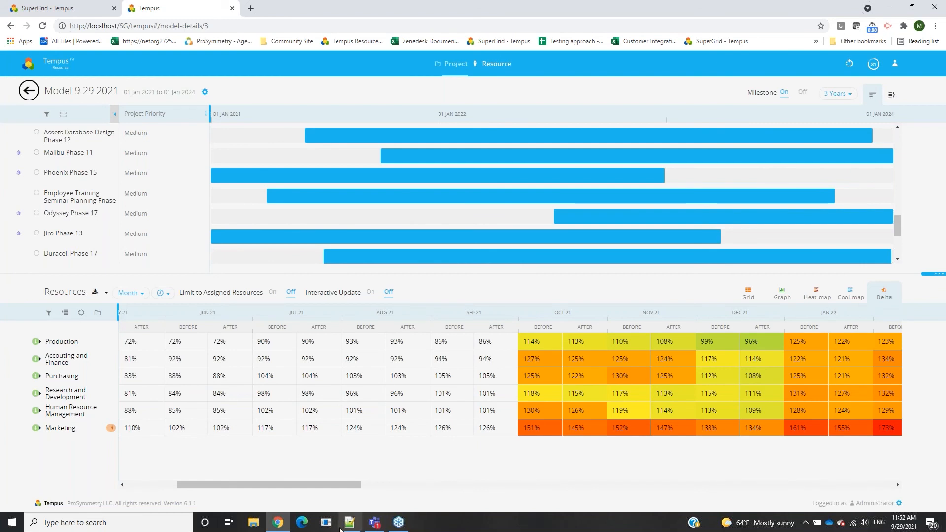
left_click_drag(322, 484, 451, 484)
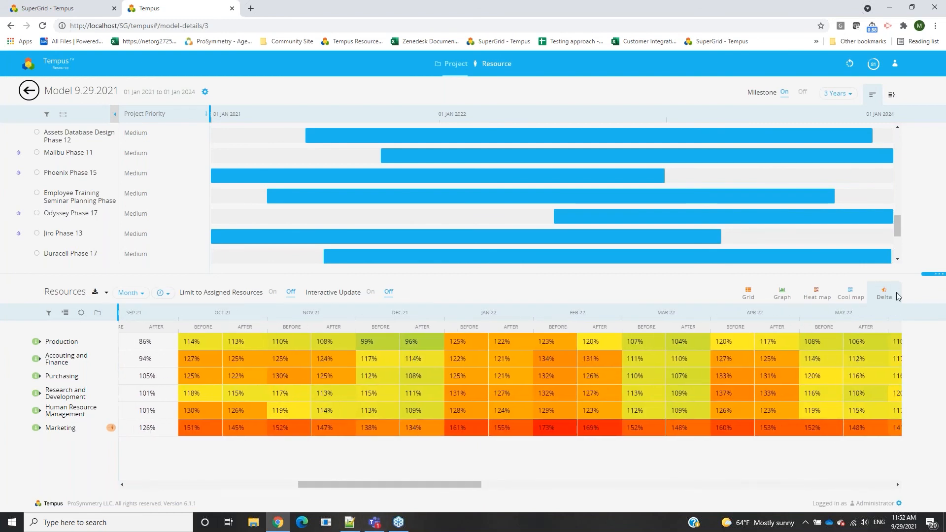
left_click_drag(386, 484, 390, 482)
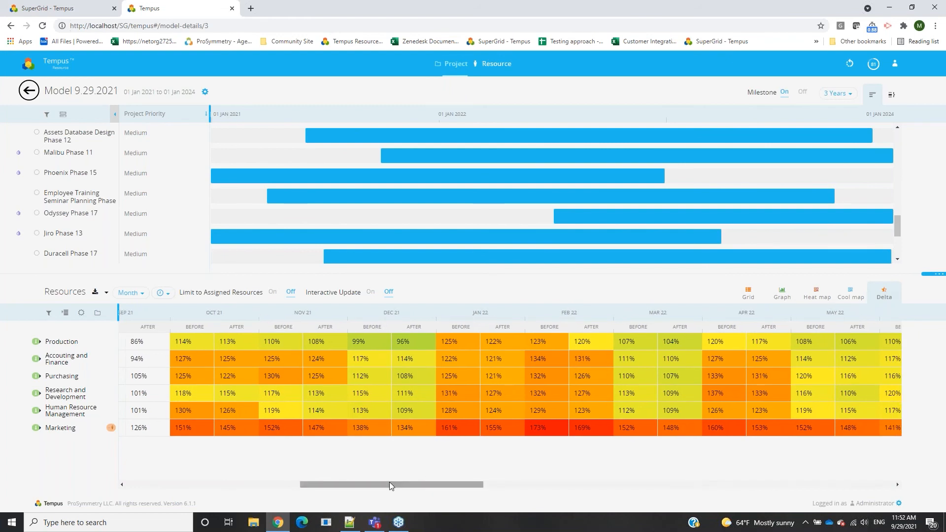
left_click_drag(412, 486, 463, 494)
- Shift Odyssey Phase 17 about one year earlier, starting about July 2021, and bring the delta months from mid-2021 into view
left_click_drag(635, 217, 407, 238)
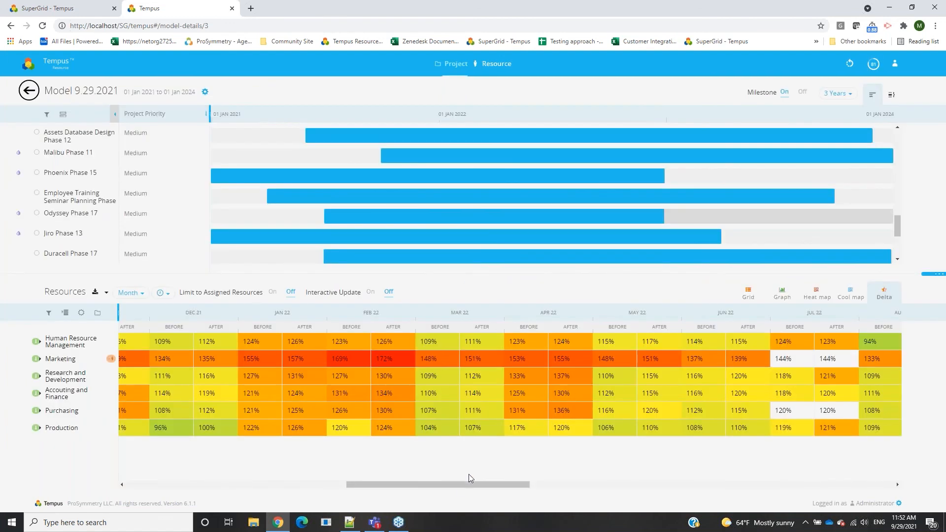
left_click_drag(460, 482, 313, 472)
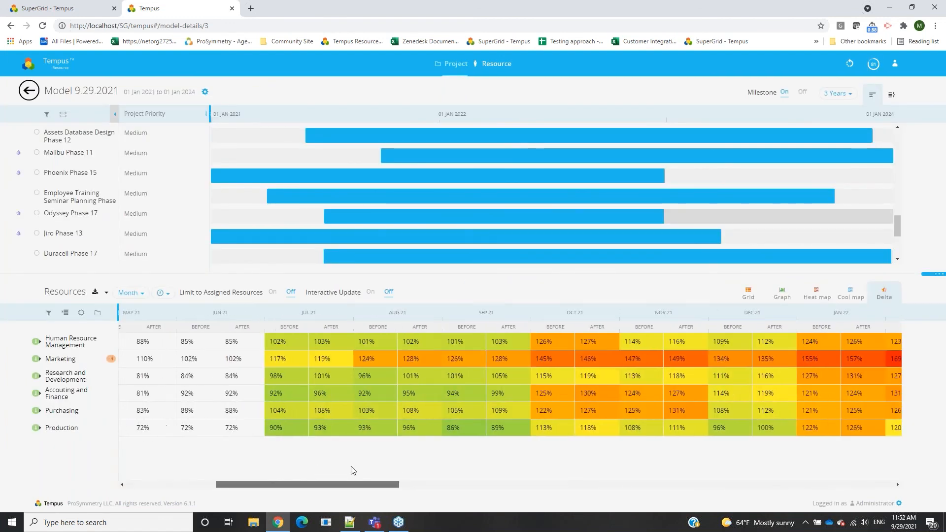
- Expand the Marketing group to examine its resources' before and after utilization from July 2021 onward, and collapse it again
left_click(54, 359)
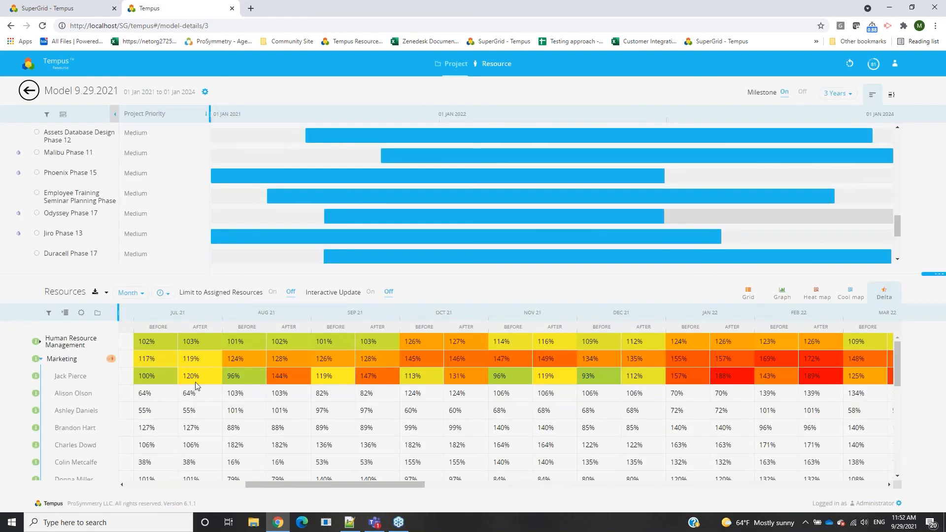
scroll(275, 389, "down", 10)
scroll(275, 393, "up", 10)
left_click_drag(268, 484, 241, 485)
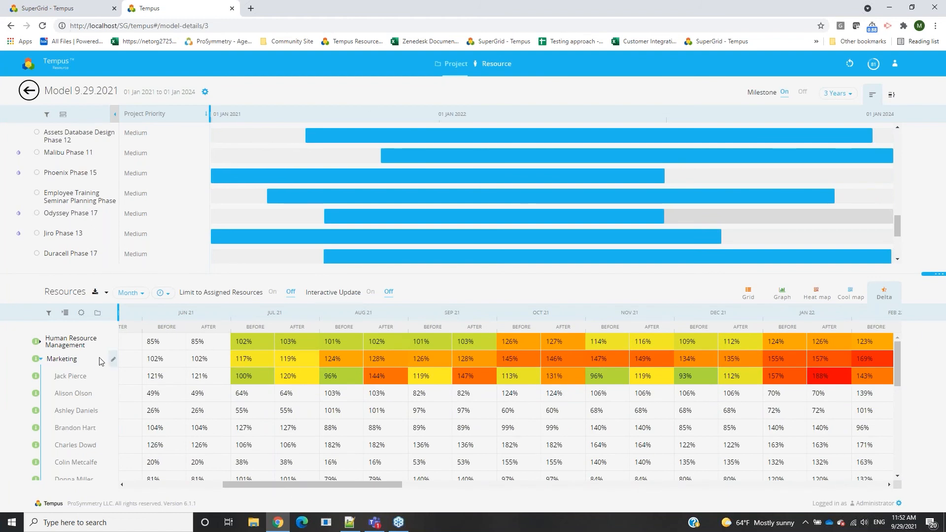
left_click(84, 362)
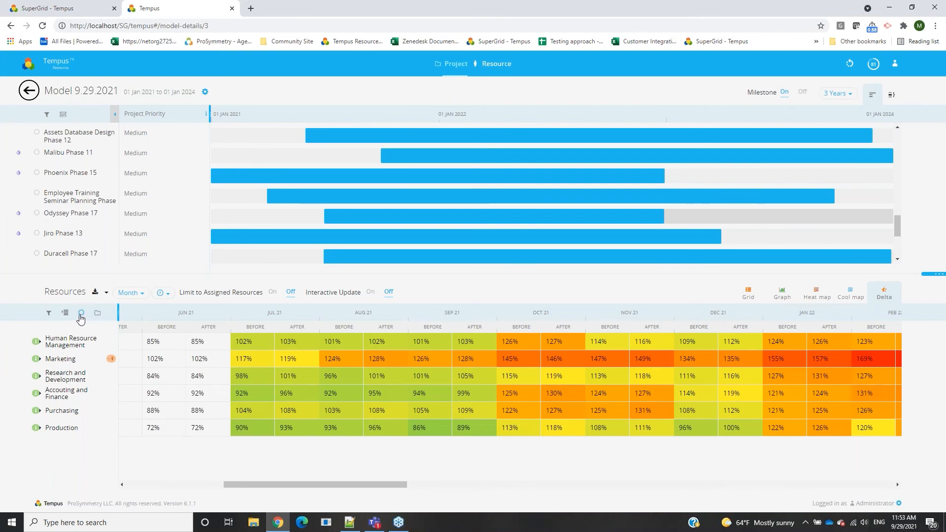
- Limit the resource delta to changed rows and review the groups' differences from September 2021 onward
left_click(82, 318)
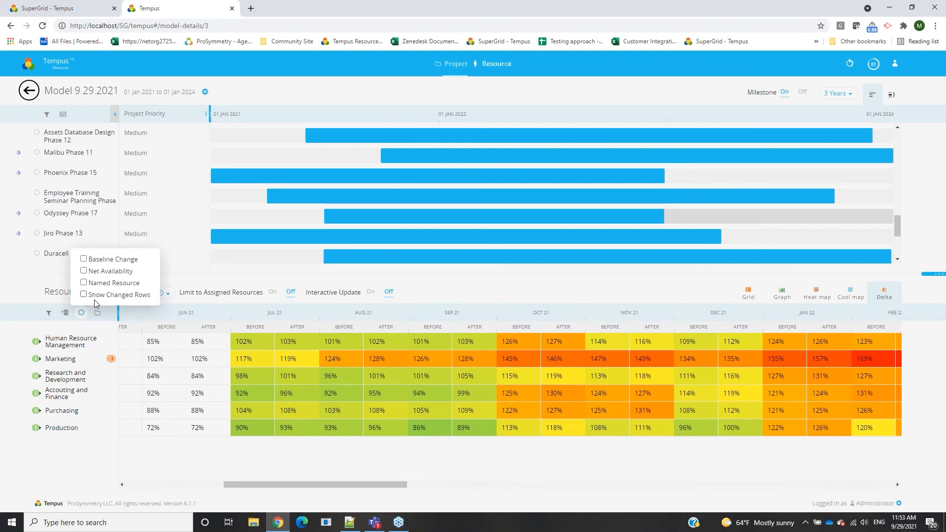
left_click(118, 296)
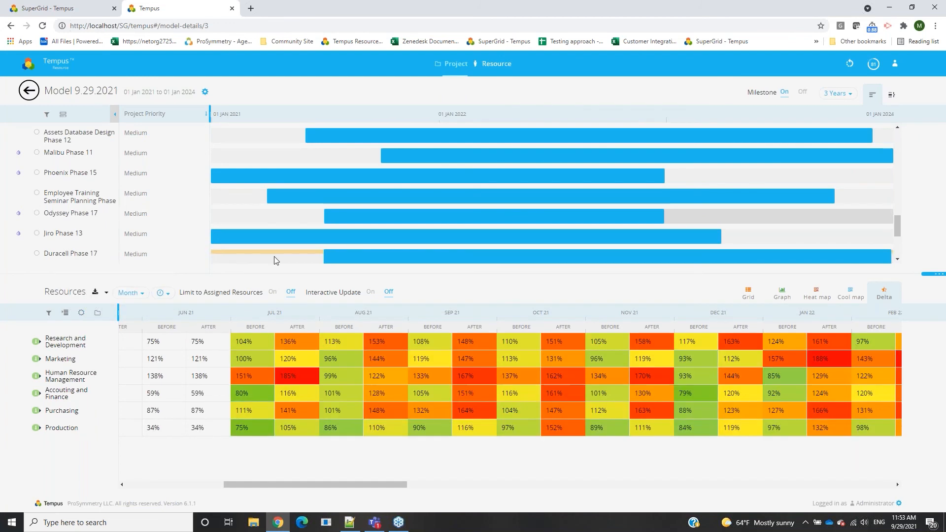
left_click_drag(280, 480, 340, 474)
- Shift Phoenix Phase 15 about six and a half months later, keeping its duration
mouse_move(400, 176)
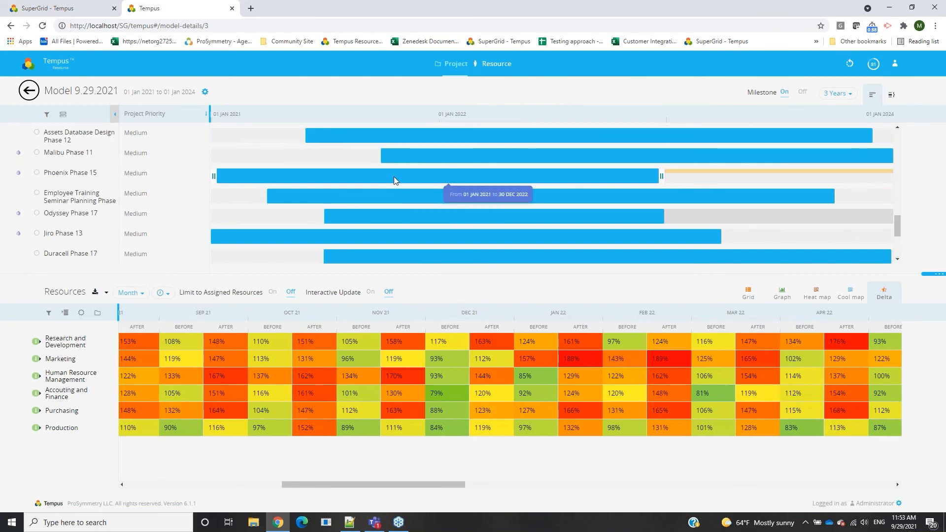
left_click_drag(374, 173, 496, 185)
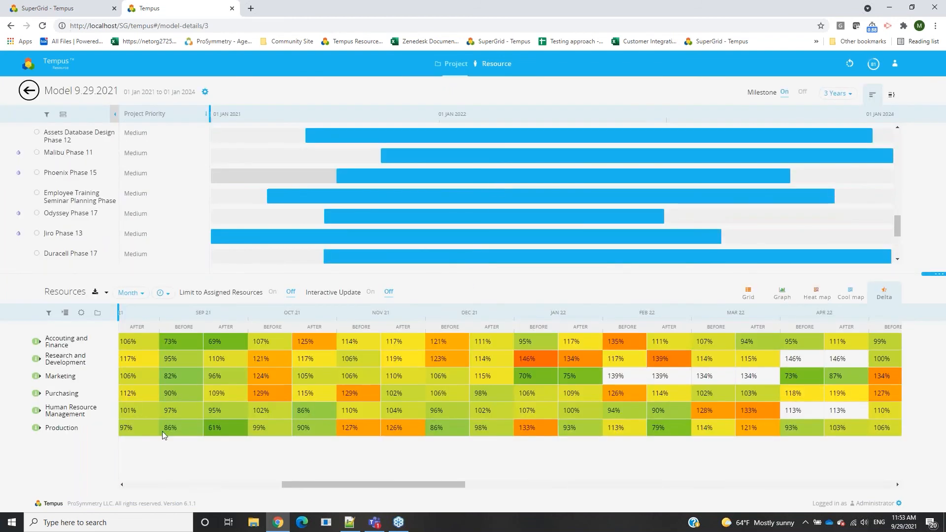
- Examine the changed resources under Accounting and Finance, Marketing and Purchasing in the delta from February 2021 onward
left_click_drag(318, 488, 213, 484)
left_click(74, 344)
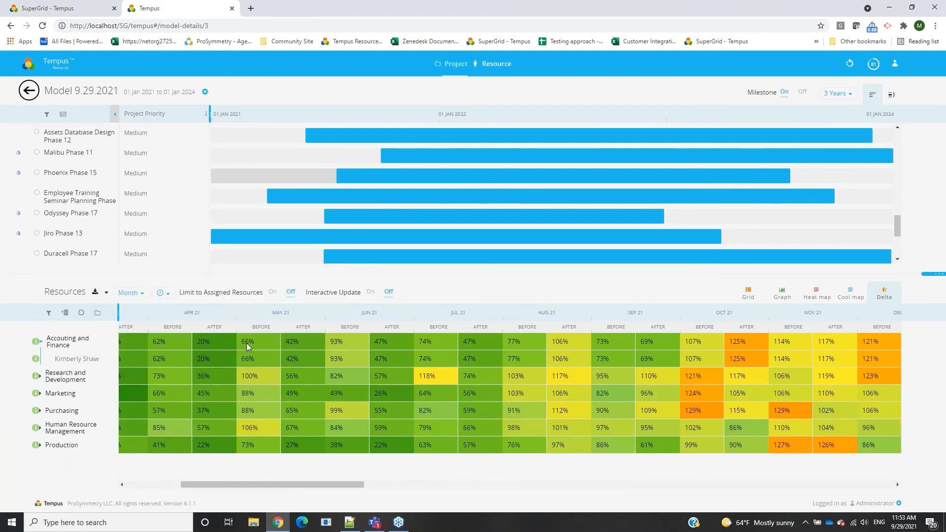
mouse_move(247, 347)
left_click_drag(329, 483, 291, 490)
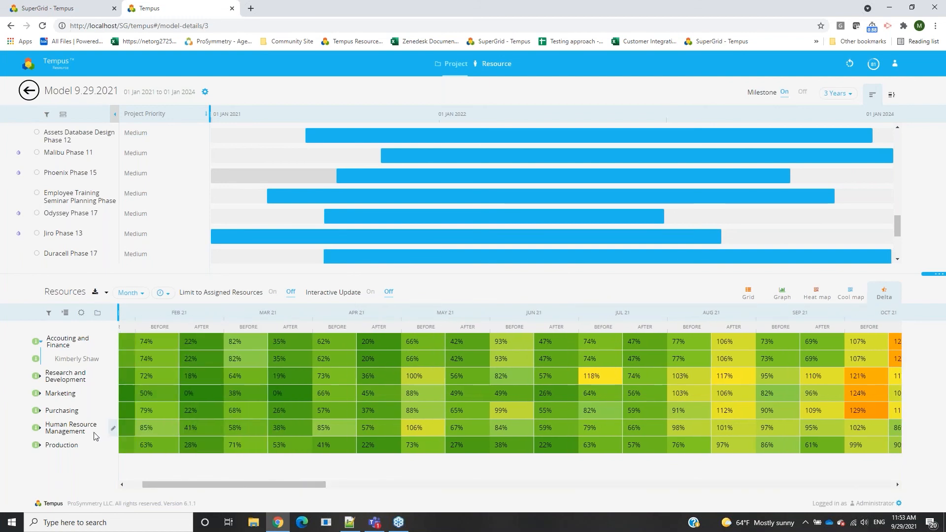
left_click(67, 394)
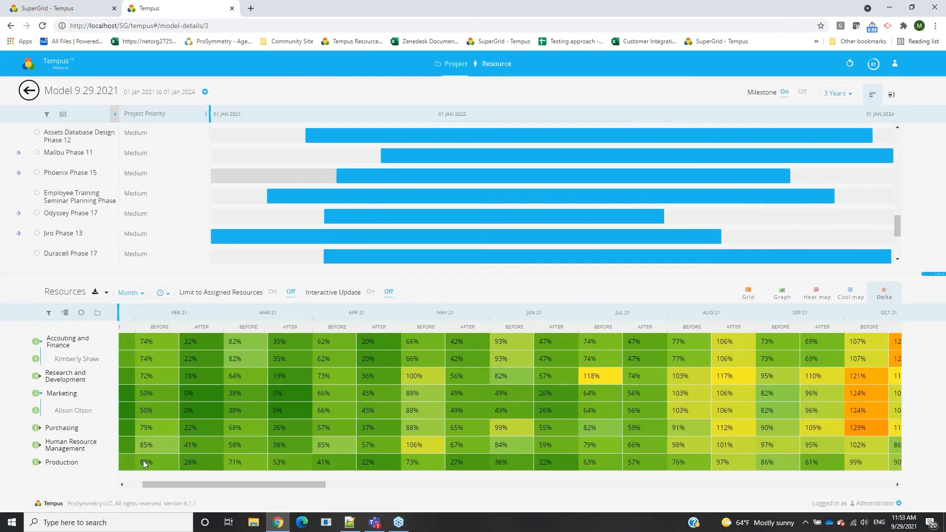
left_click(74, 395)
left_click(68, 413)
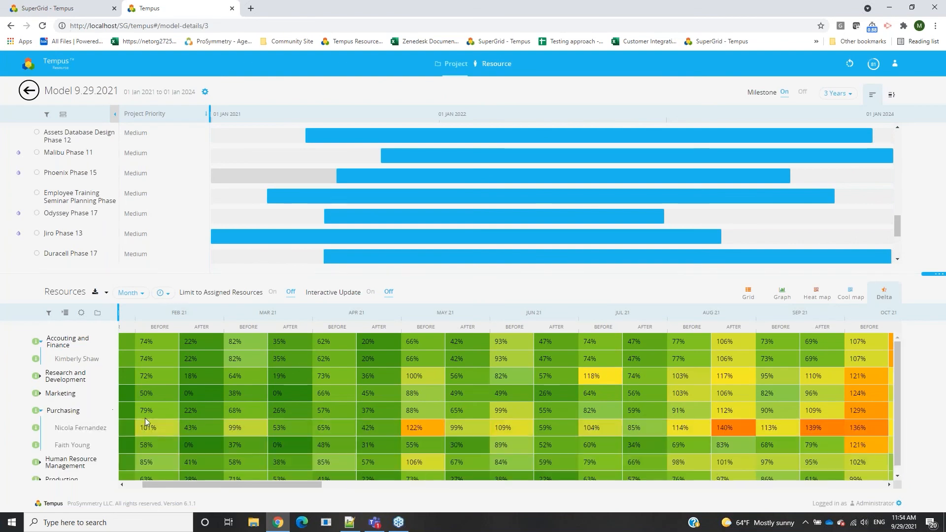
left_click(77, 412)
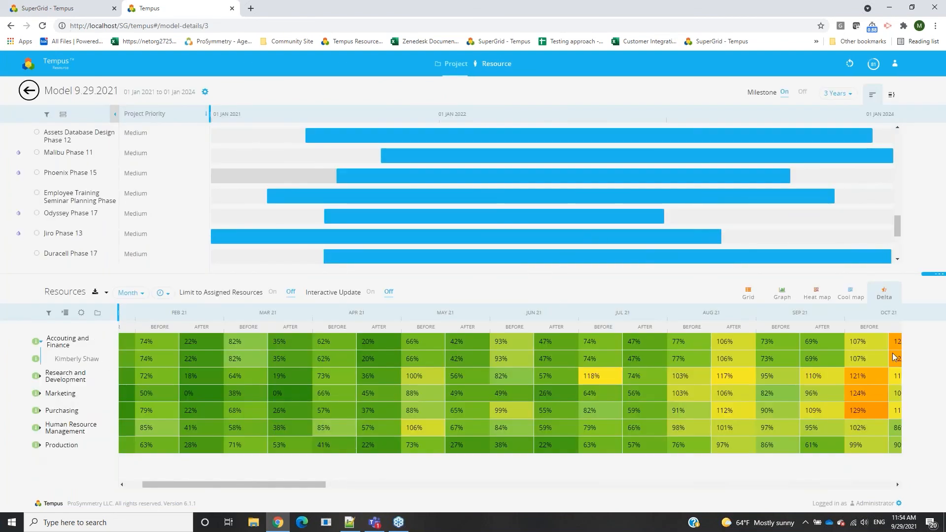
- Switch the model's upper pane from the project timeline to the monthly resource allocations
mouse_move(692, 198)
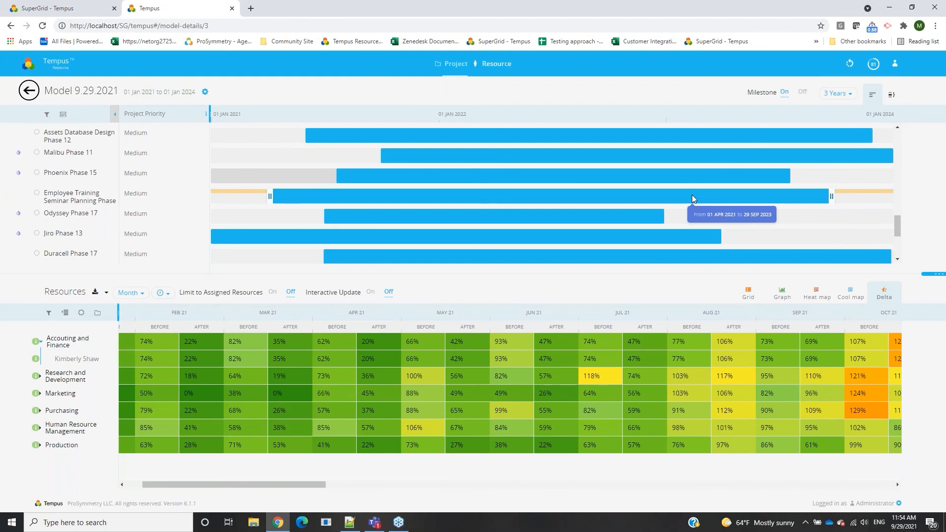
left_click(496, 66)
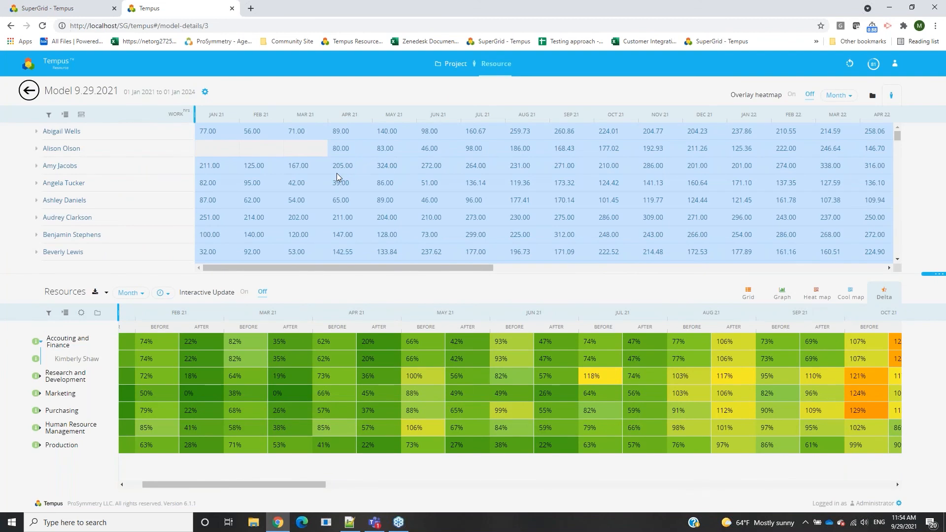
- Examine the first listed resource's task hours on Indigo Phase 8 and compare the project-based and resource-based monthly allocations
left_click(65, 132)
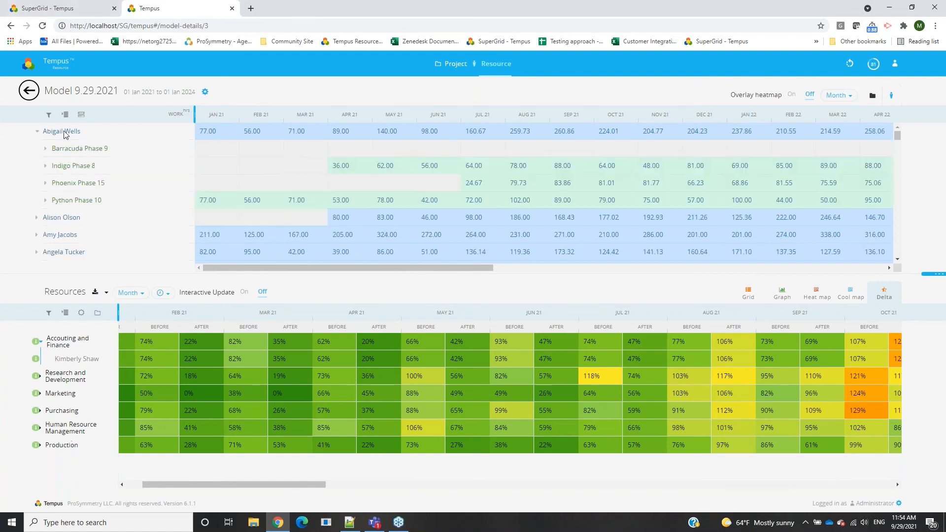
left_click(82, 164)
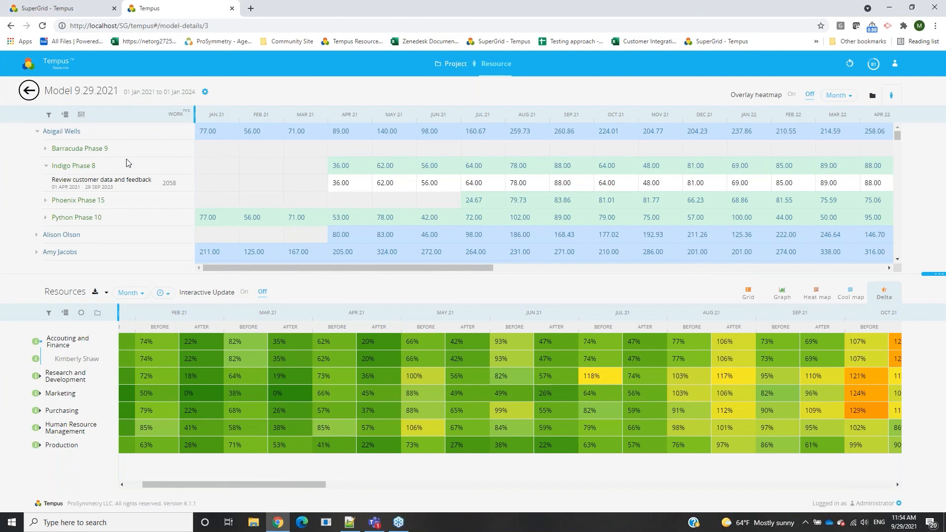
left_click(874, 97)
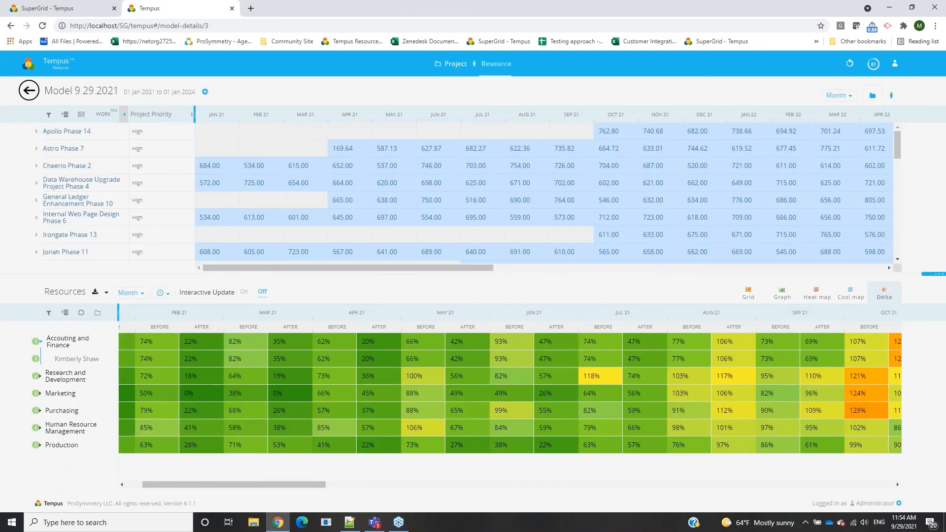
left_click(892, 96)
- Overlay the heatmap on the monthly resource allocations and review the colouring through September 2022
left_click(791, 95)
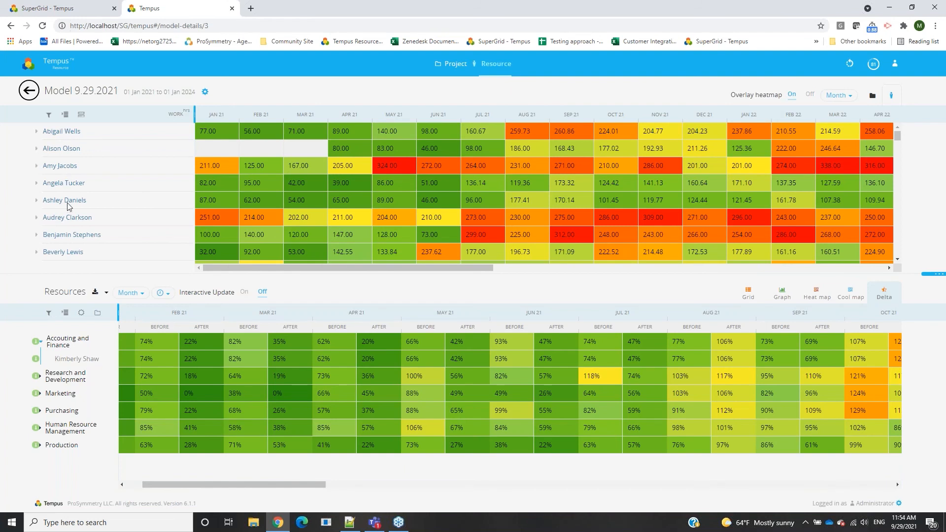
left_click(873, 95)
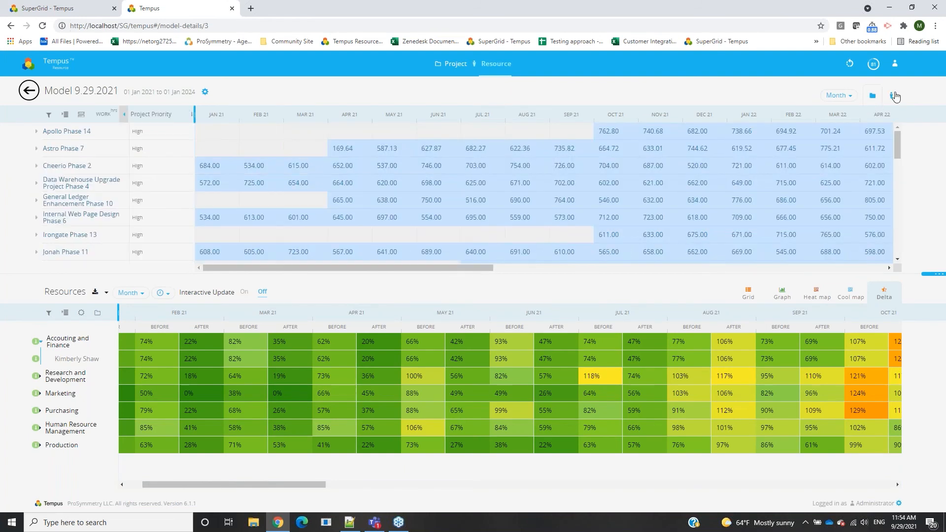
left_click(893, 95)
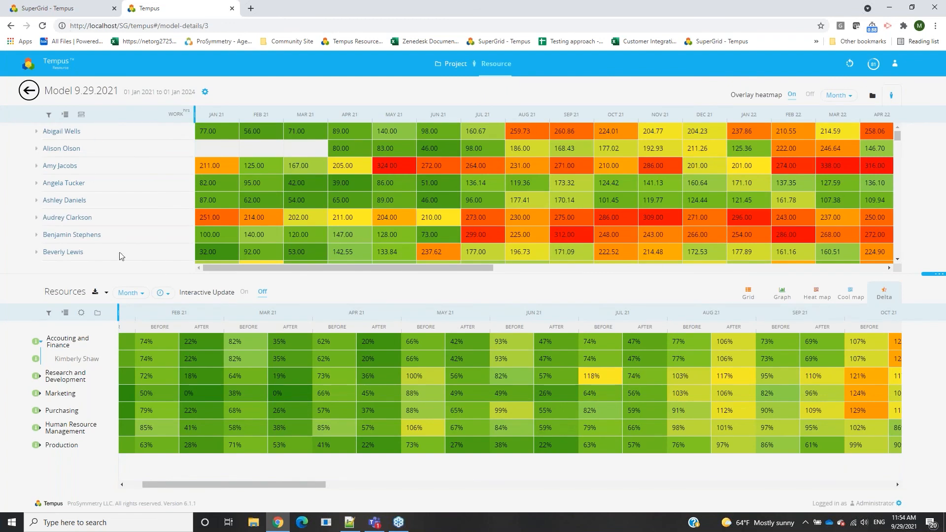
left_click_drag(261, 267, 361, 286)
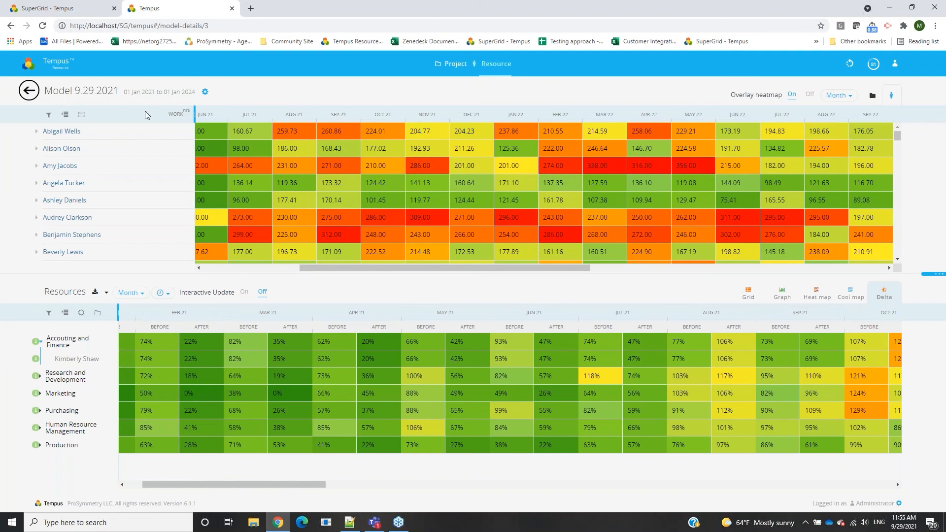
- Set the first listed resource's July 2021 hours on the Indigo Phase 8 task Review customer data and feedback to 0
left_click(74, 134)
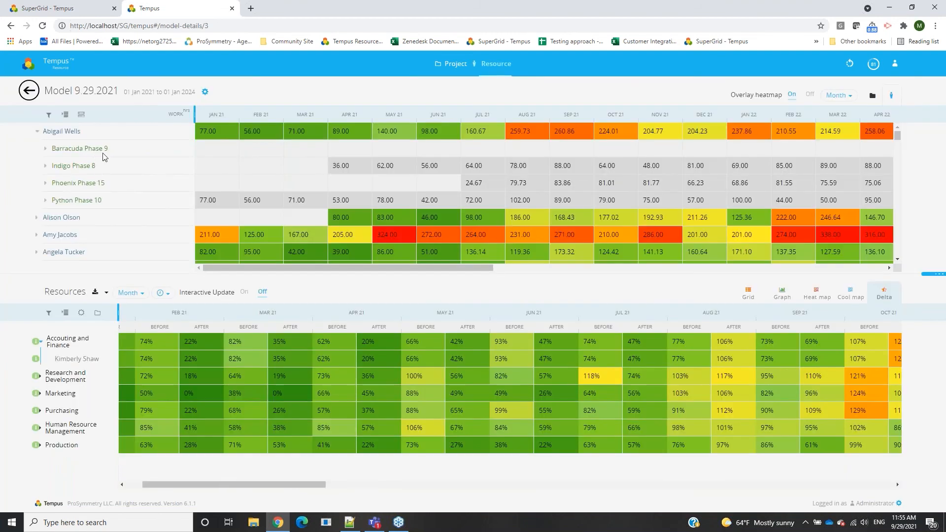
left_click(89, 168)
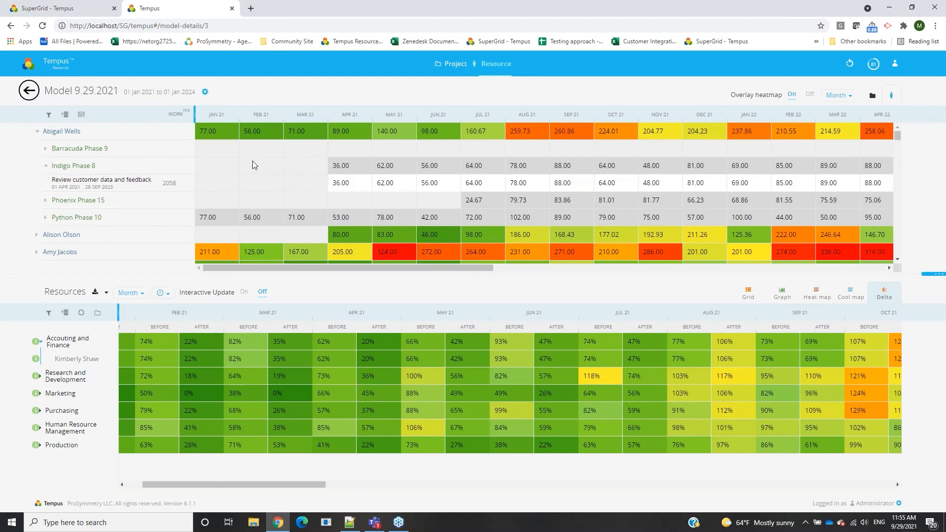
left_click(354, 183)
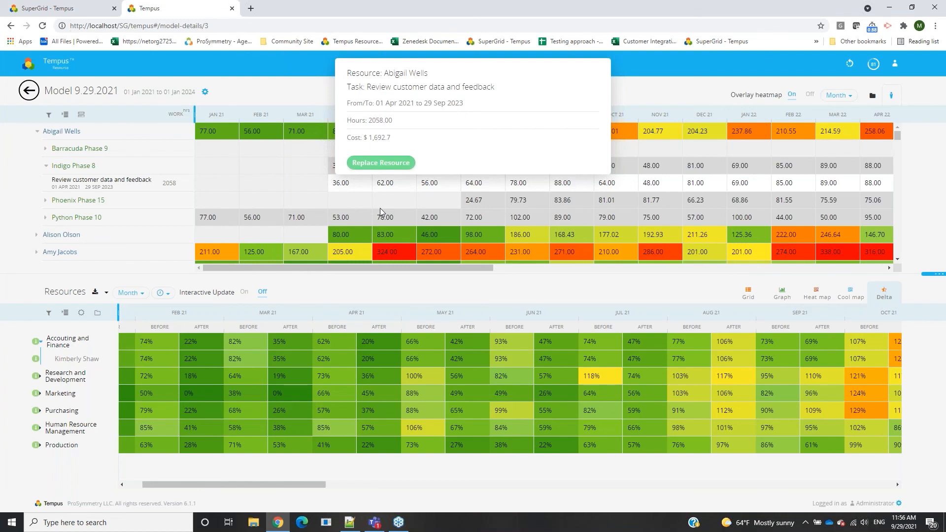
left_click(300, 188)
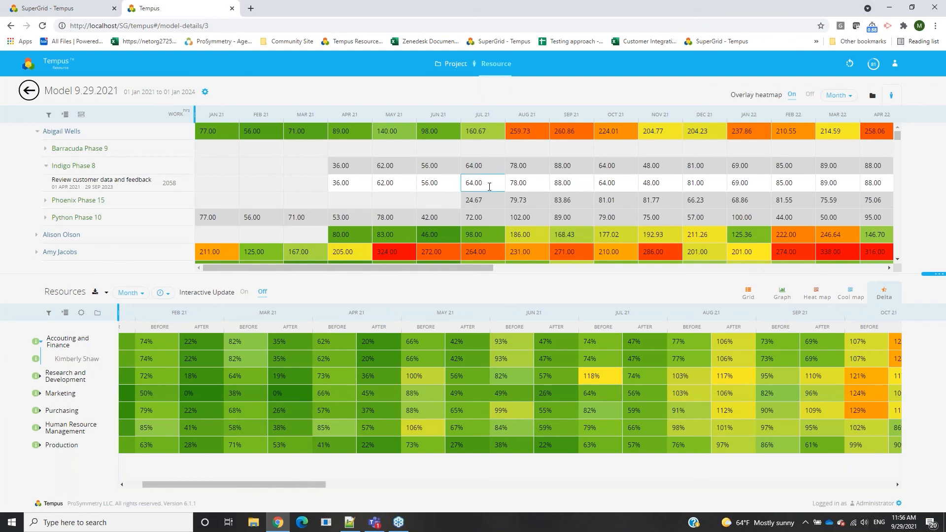
key("BackSpace")
key("BackSpace")
key("BackSpace")
key("BackSpace")
key("BackSpace")
type("0")
key("Return")
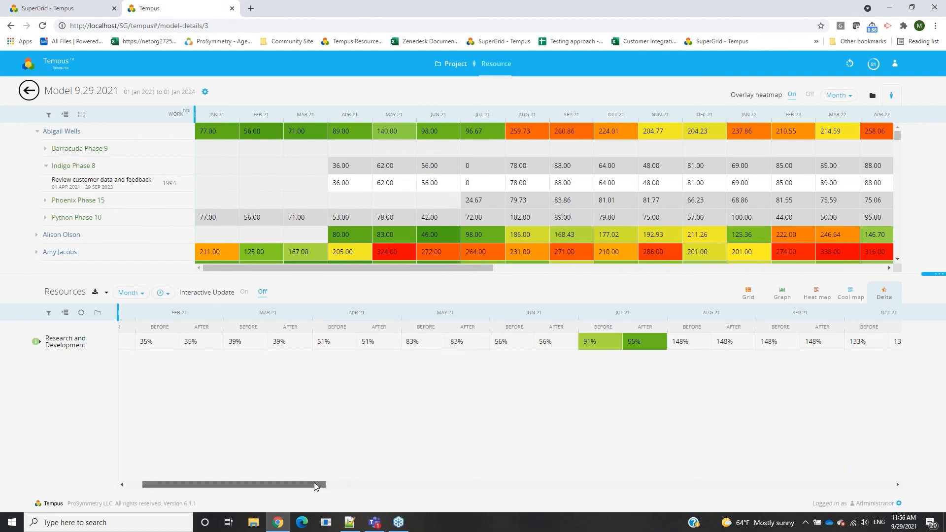
left_click_drag(315, 483, 356, 481)
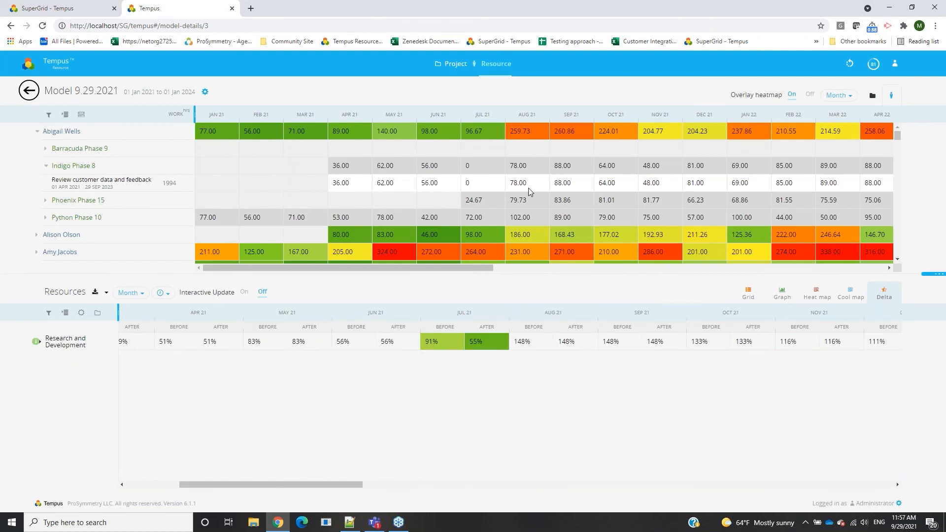
- Start replacing the resource on Review customer data and feedback and review the Research and Development candidates' monthly utilization
mouse_move(526, 188)
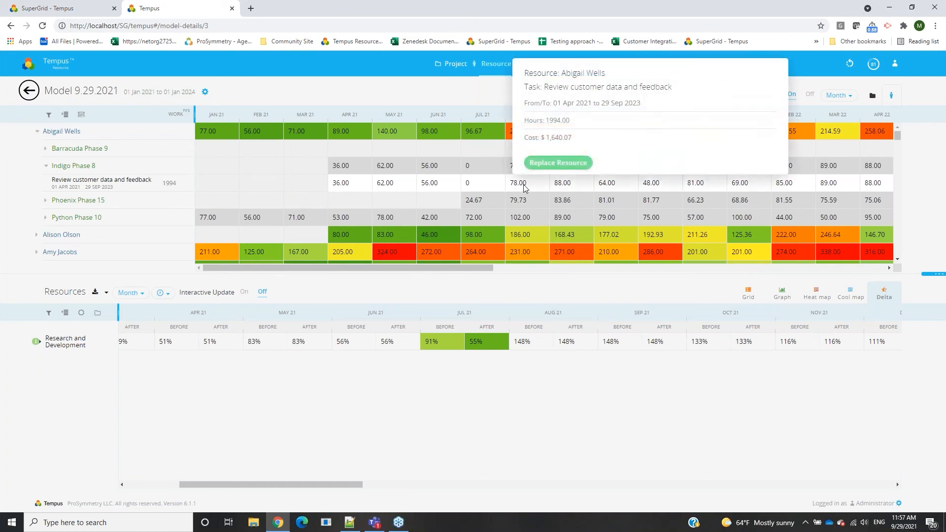
left_click(540, 164)
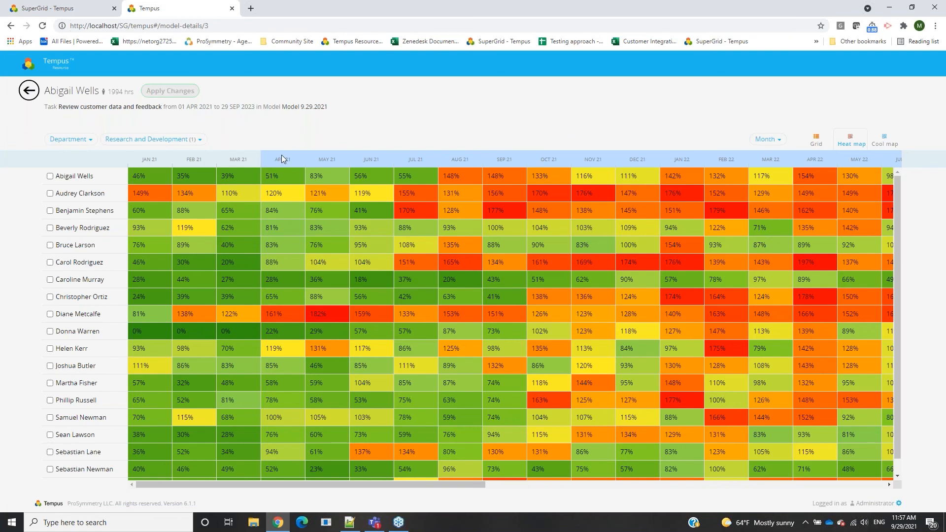
scroll(515, 310, "down", 1)
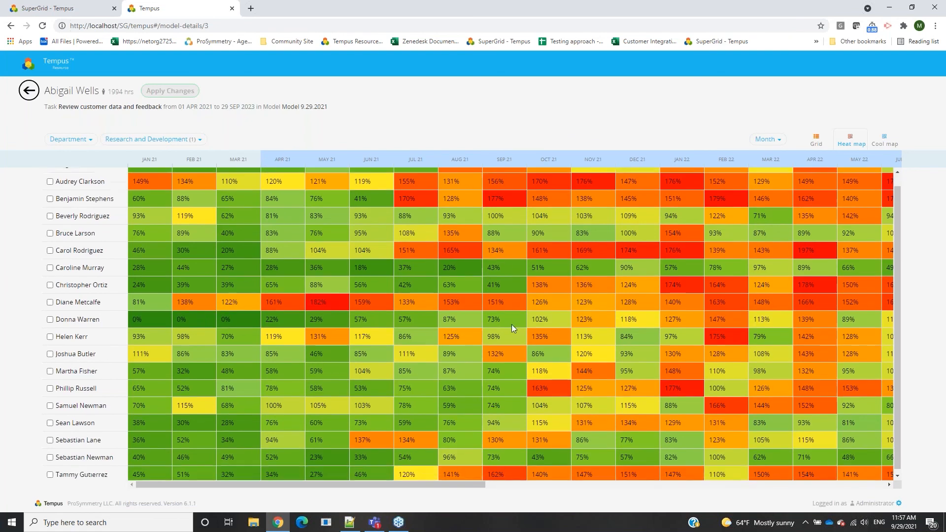
scroll(481, 389, "up", 1)
left_click_drag(407, 484, 458, 489)
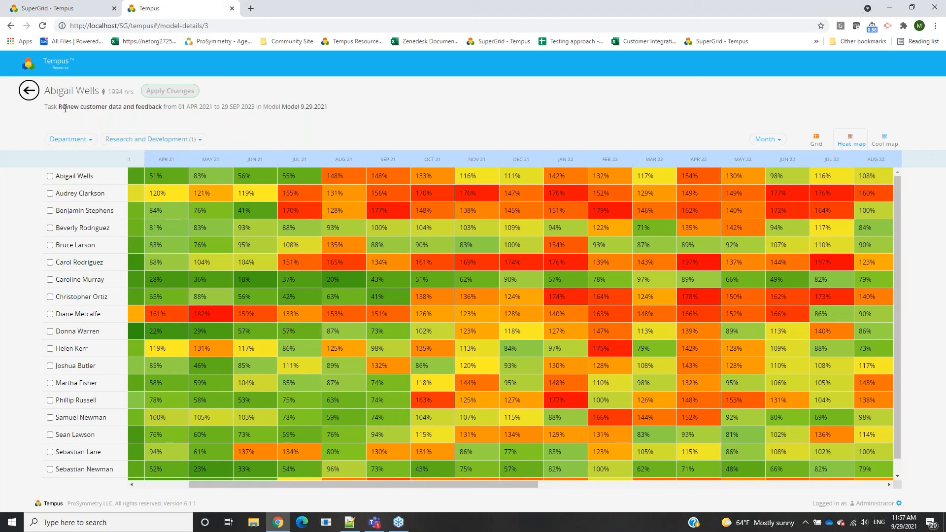
- Inspect the resource attributes and department choices available for filtering the replacement candidates
left_click(73, 140)
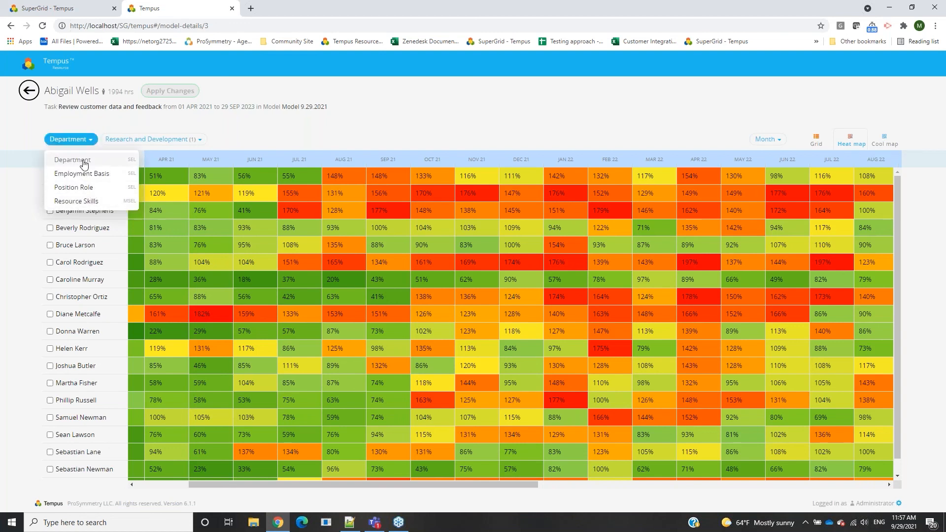
left_click(141, 139)
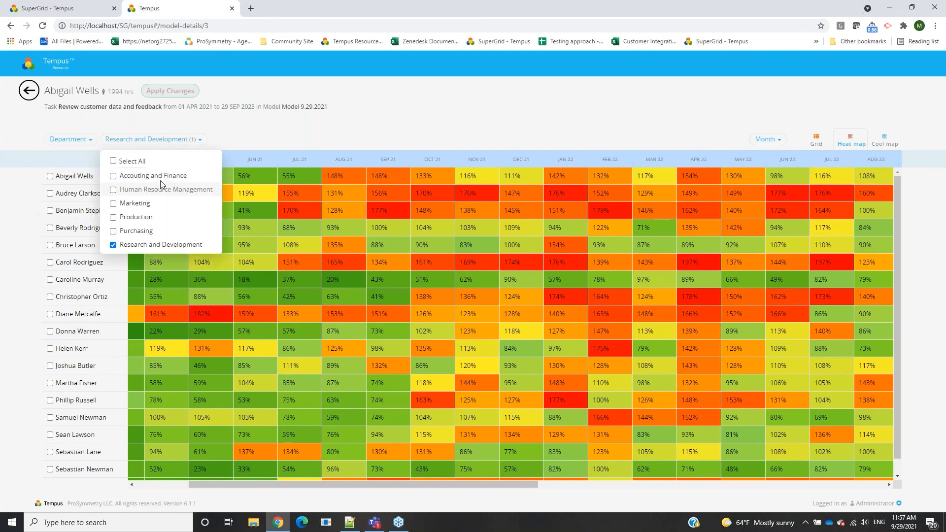
left_click(287, 137)
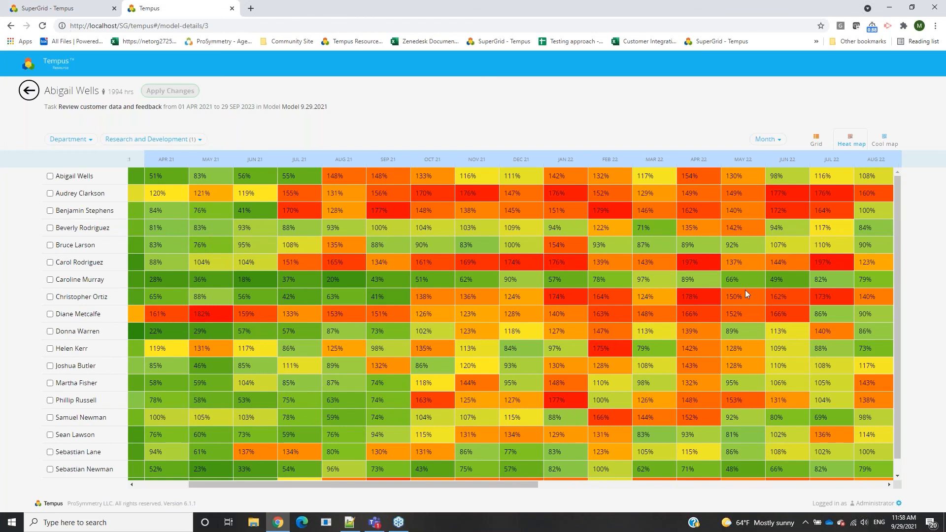
left_click_drag(498, 485, 402, 494)
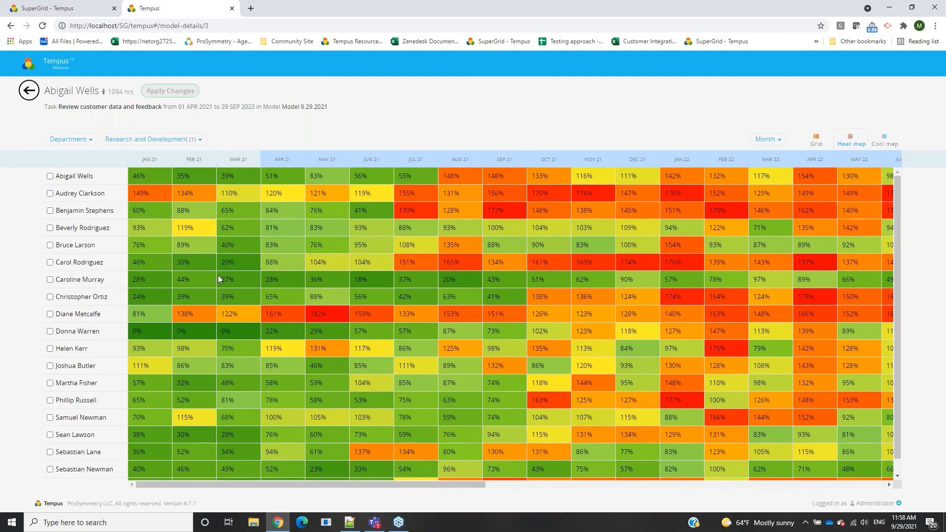
- Split the task's 1994 hours equally between its current resource and the lightly loaded candidate in the seventh row
left_click(50, 279)
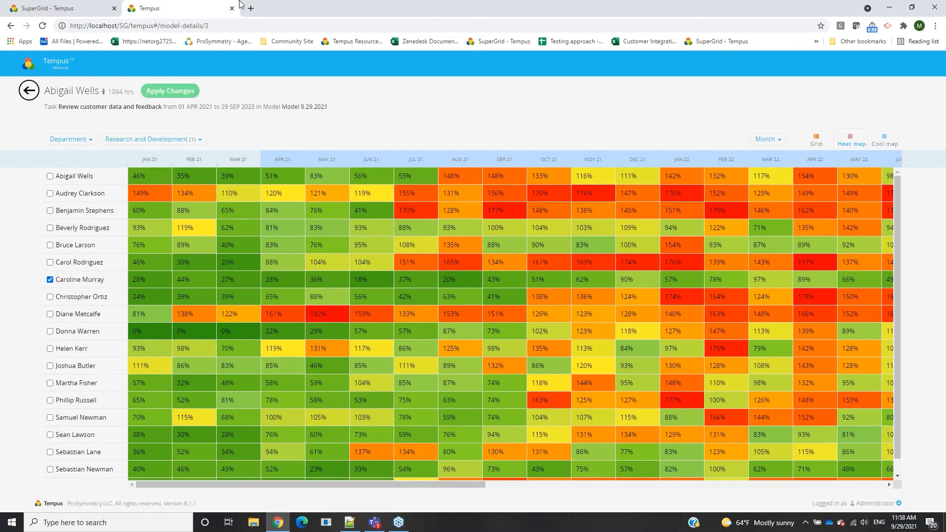
left_click(166, 91)
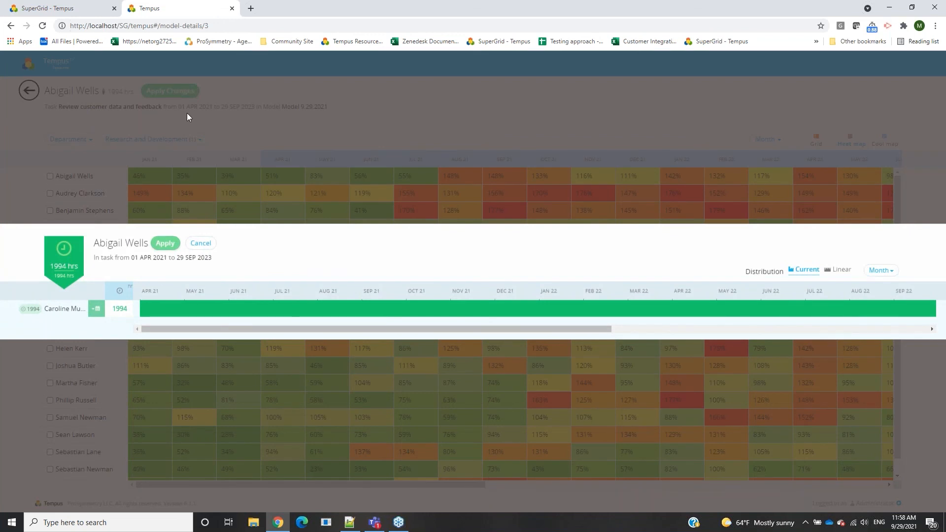
left_click(199, 240)
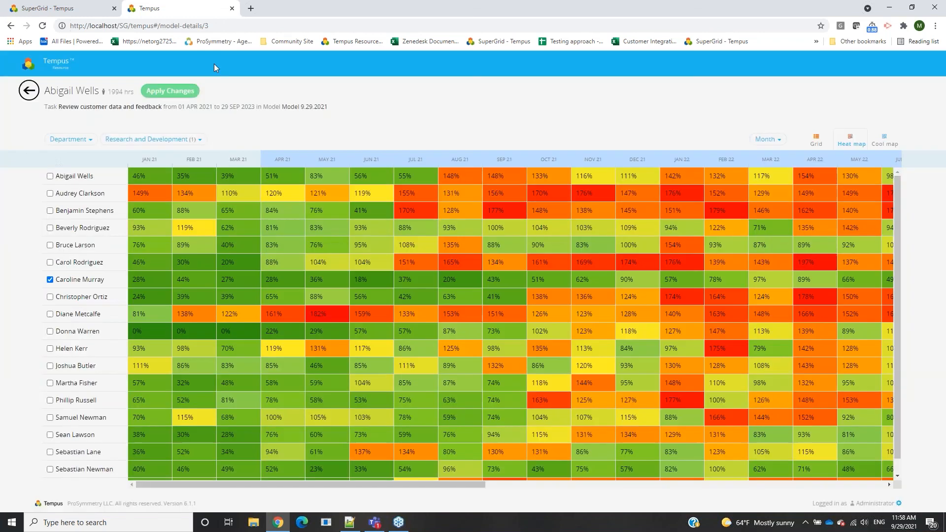
left_click(49, 176)
left_click(170, 91)
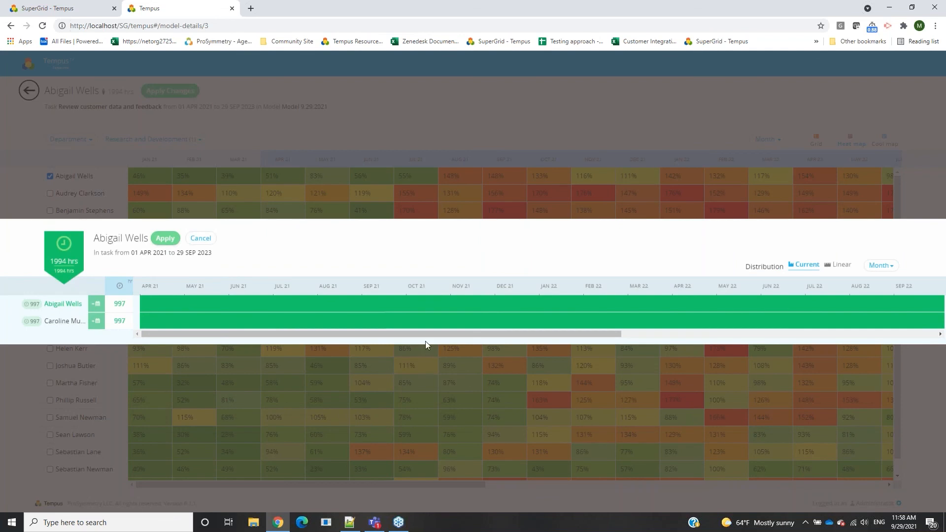
- End the current resource's assignment on 7 Sep 2022 and start the replacement's directly after it, on 8 Sep 2022
left_click_drag(460, 335, 863, 338)
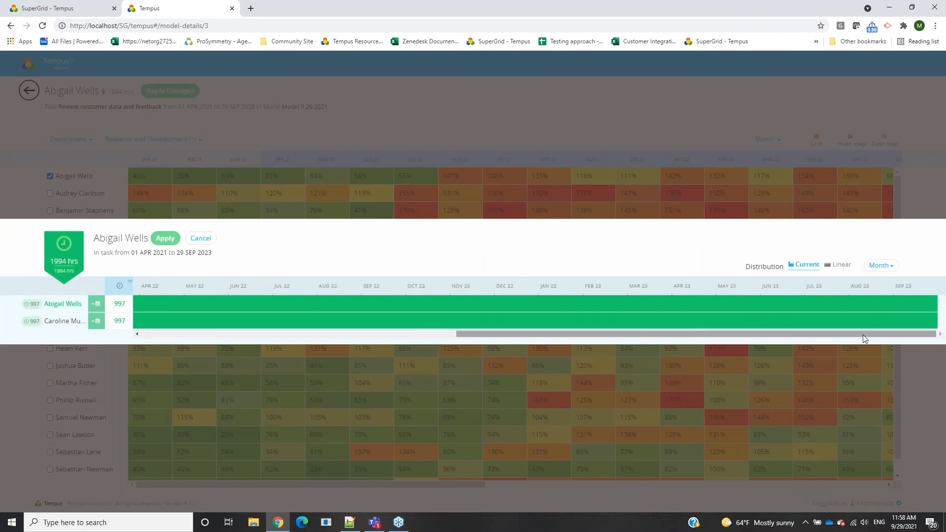
left_click_drag(936, 305, 397, 310)
left_click_drag(480, 336, 504, 321)
left_click_drag(670, 357, 908, 350)
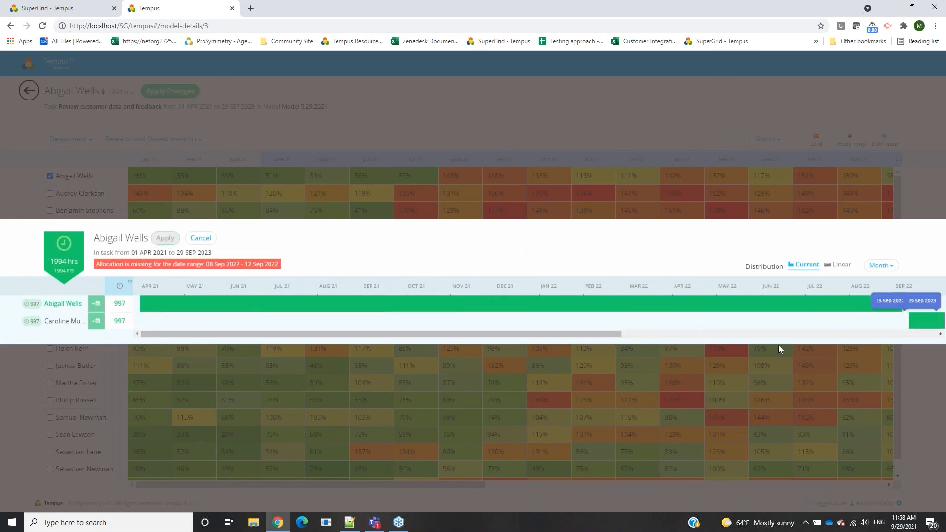
left_click_drag(554, 335, 595, 329)
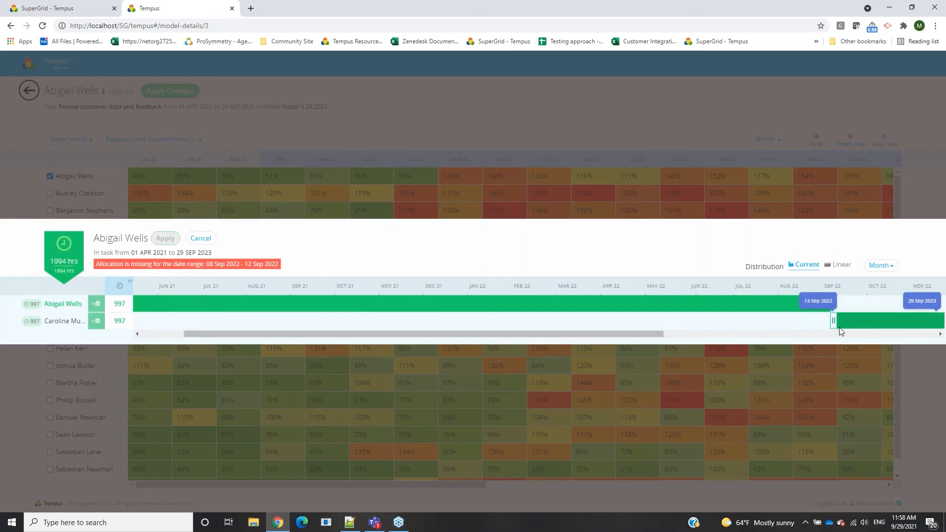
left_click_drag(834, 321, 827, 323)
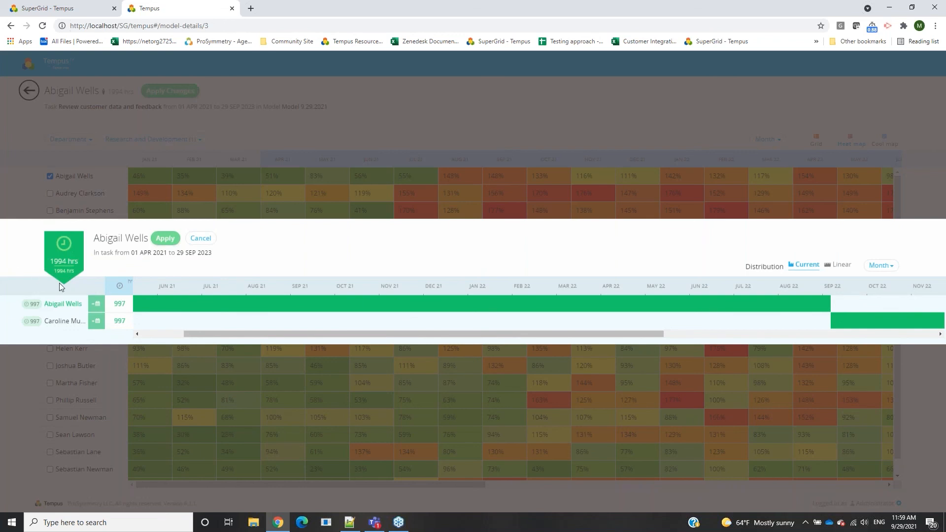
- Try starting the replacement's assignment on 28 Sep 2022, and move the start back to directly follow the current resource's interval
left_click_drag(212, 334, 154, 330)
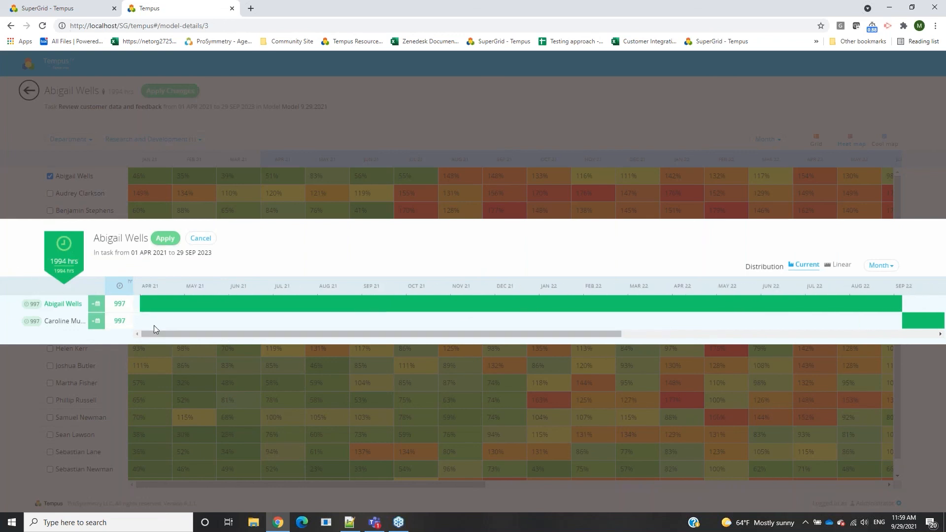
left_click_drag(186, 335, 311, 350)
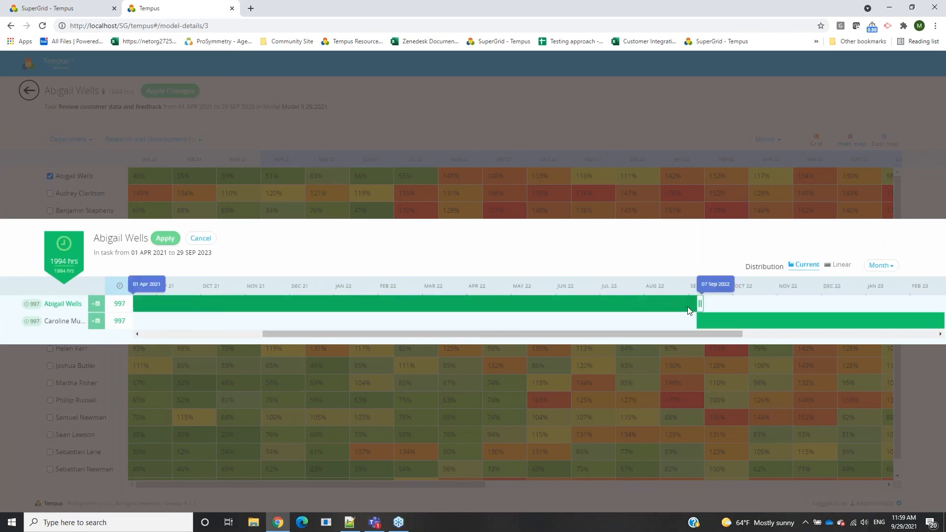
left_click_drag(695, 327, 727, 327)
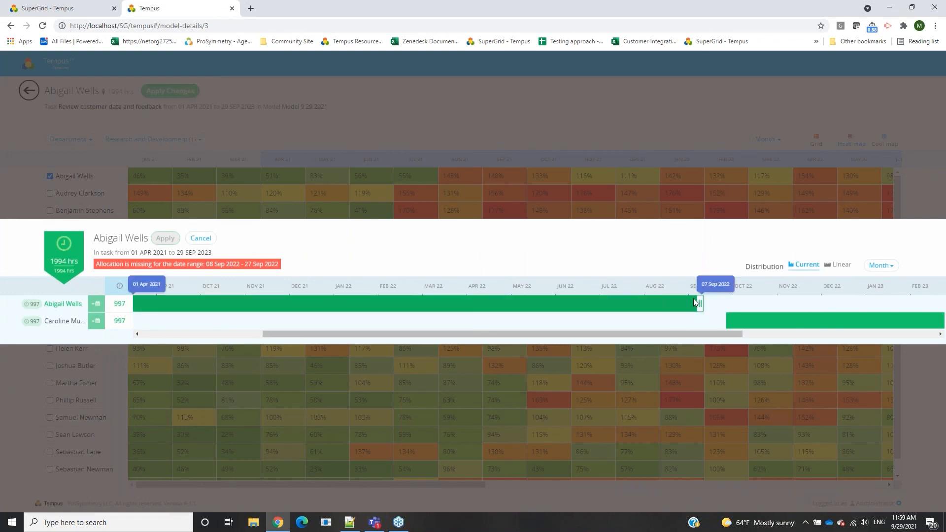
left_click_drag(726, 322, 698, 326)
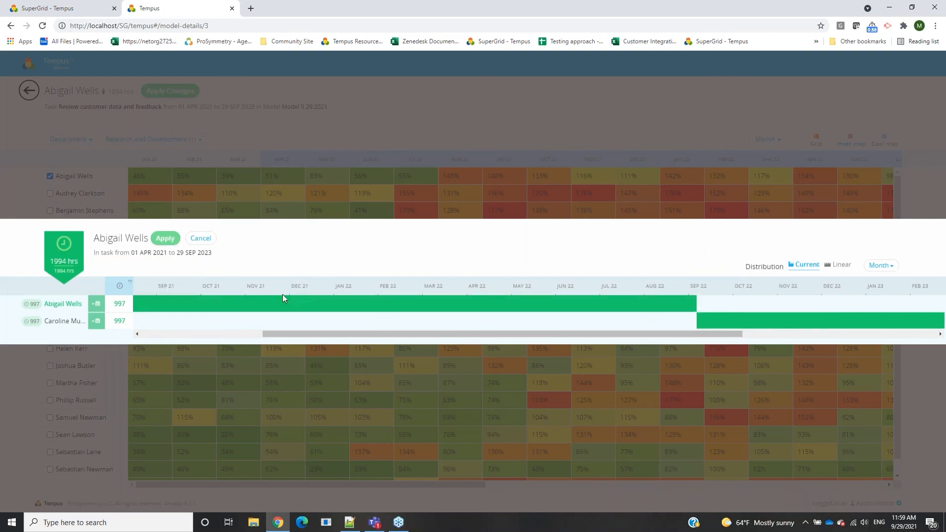
- Add a second assignment interval for the replacement resource, running from 1 Apr 2021 to 13 Dec 2021
left_click(96, 322)
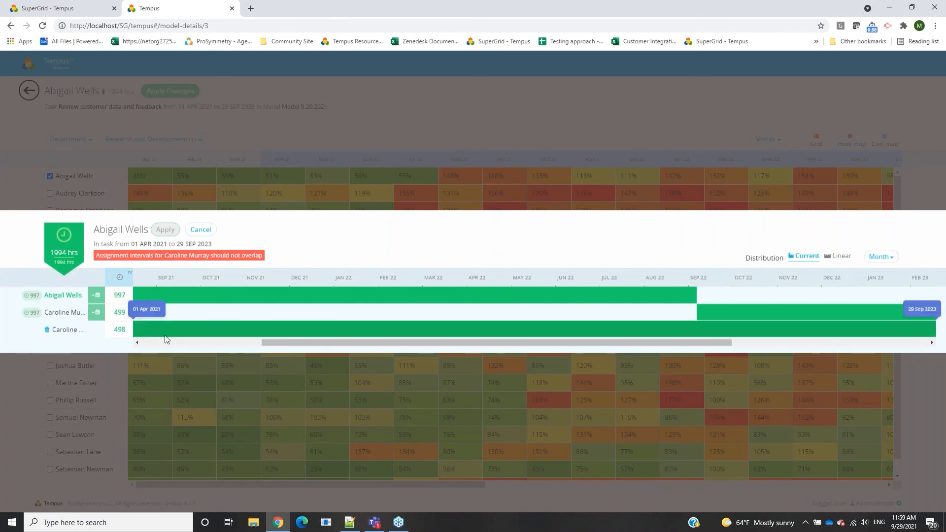
left_click_drag(335, 343, 193, 352)
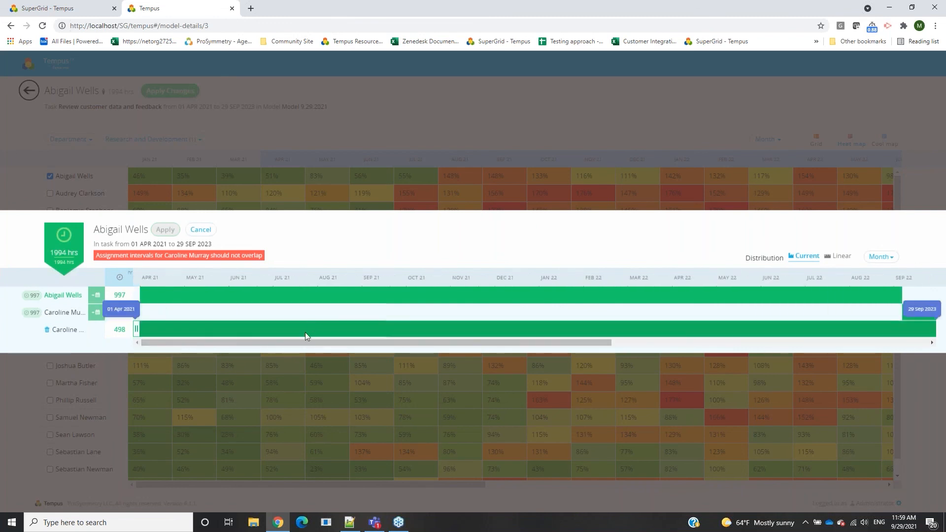
left_click_drag(359, 340, 871, 345)
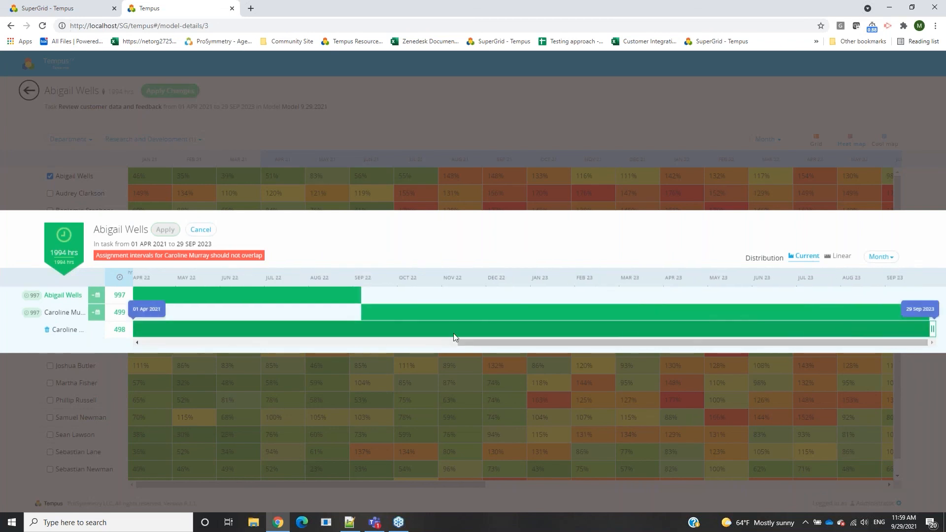
left_click_drag(932, 329, 180, 338)
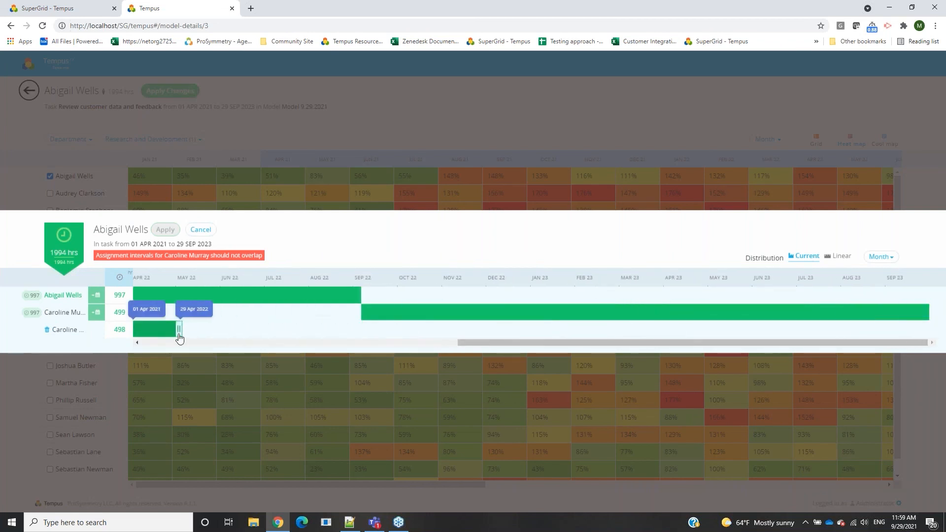
left_click_drag(465, 342, 255, 349)
left_click_drag(541, 329, 338, 332)
- Shift the current resource's interval to 13 Dec 2021–19 May 2023, start the replacement's final interval directly after it, and apply the replacement
left_click_drag(381, 297, 544, 296)
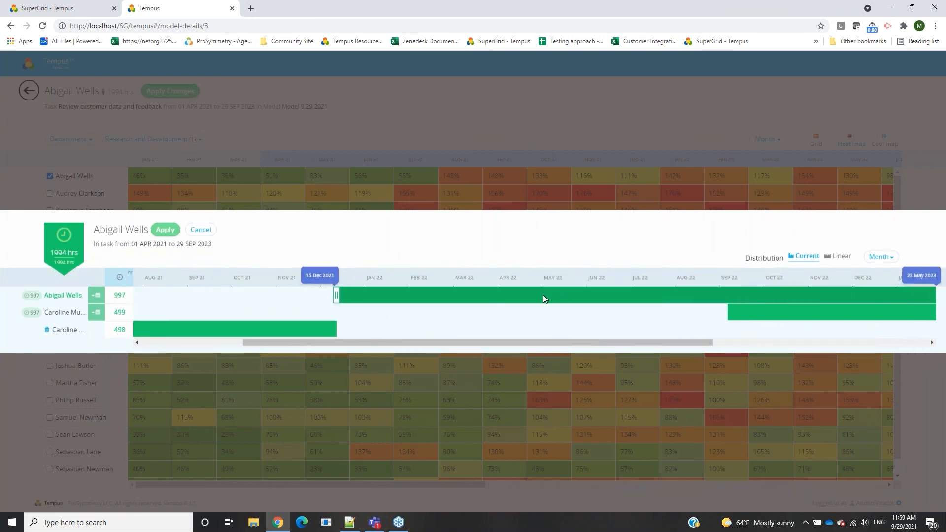
left_click(432, 301)
left_click_drag(438, 340, 715, 344)
mouse_move(365, 309)
left_click_drag(359, 314, 728, 319)
left_click_drag(576, 341, 250, 344)
left_click(162, 235)
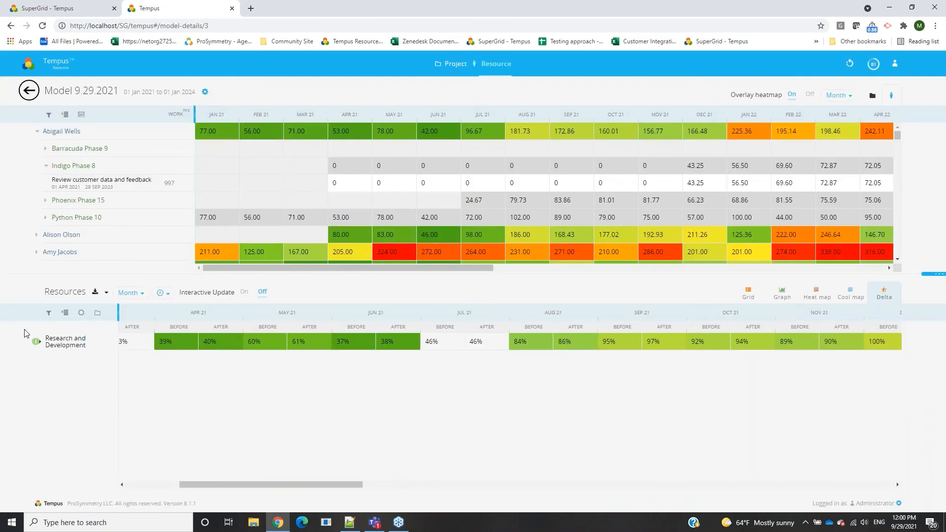
- Expand Research and Development and compare both resources' before and after utilization from October 2021 to May 2022
left_click(39, 342)
left_click_drag(300, 488, 433, 474)
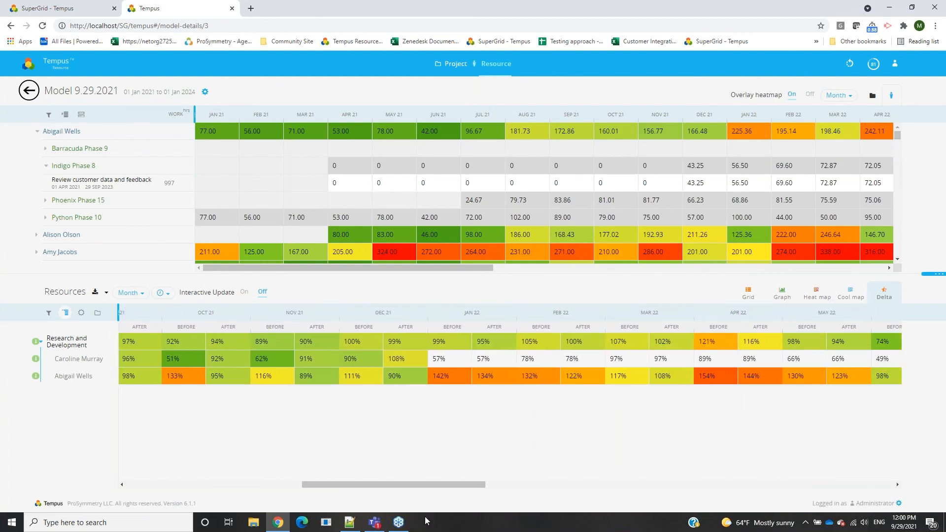
left_click(939, 165)
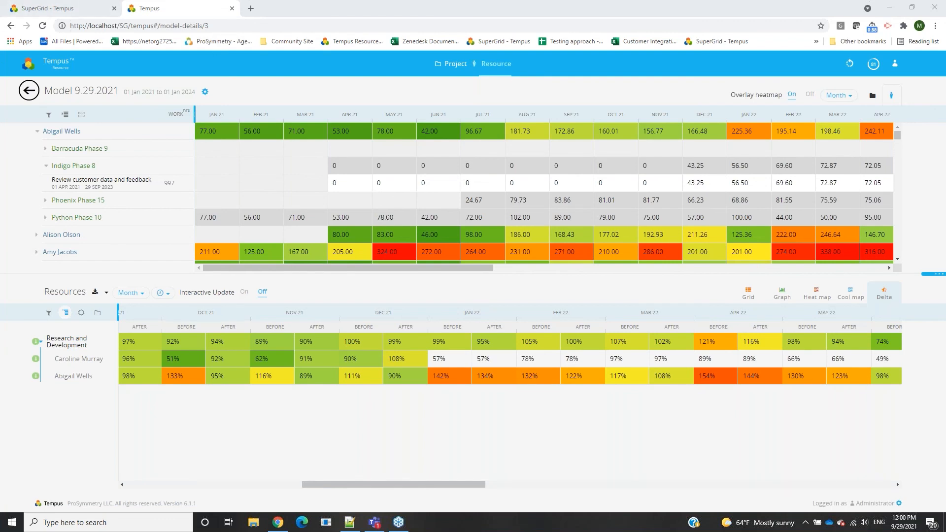
- Return to the model list, resave the settings of Model 9.29.2021 and reopen the model
left_click(28, 89)
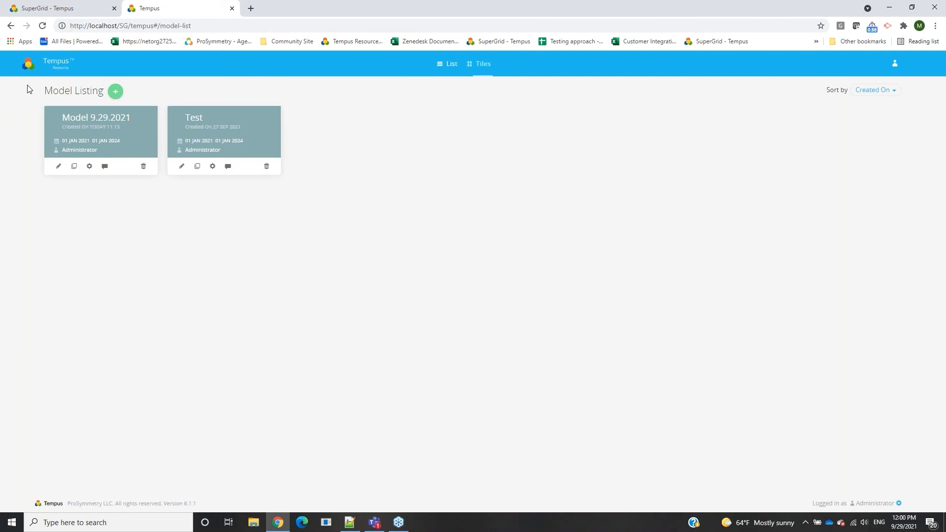
left_click(58, 167)
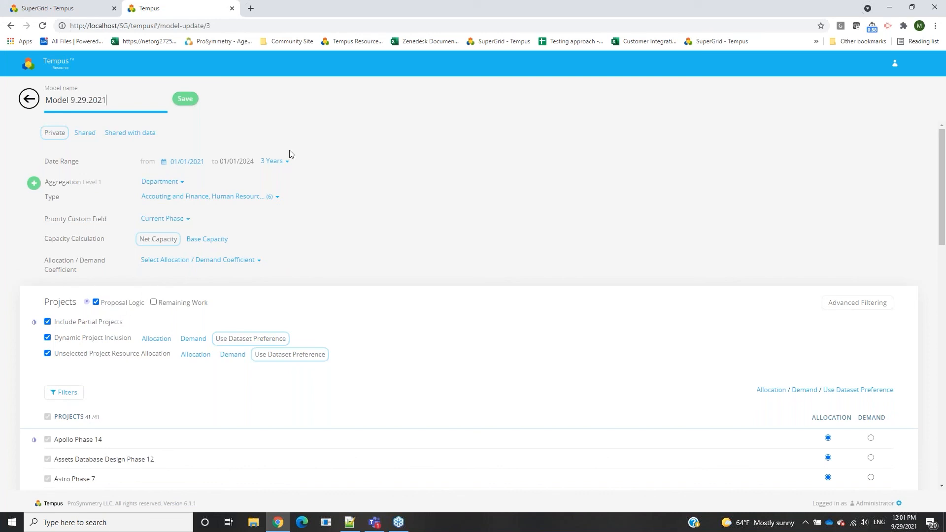
left_click(185, 99)
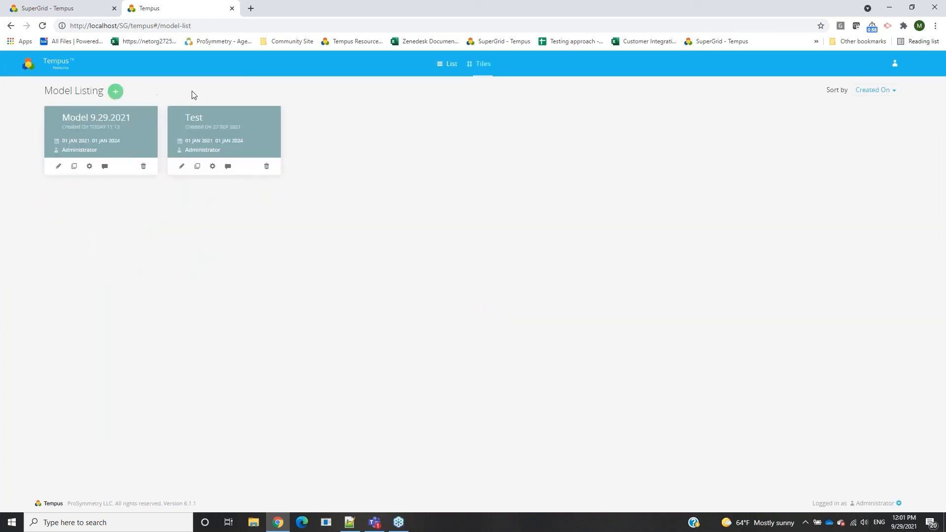
left_click(57, 167)
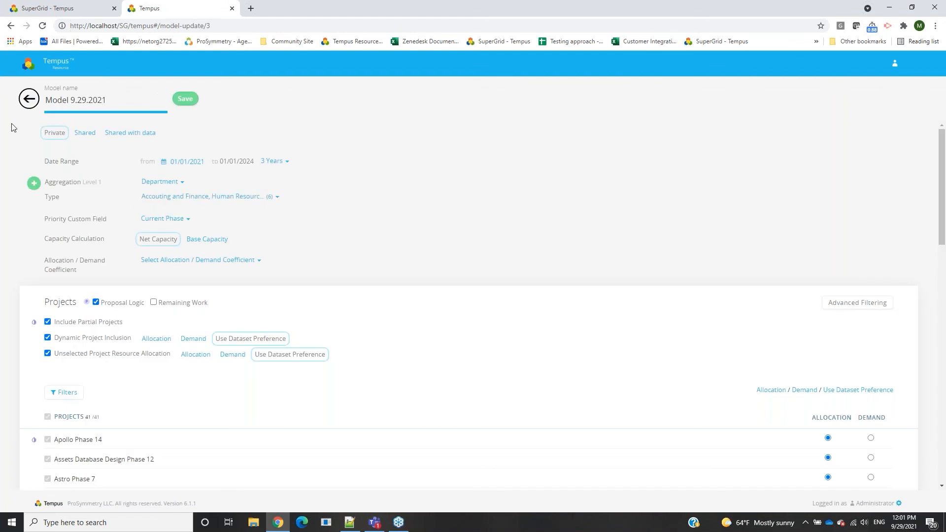
left_click(183, 99)
left_click(110, 124)
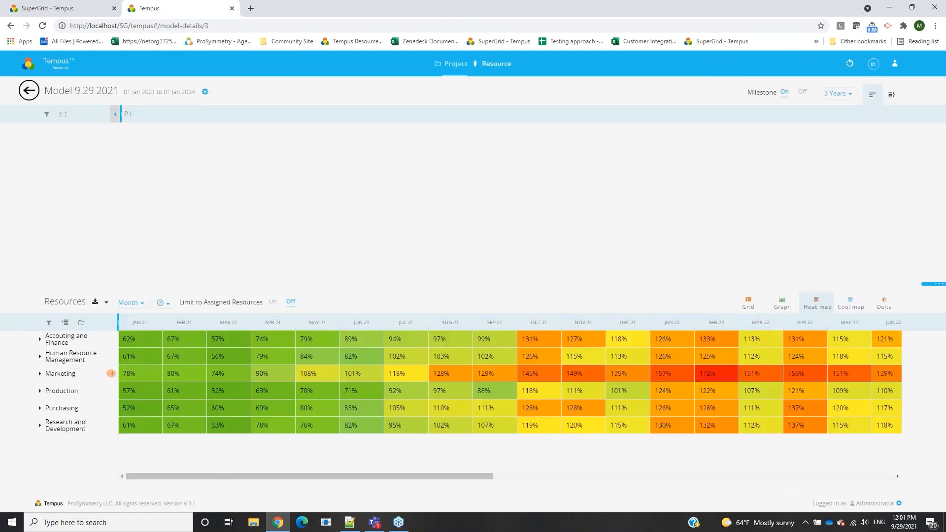
- Revert all changes recorded in the model's history and shift Irongate Phase 13 to start on 1 Jan 2021
left_click(847, 64)
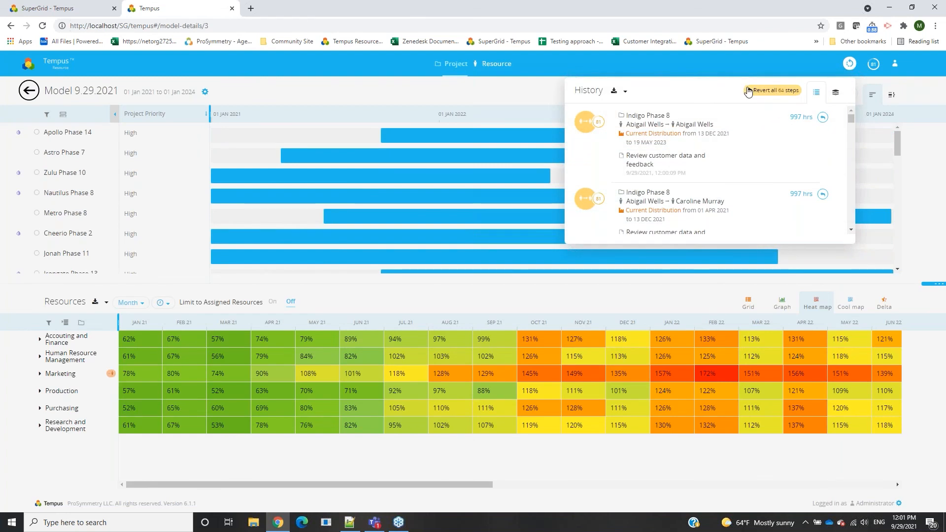
left_click(779, 91)
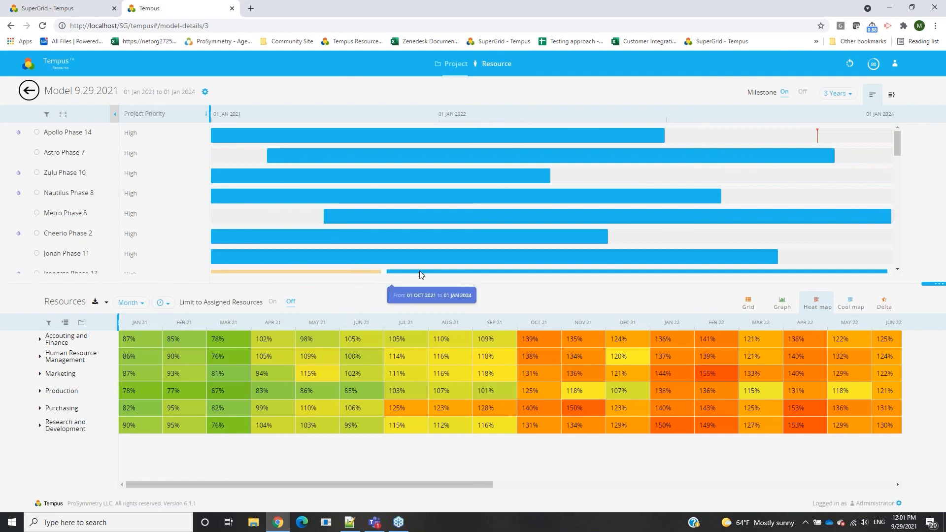
left_click_drag(419, 272, 100, 280)
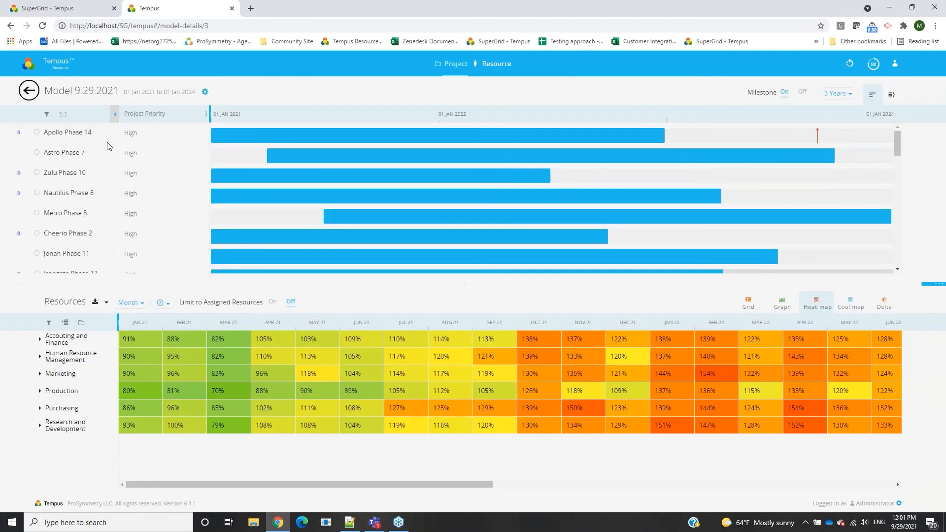
- Toggle the Remaining Work and Proposal Logic options in the settings of Model 9.29.2021 and save them
left_click(29, 90)
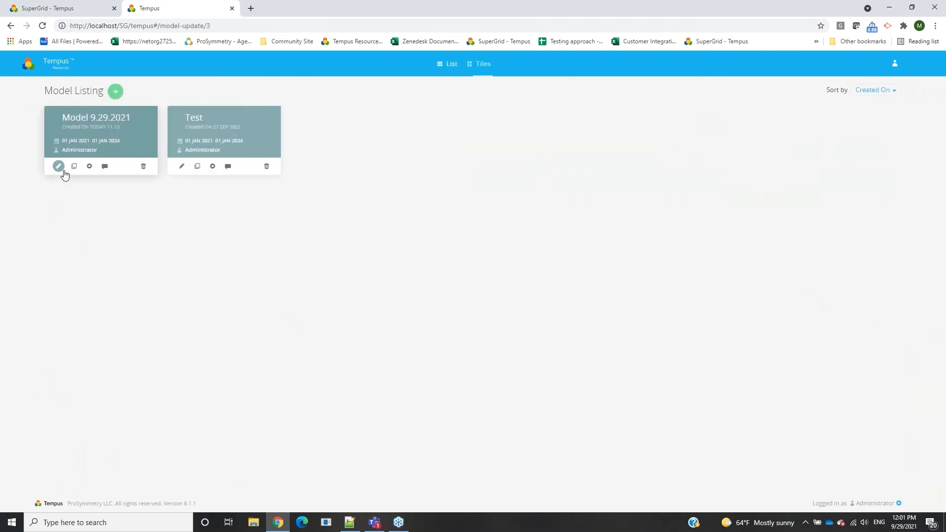
left_click(59, 166)
left_click(156, 304)
left_click(134, 304)
left_click(132, 98)
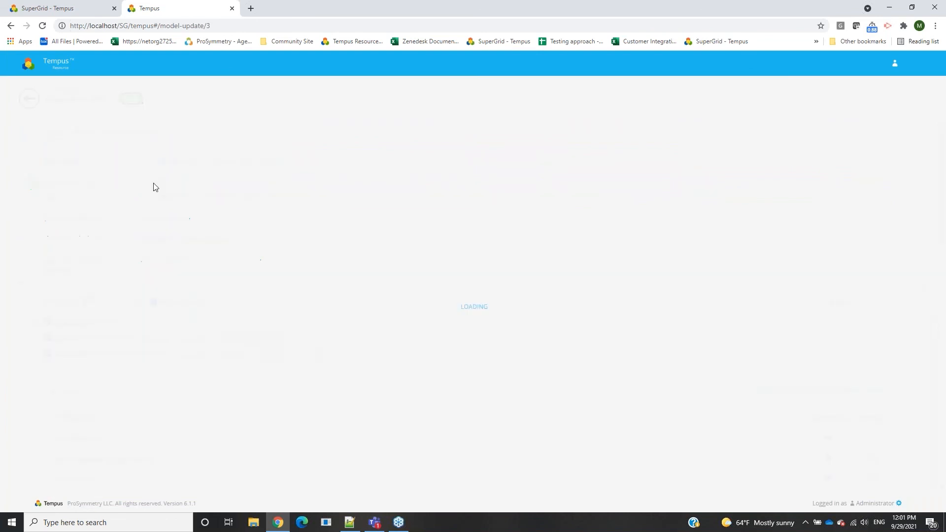
- Switch the Proposal Logic and Remaining Work options back in the model's settings, save them and reopen the model
left_click(58, 166)
left_click(119, 305)
left_click(154, 304)
left_click(131, 102)
left_click(140, 143)
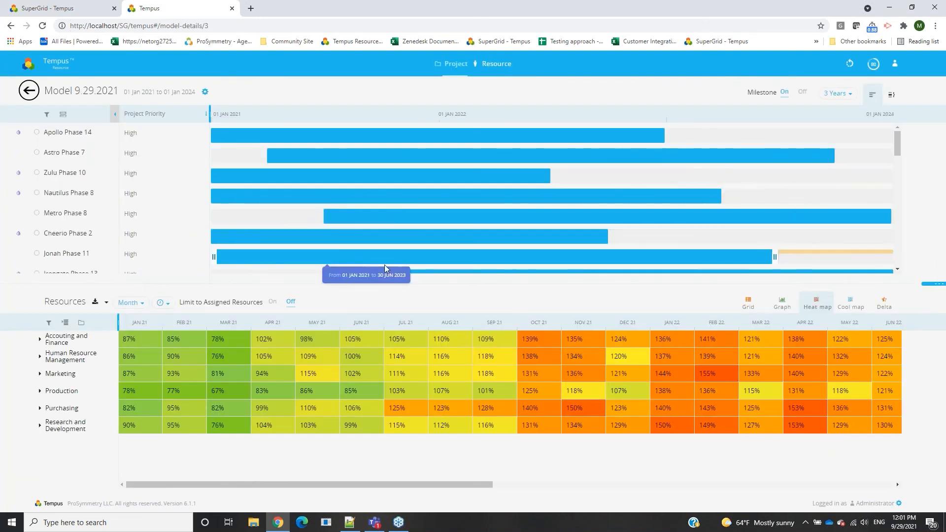
- Move Irongate Phase 13 to start on 1 Jan 2021 and reverse the project list's Project Priority sort order
left_click_drag(395, 271, 94, 276)
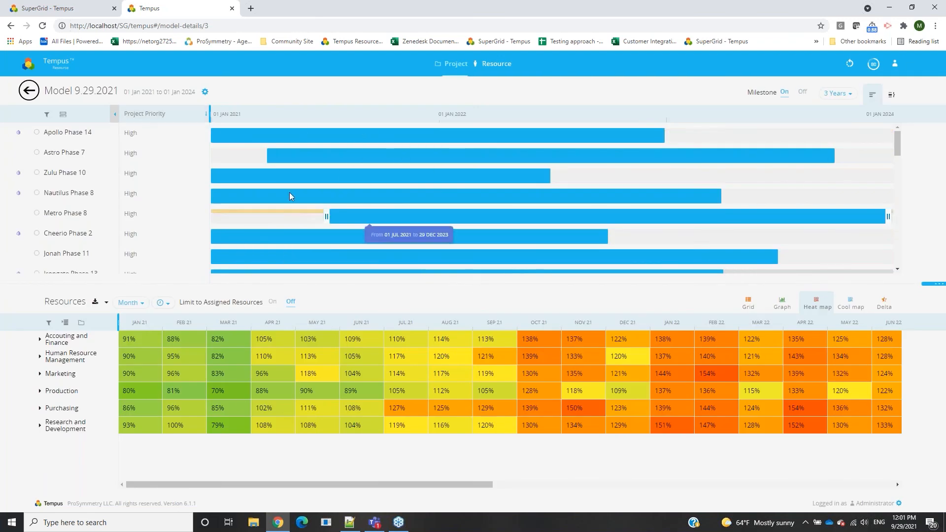
left_click_drag(121, 116, 159, 116)
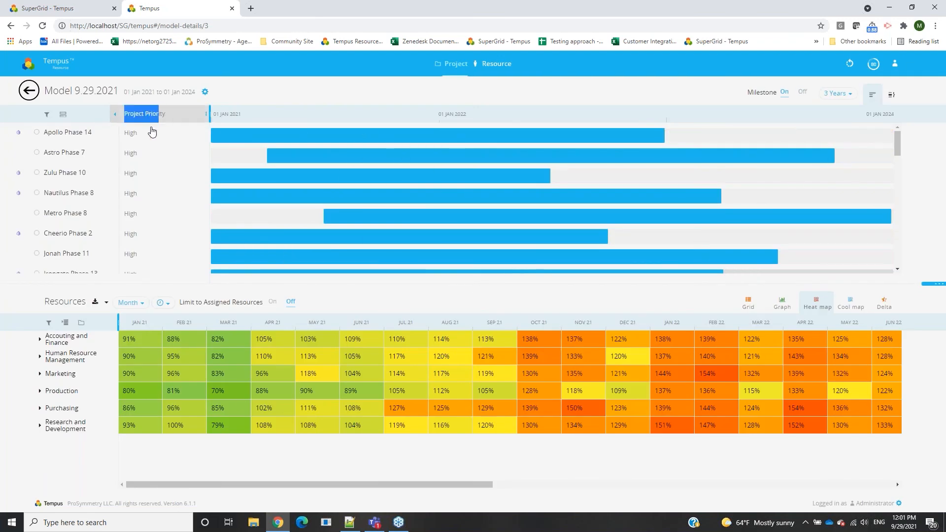
scroll(146, 185, "down", 3)
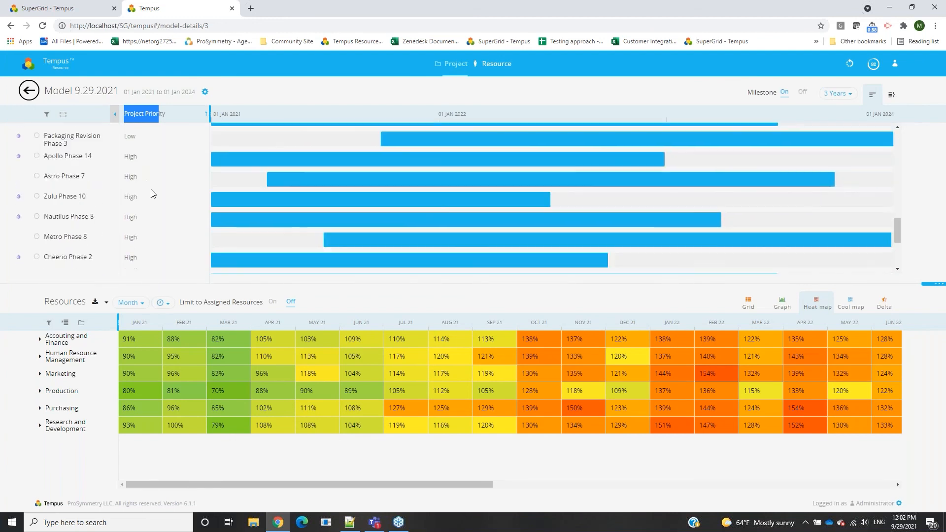
- Revert the Irongate Phase 13 shift through the model's history
left_click(849, 63)
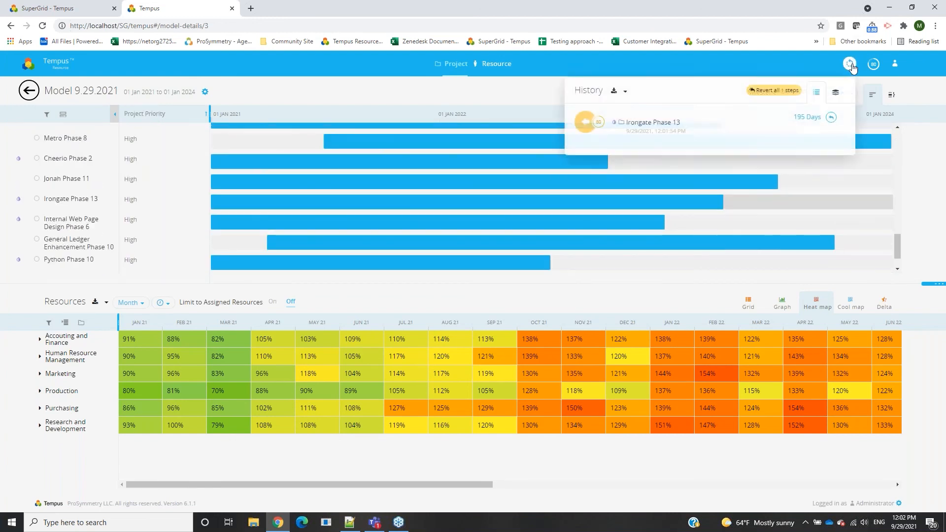
left_click(771, 90)
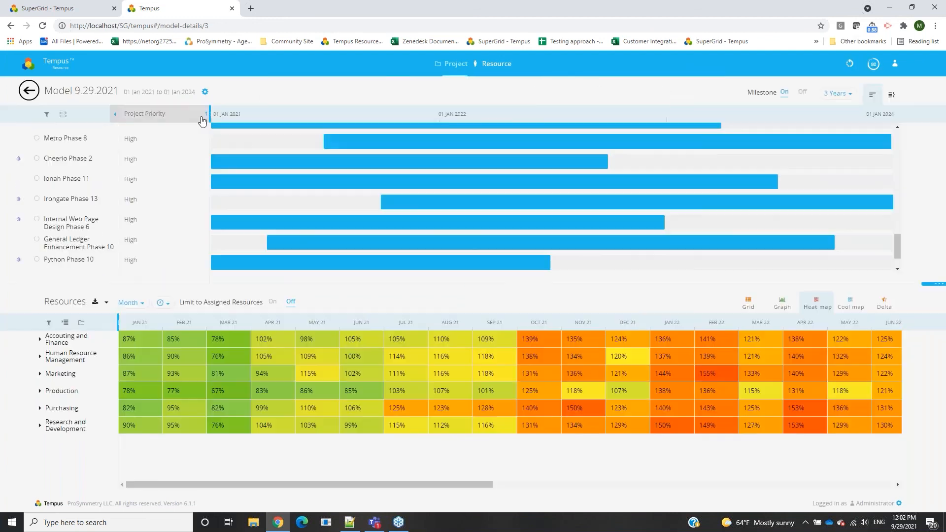
scroll(113, 152, "up", 2)
scroll(178, 127, "up", 6)
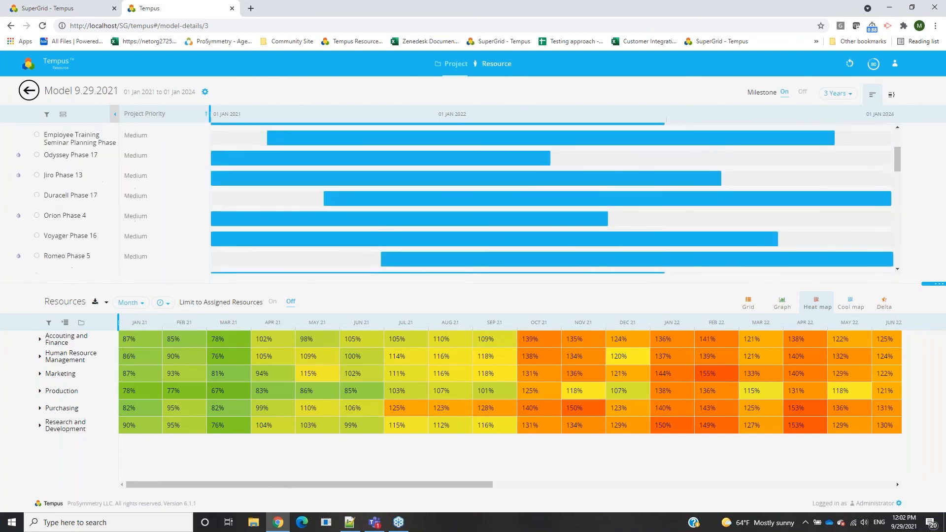
- Remove the Project Priority custom field from the project list
left_click_drag(153, 115, 81, 115)
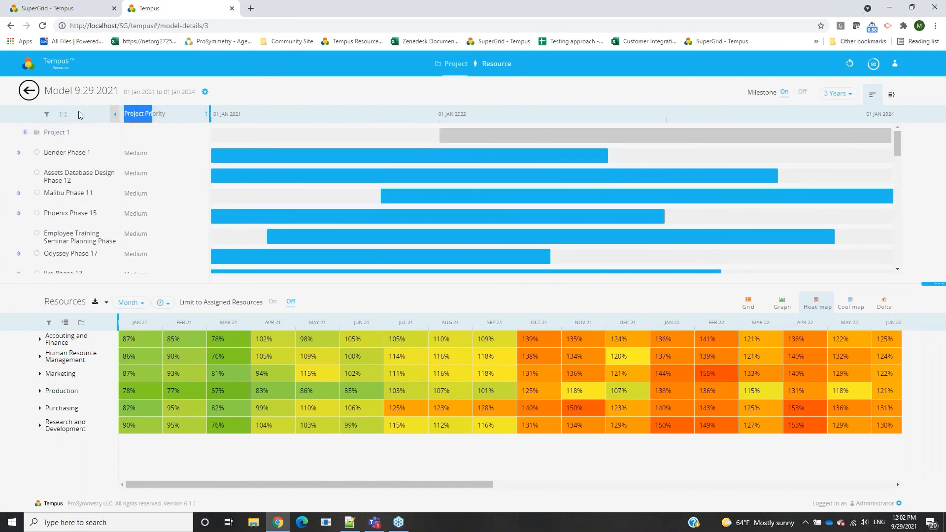
left_click(62, 116)
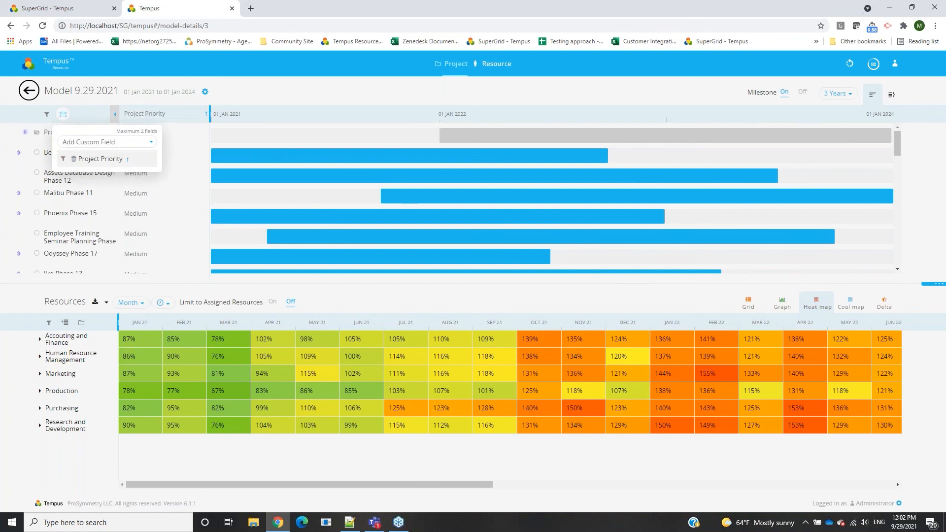
left_click(74, 160)
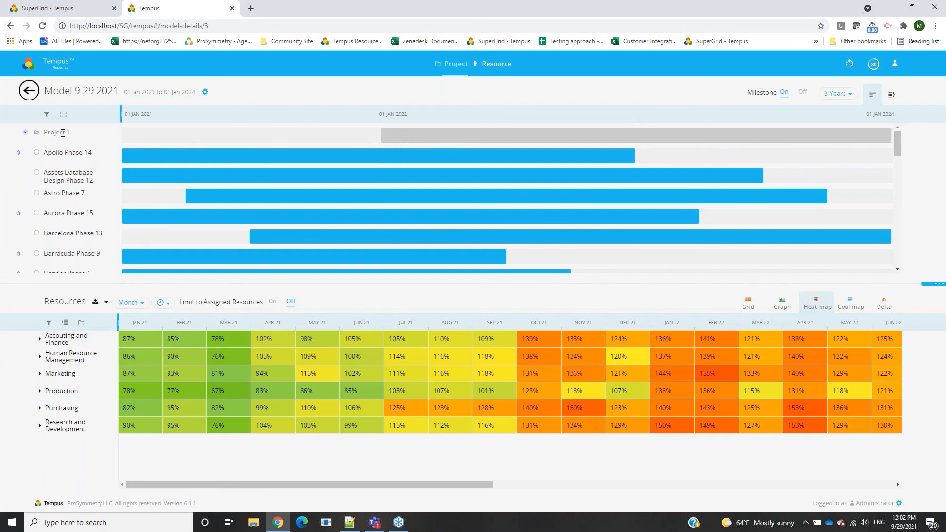
- Show the options available for the excluded proposal Project 1
left_click(36, 132)
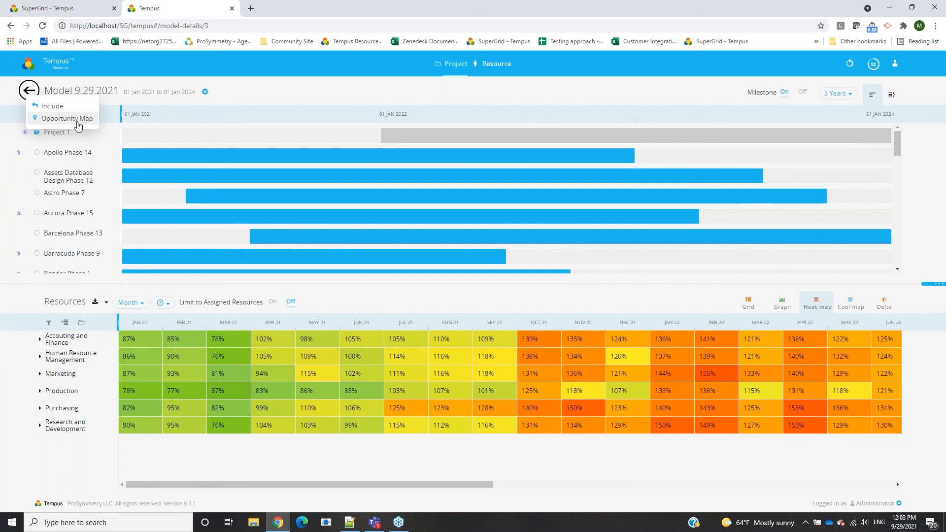
left_click(47, 9)
left_click(165, 9)
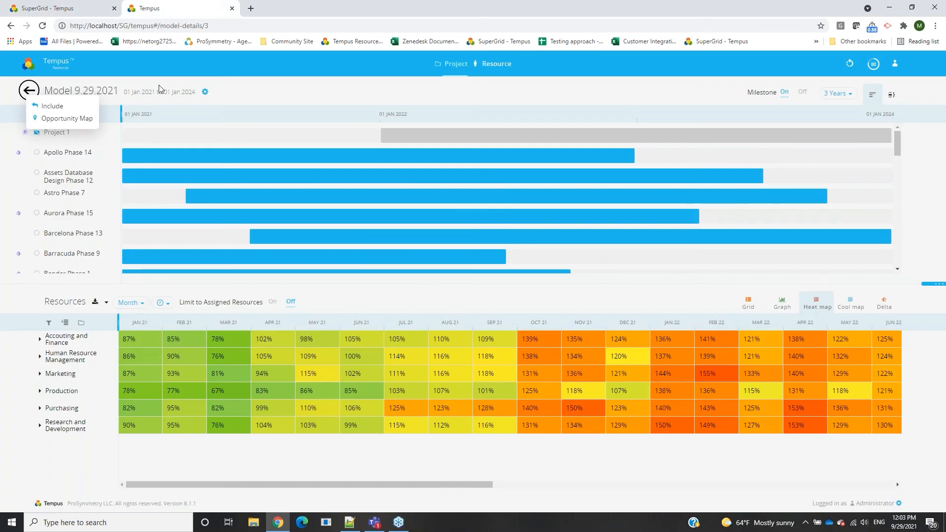
- Open SuperGrid in a new browser tab and go to Project Management
left_click(896, 63)
left_click(860, 105)
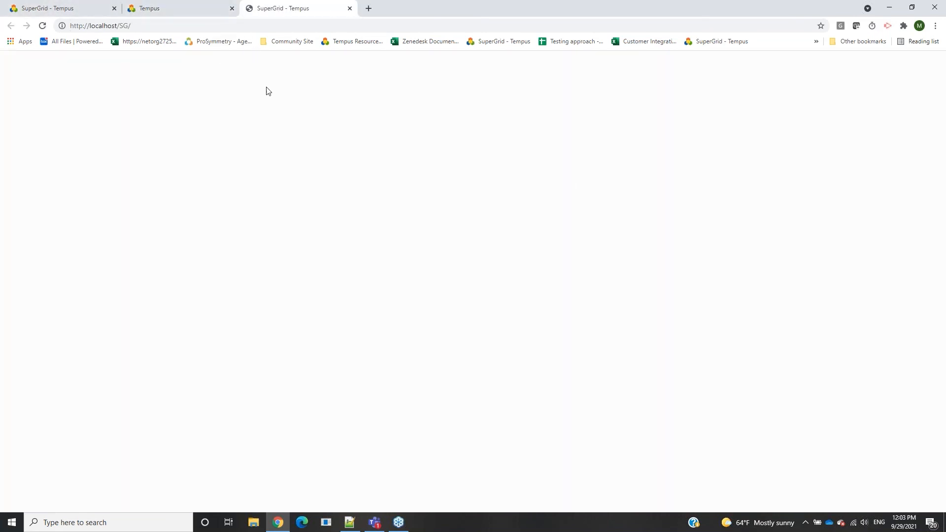
left_click(76, 154)
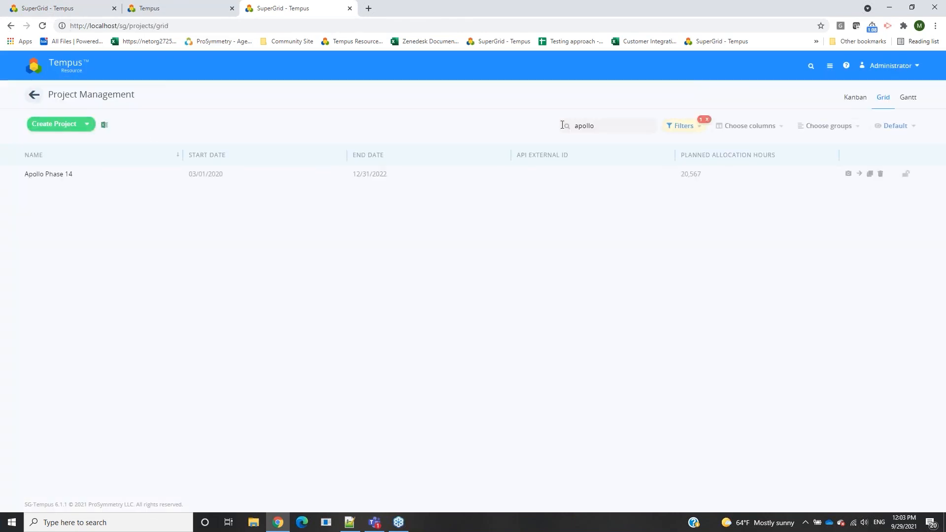
- Search the project grid for "project" and open the allocations of Project 1
left_click_drag(622, 130, 514, 131)
type("project")
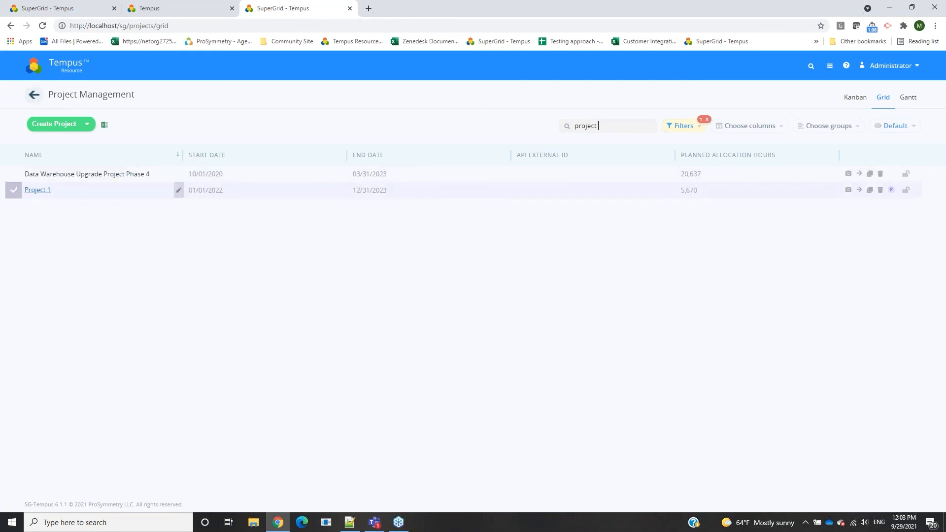
left_click(40, 195)
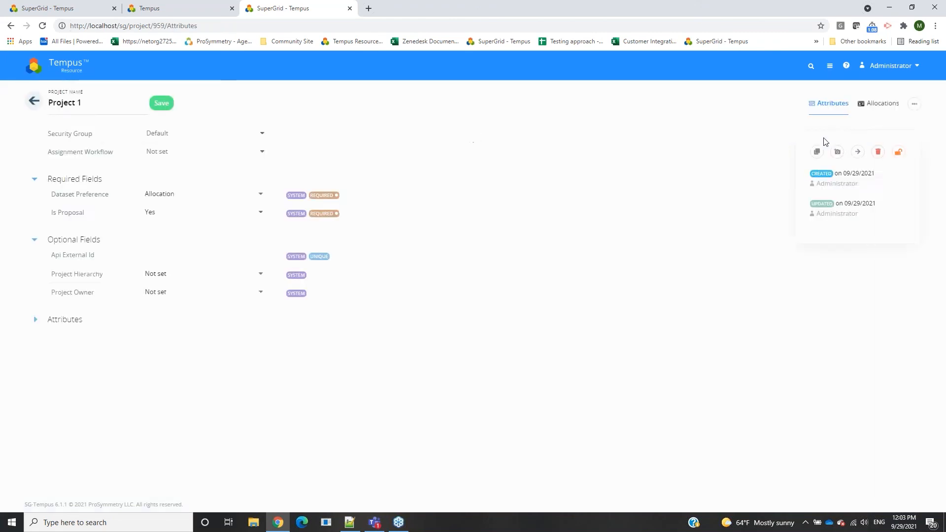
left_click(874, 104)
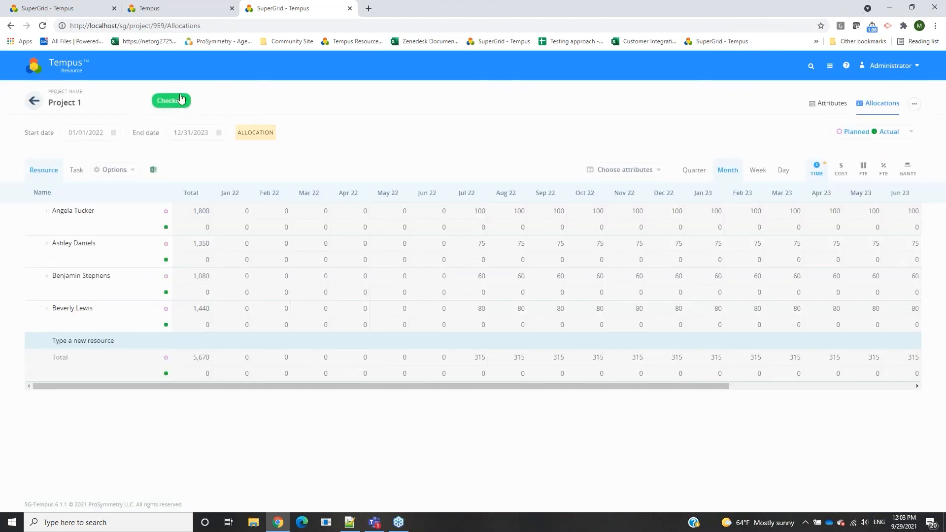
- Set the end date of Project 1 to 12/31/2022, save the project and check it in
left_click(196, 143)
left_click(233, 169)
left_click(178, 169)
left_click(304, 247)
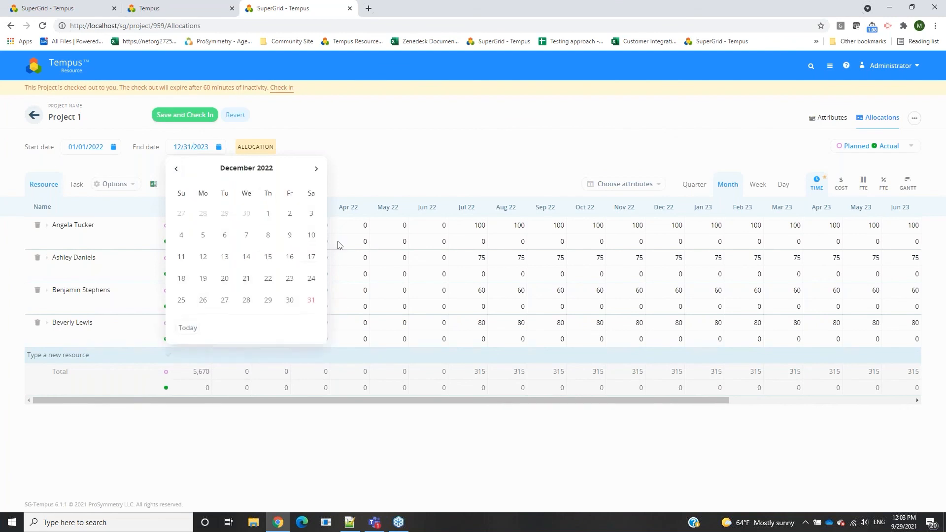
left_click(309, 302)
left_click(332, 296)
left_click(185, 115)
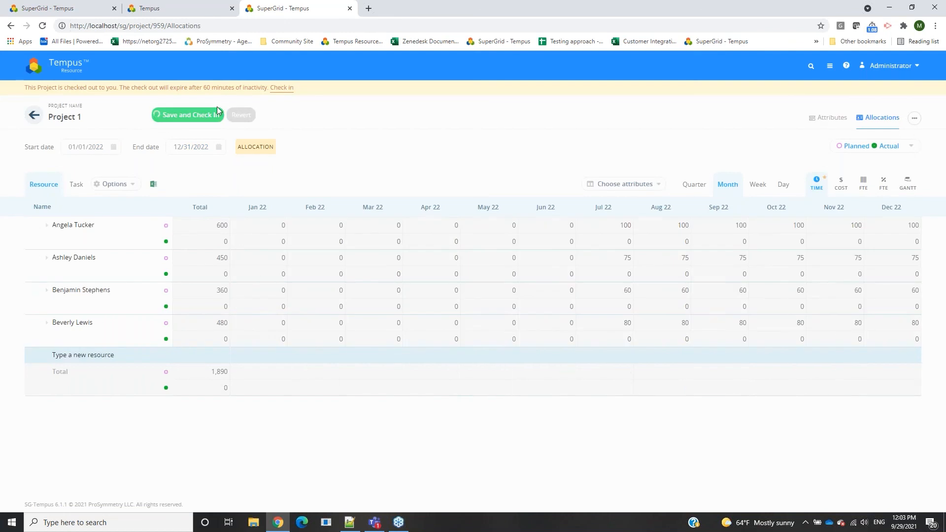
- Start a new regular project named Project 2 and mark it as a proposal
left_click(42, 103)
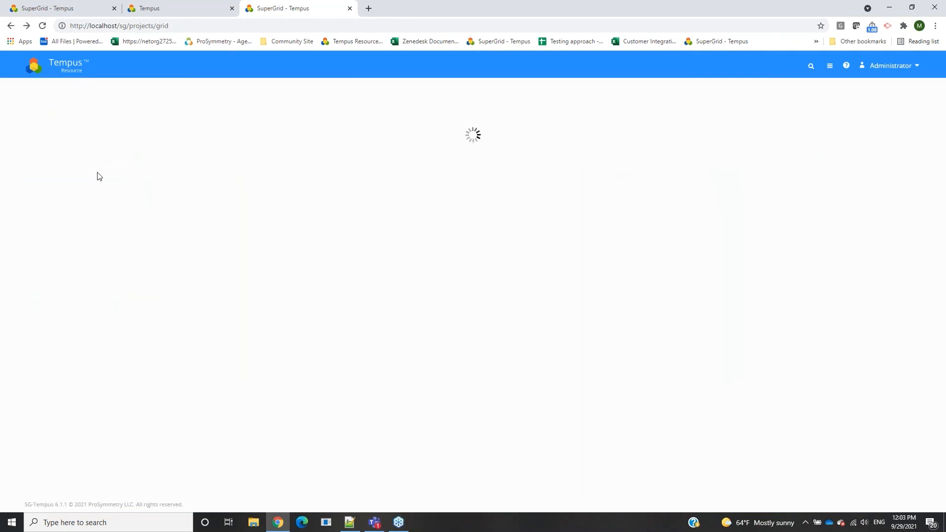
mouse_move(54, 126)
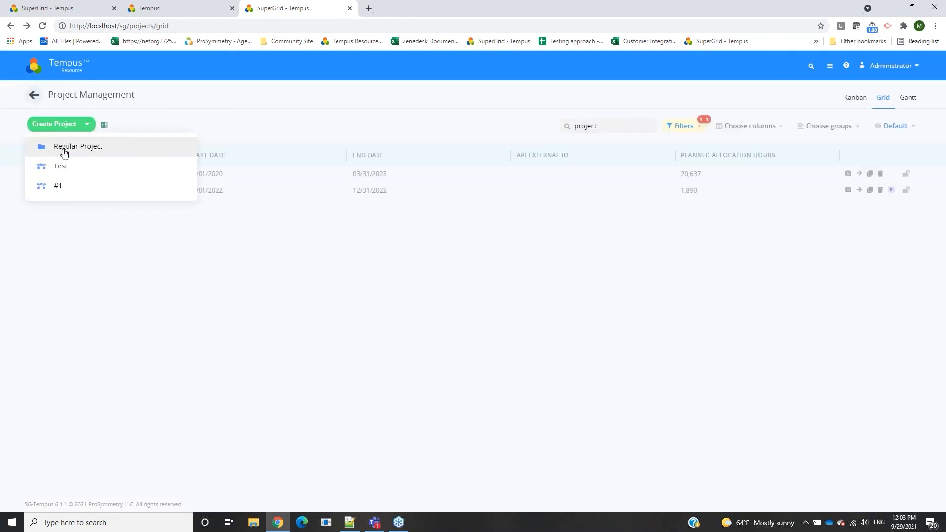
left_click(63, 146)
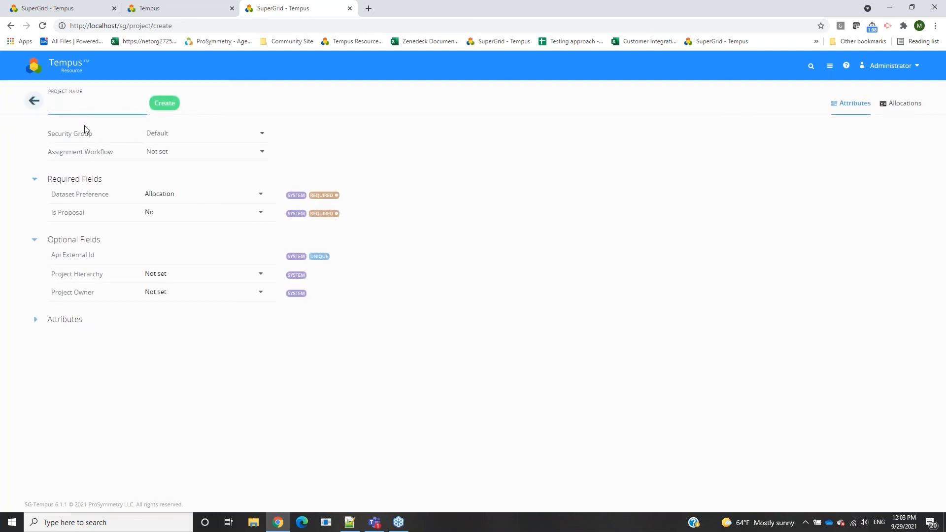
type("Project 2")
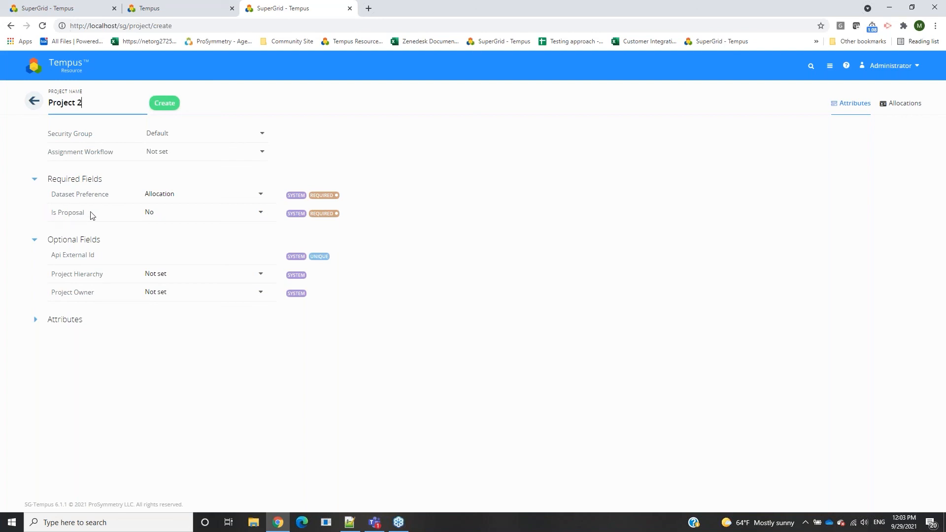
left_click(178, 216)
left_click(182, 222)
- Set the start date of Project 2 to 07/01/2022 in its allocations
left_click(912, 102)
left_click(84, 132)
left_click(142, 153)
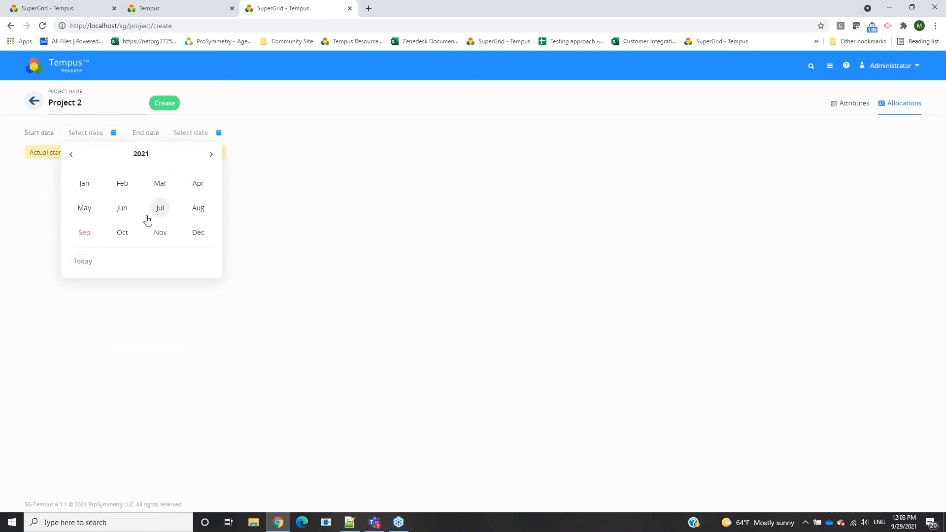
left_click(211, 156)
left_click(165, 211)
left_click(184, 201)
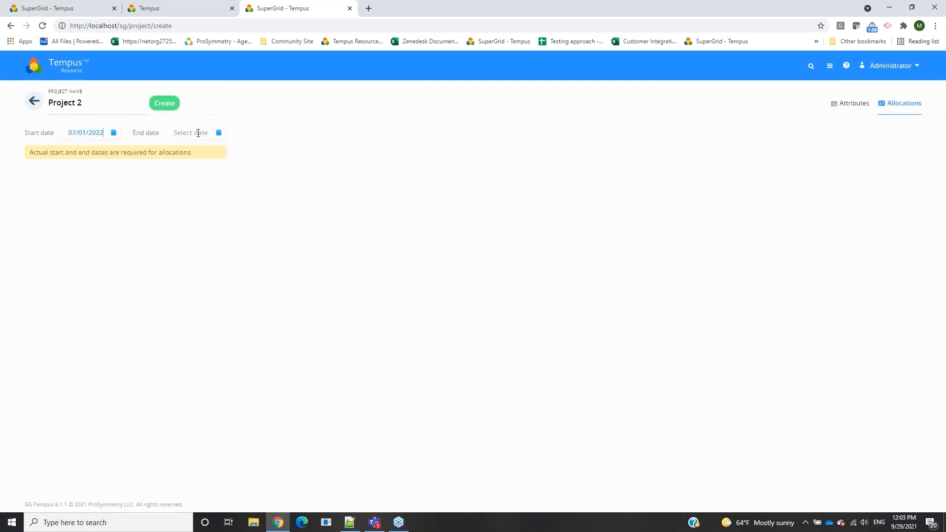
left_click(246, 154)
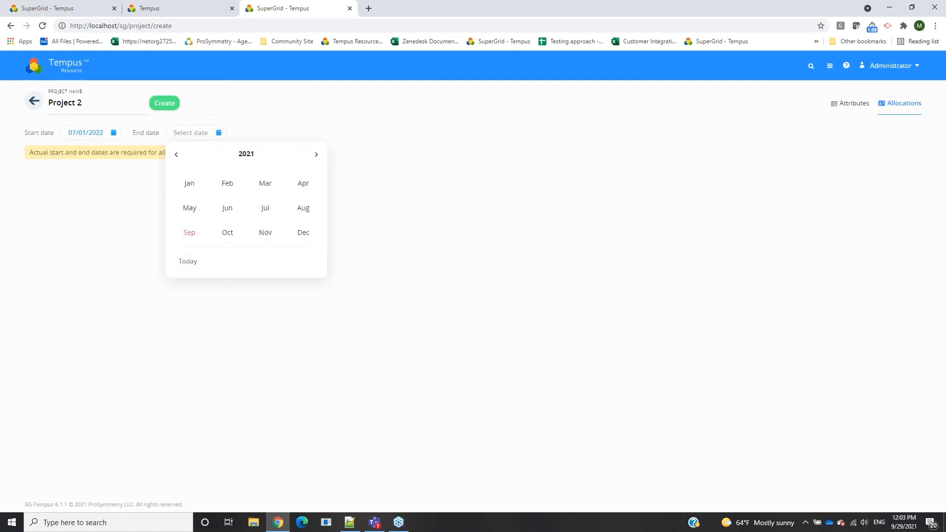
left_click(236, 240)
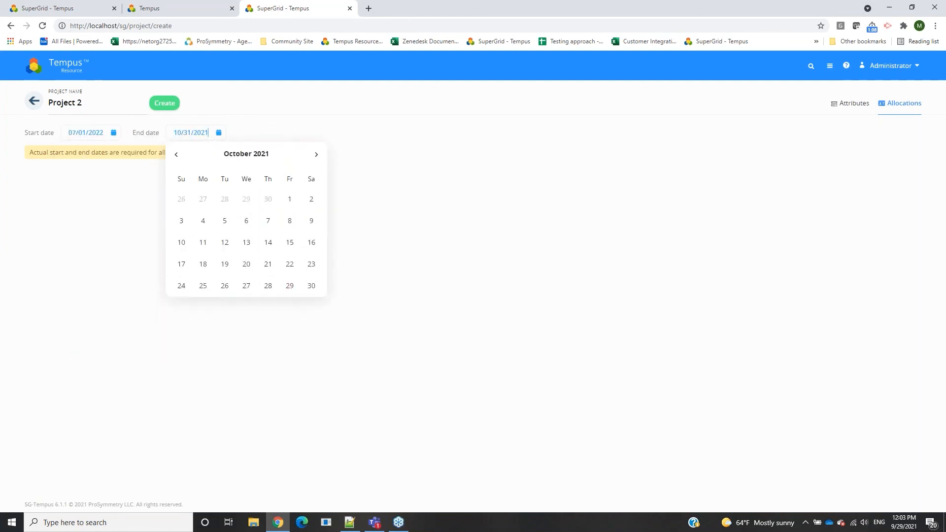
left_click(180, 308)
left_click(442, 292)
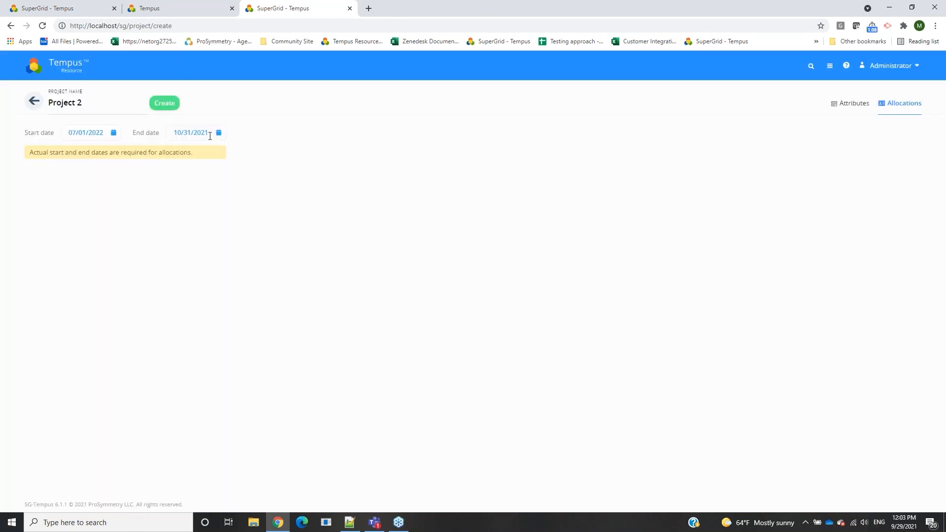
- Set the end date of Project 2 to 10/31/2022
left_click(210, 134)
left_click(255, 156)
left_click(317, 154)
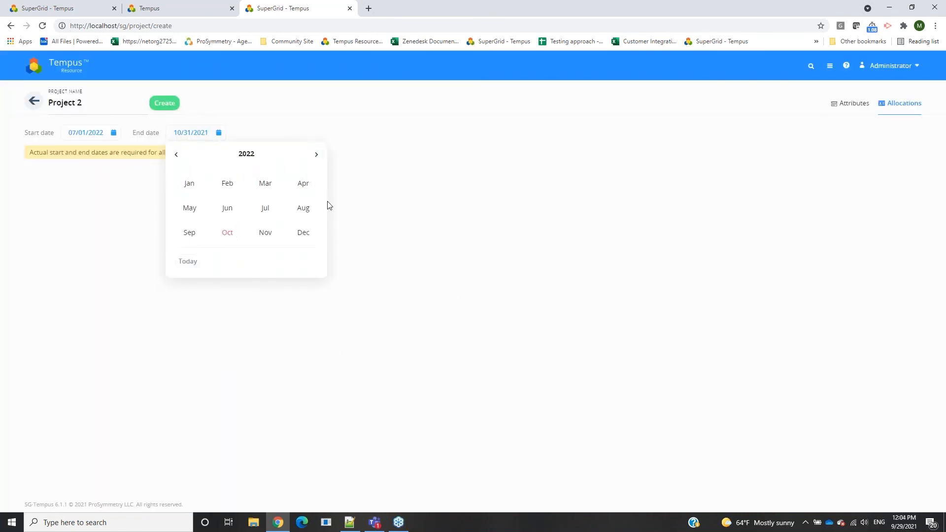
left_click(231, 235)
left_click(203, 307)
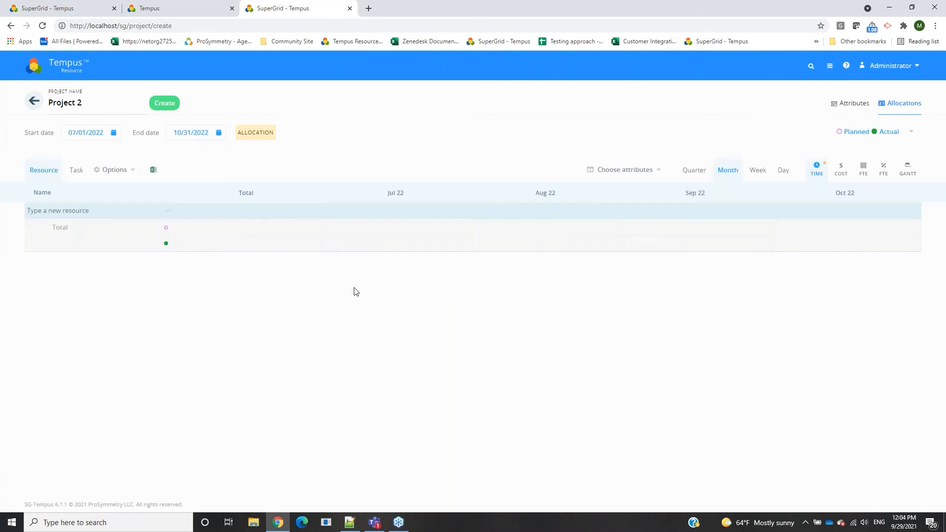
- Add three named resources to the Project 2 allocation grid
left_click(55, 211)
left_click(78, 312)
scroll(76, 316, "down", 2)
left_click(76, 312)
left_click(67, 371)
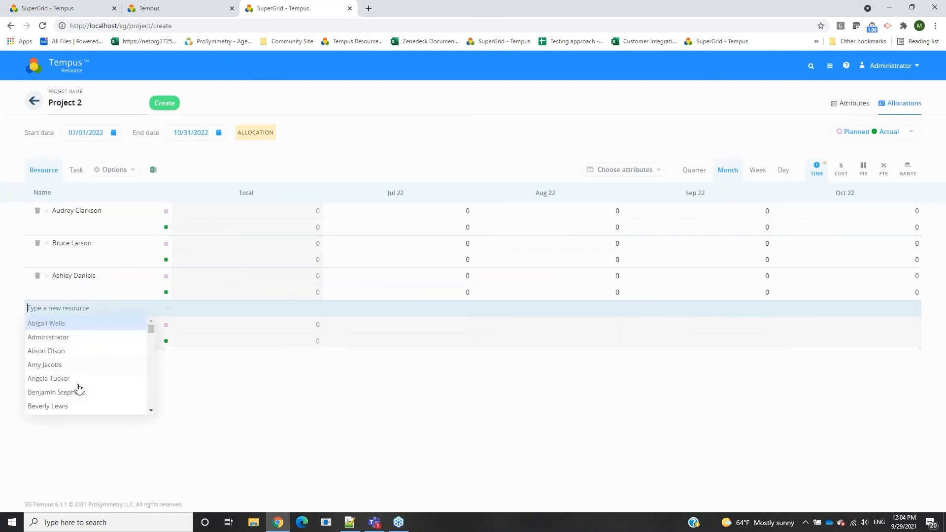
- Show only planned allocations in the grid and display them as FTE
left_click(863, 137)
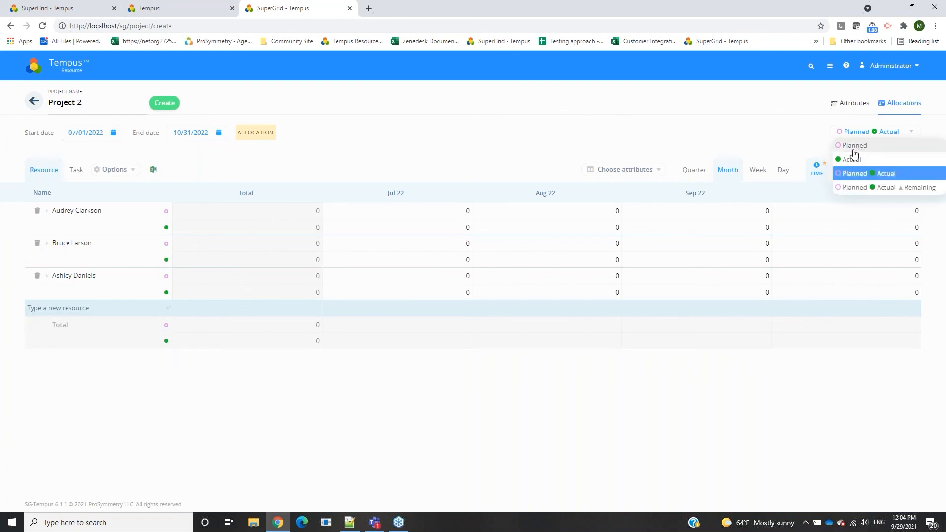
left_click(859, 146)
left_click(387, 212)
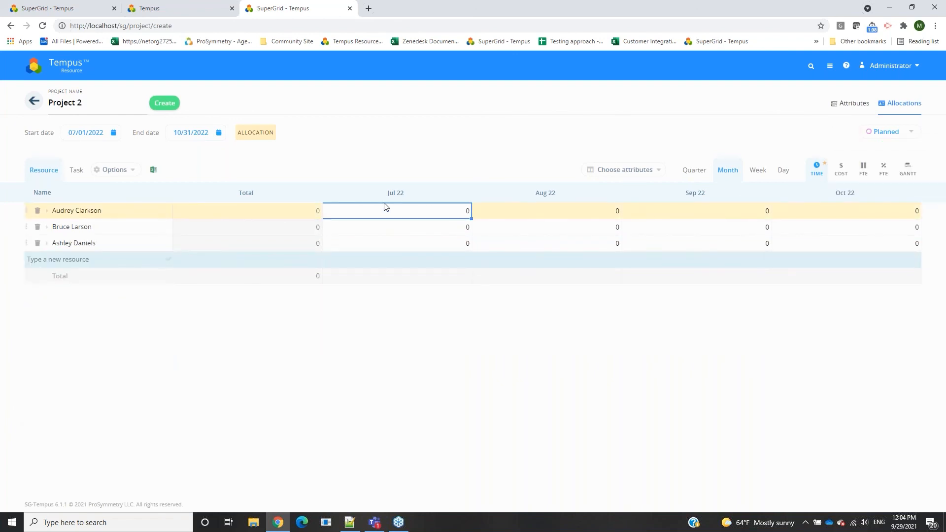
left_click(862, 170)
- Enter planned Jul 22 FTE values of 1, 0.5 and 0.75 for the three resources, in row order
left_click(345, 212)
type("1")
key("Return")
type("0.5")
key("Return")
type("7")
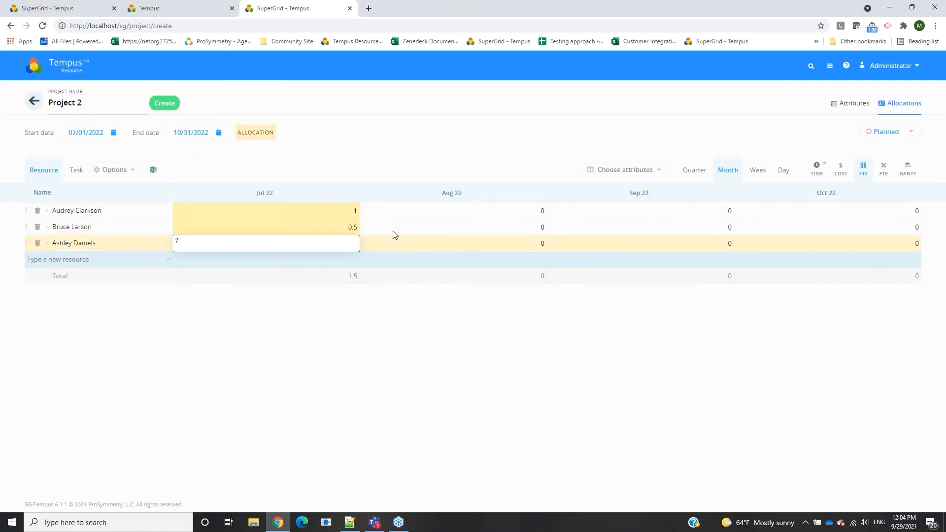
type("5")
key("Return")
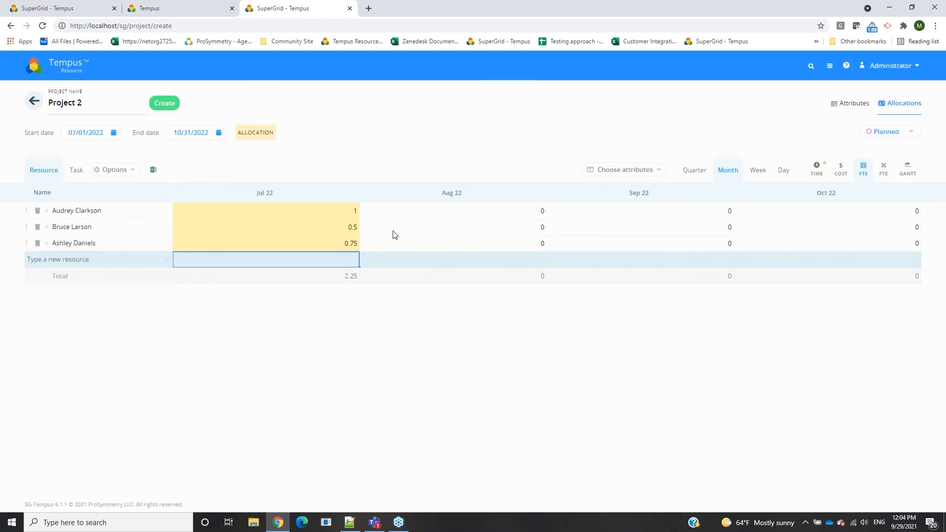
- Fill the Jul 22 FTE values across through Oct 22 and create the project
left_click_drag(339, 214, 801, 236)
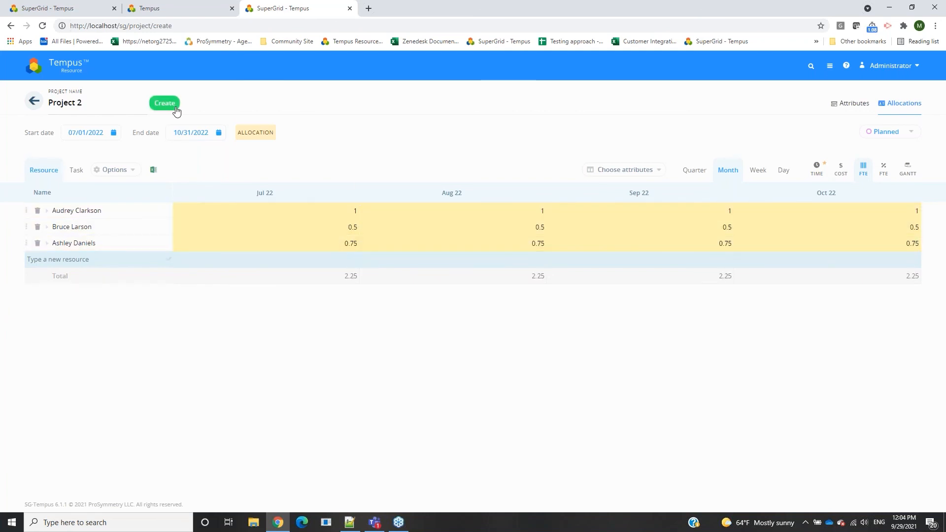
left_click(165, 102)
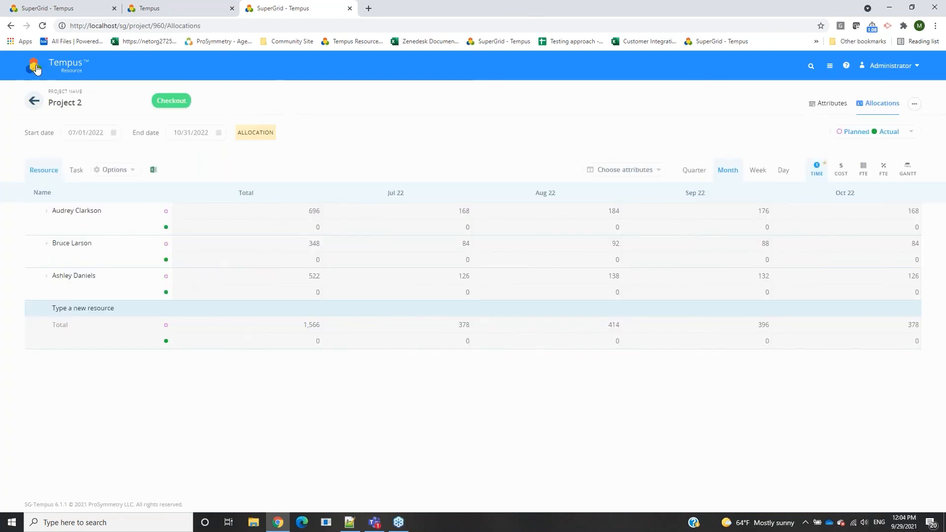
- Set the Current Phase attribute of Project 2 to Phase 2 in Project Management and save it
left_click(53, 69)
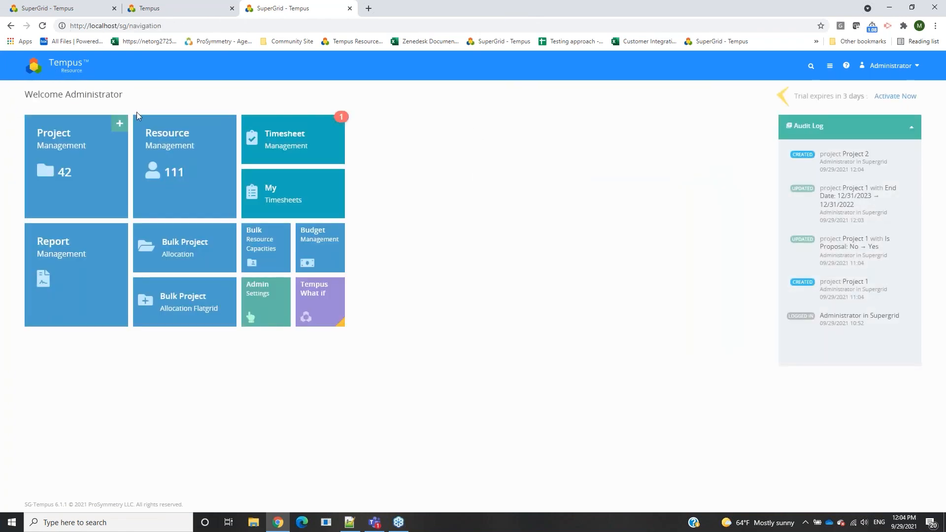
left_click(87, 170)
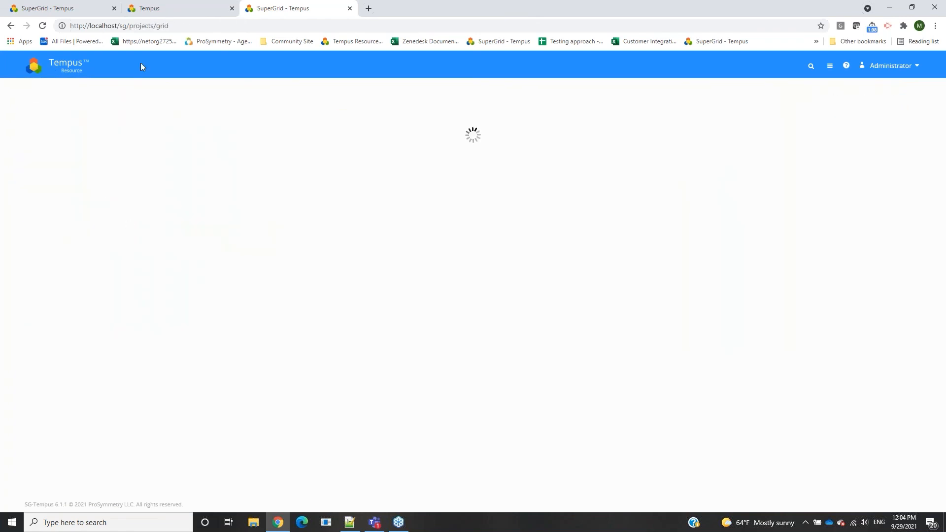
left_click(39, 207)
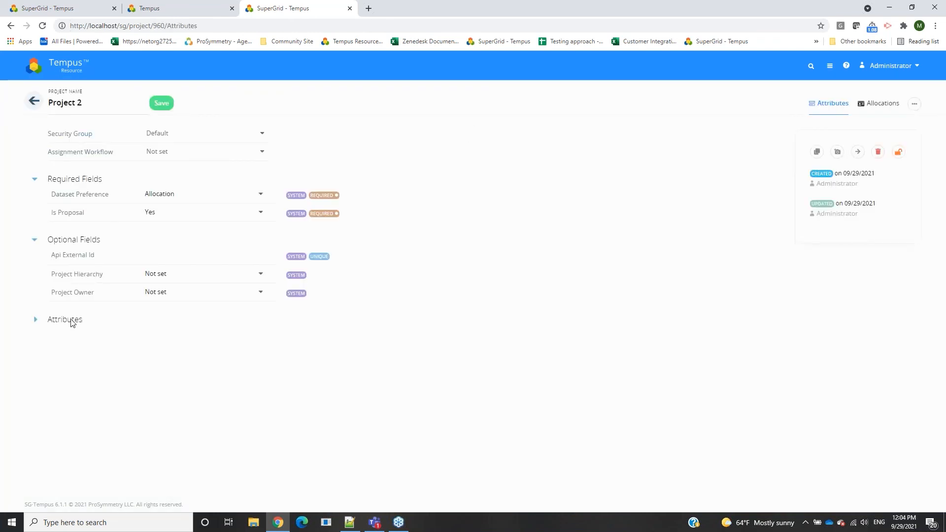
left_click(73, 322)
left_click(156, 354)
left_click(179, 395)
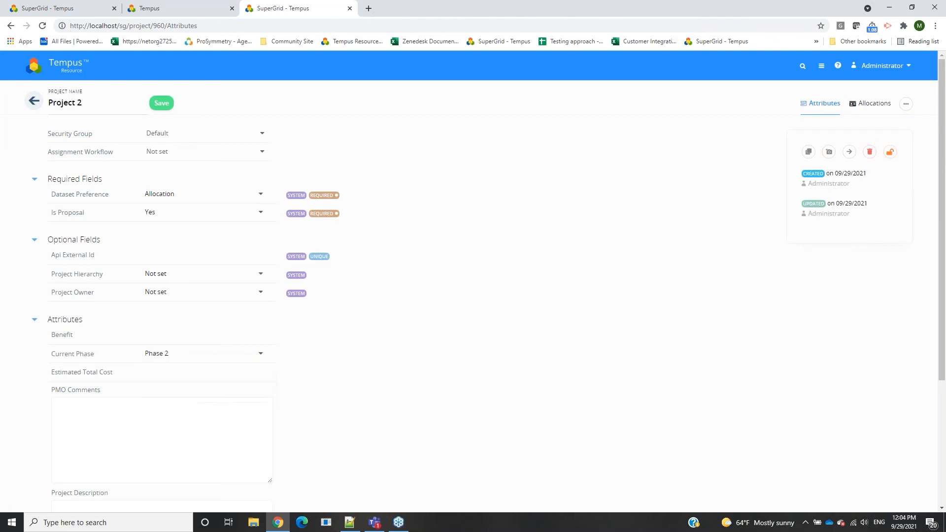
left_click(162, 104)
left_click(117, 72)
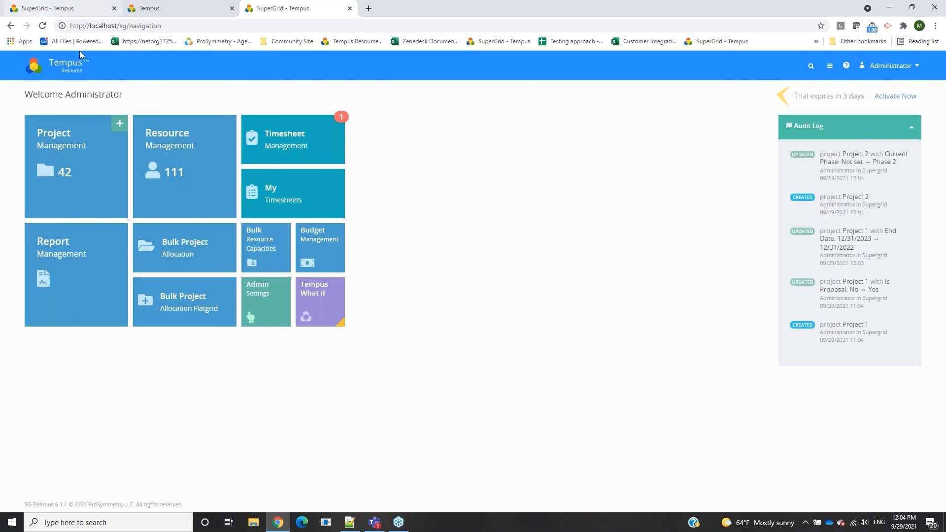
- Return to the Tempus What If browser tab and reopen Model 9.29.2021 from the model listing to refresh its projects
left_click(191, 9)
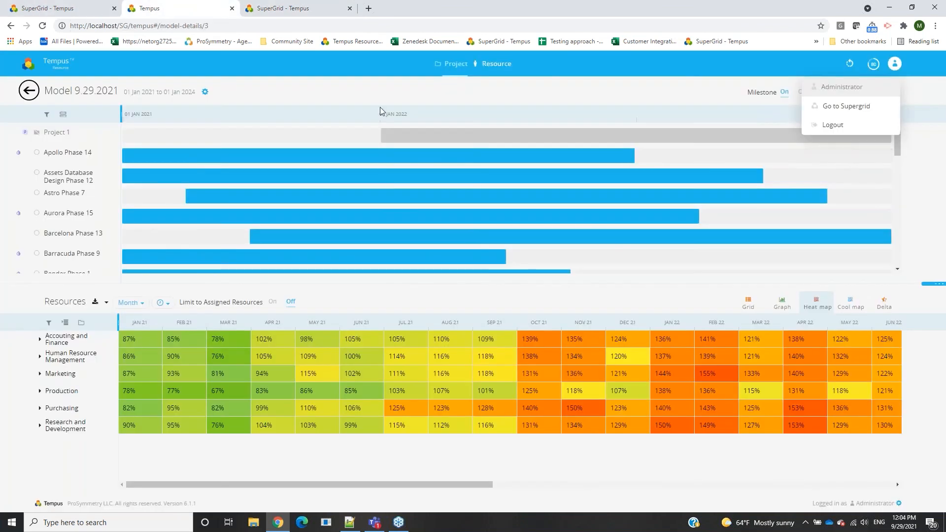
left_click(62, 65)
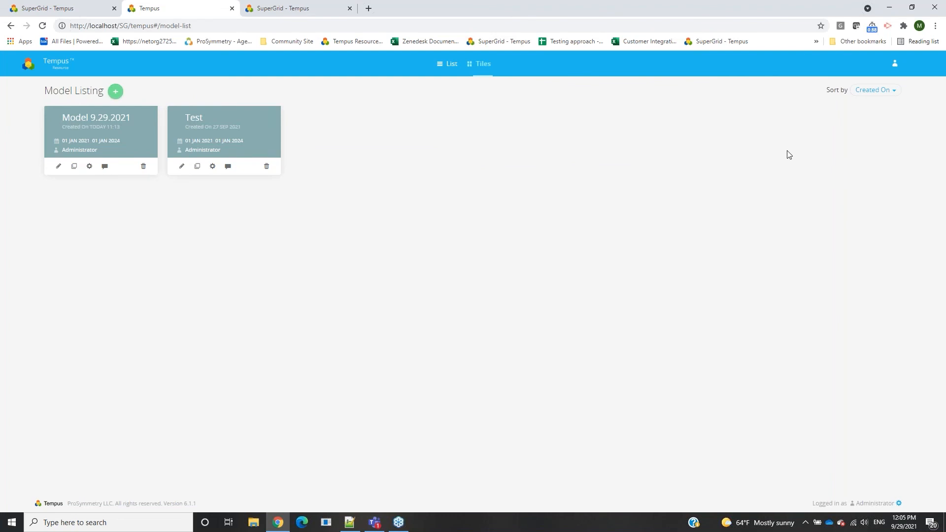
left_click(942, 159)
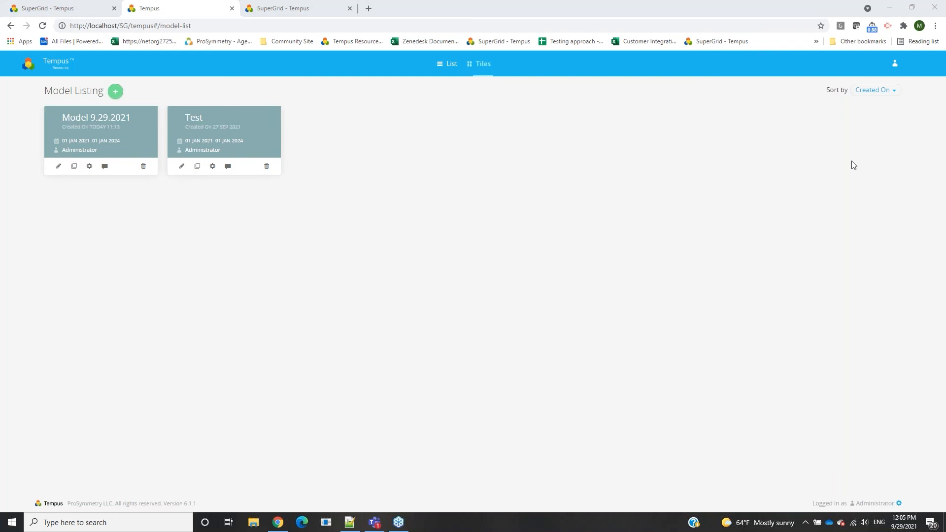
left_click(114, 125)
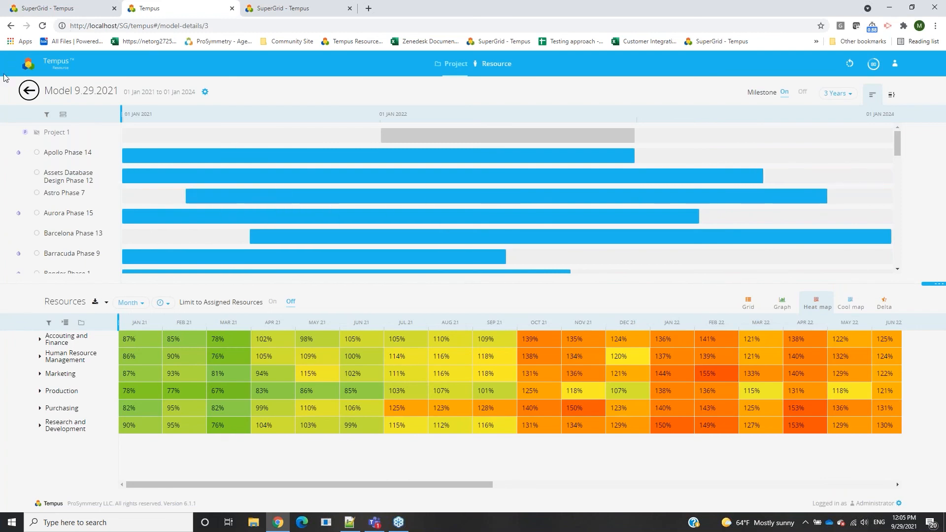
left_click(29, 90)
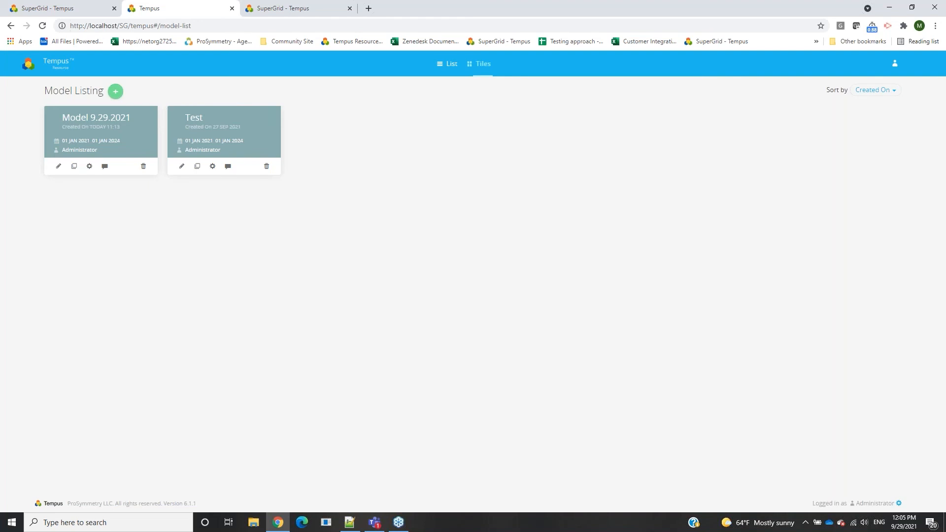
left_click(121, 127)
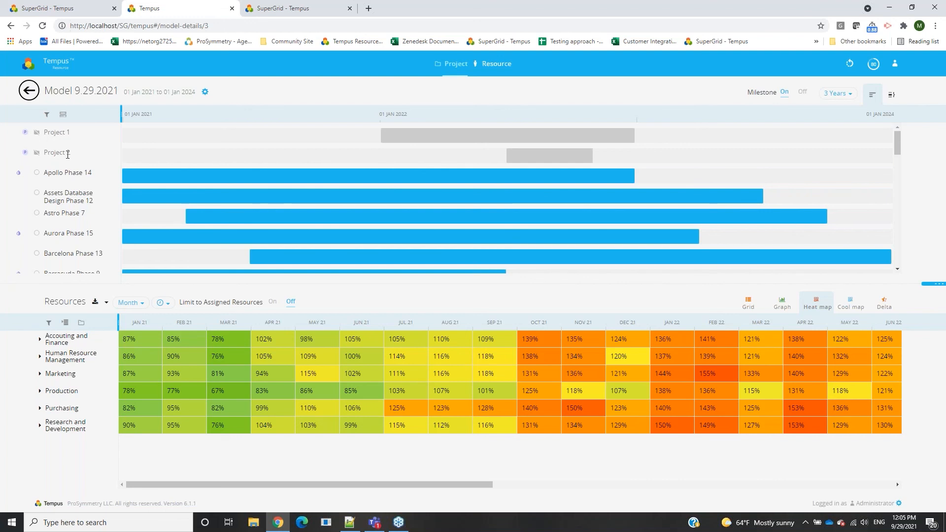
- Examine the Opportunity Map of the proposal Project 2 by named resources and by resource aggregate
left_click(37, 132)
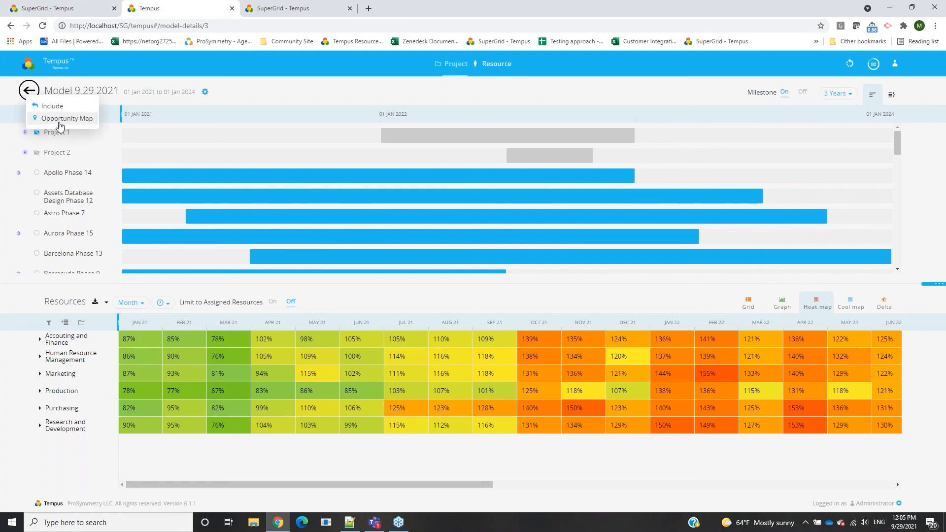
left_click(37, 153)
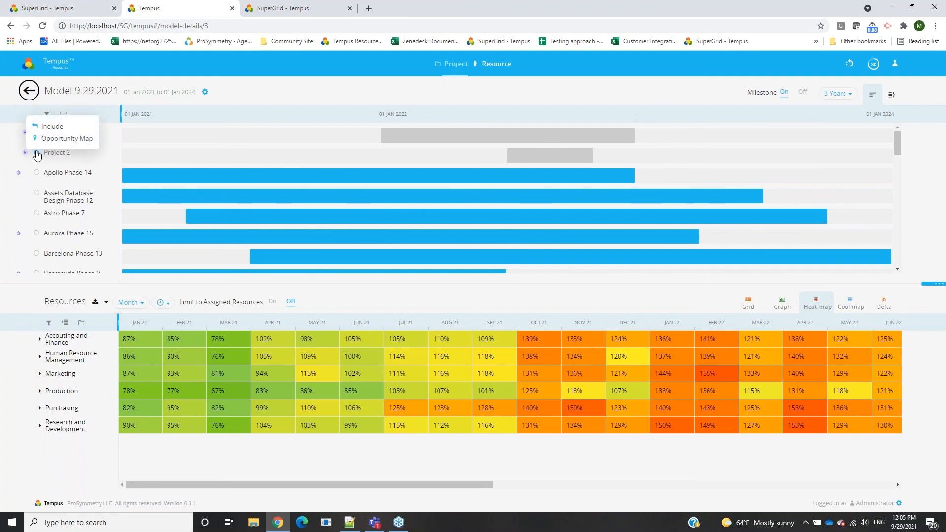
left_click(64, 138)
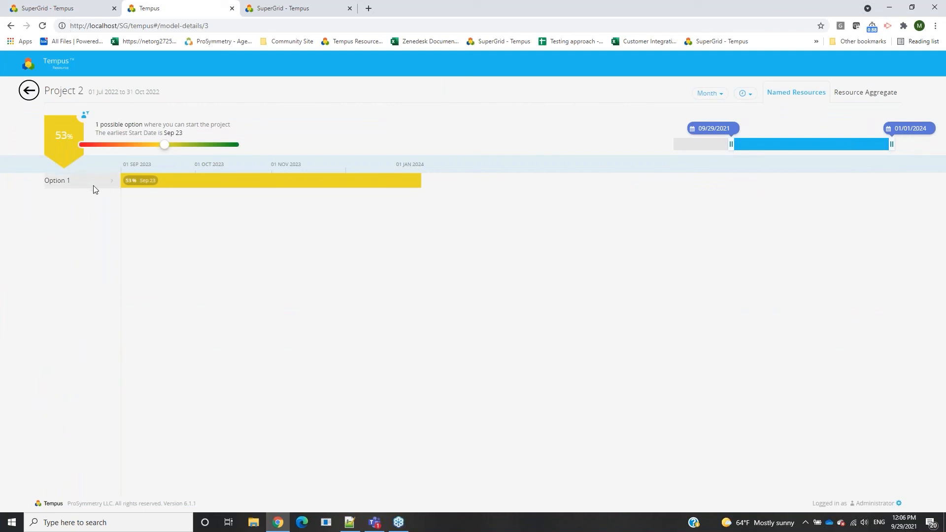
left_click(866, 92)
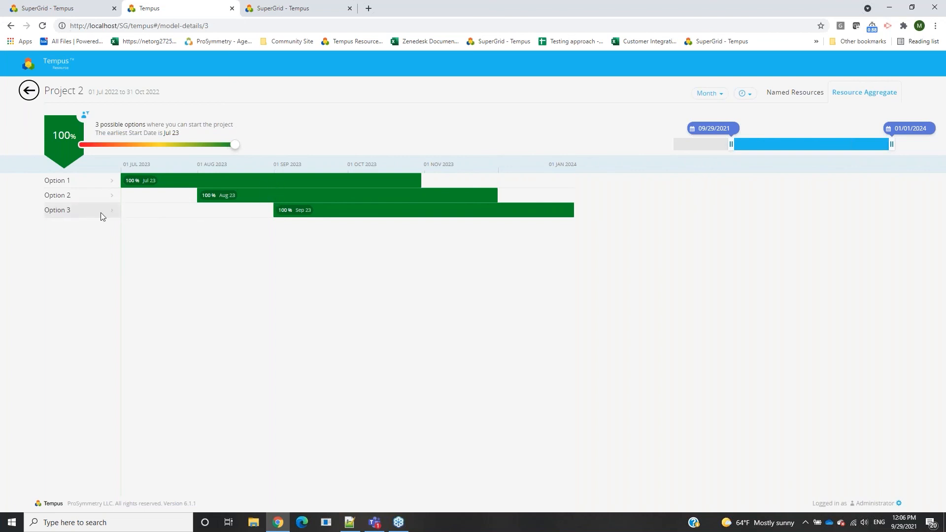
- Apply Option 3, starting Sep 23, to Project 2 from its resource aggregate options and review the later months of the resource heat map
left_click(74, 216)
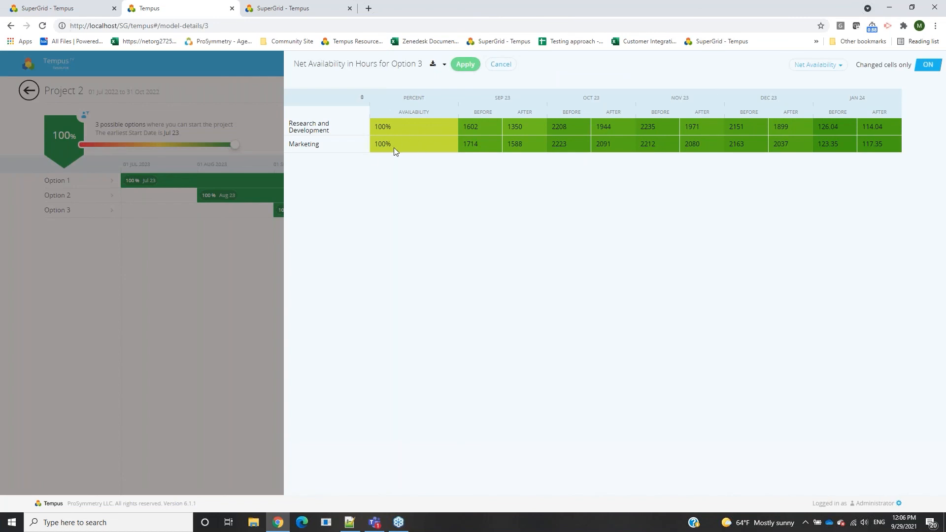
left_click(465, 65)
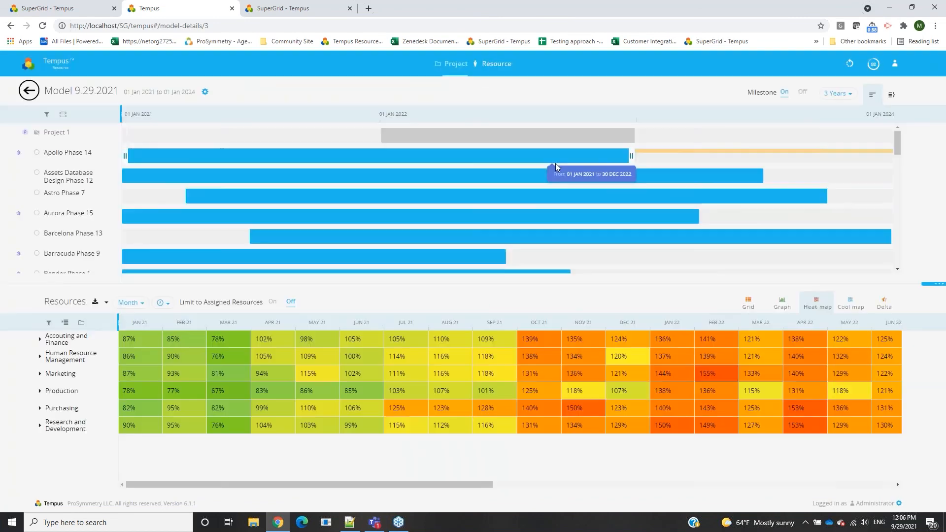
left_click_drag(463, 485, 852, 478)
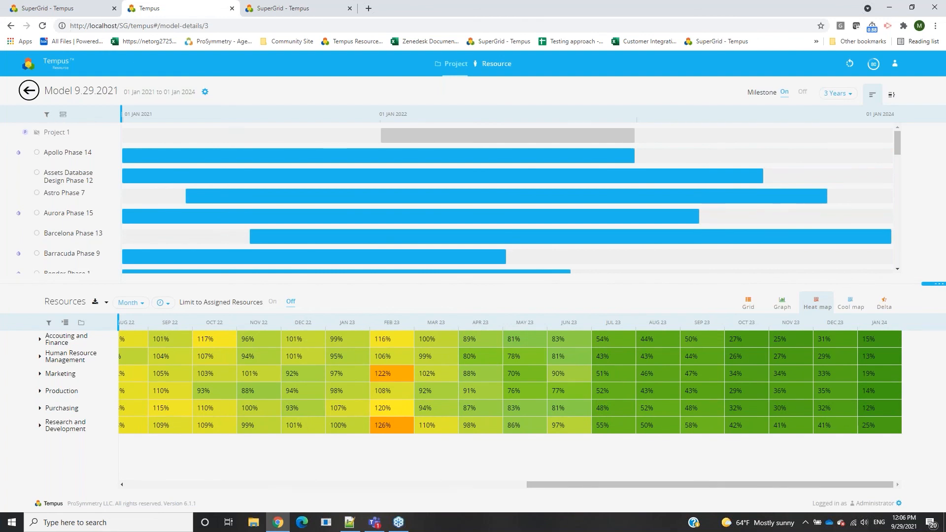
- Open the Opportunity Map of Project 1 by resource aggregate, review the net availability of Option 1 starting Jan 23, and apply that option
left_click(40, 138)
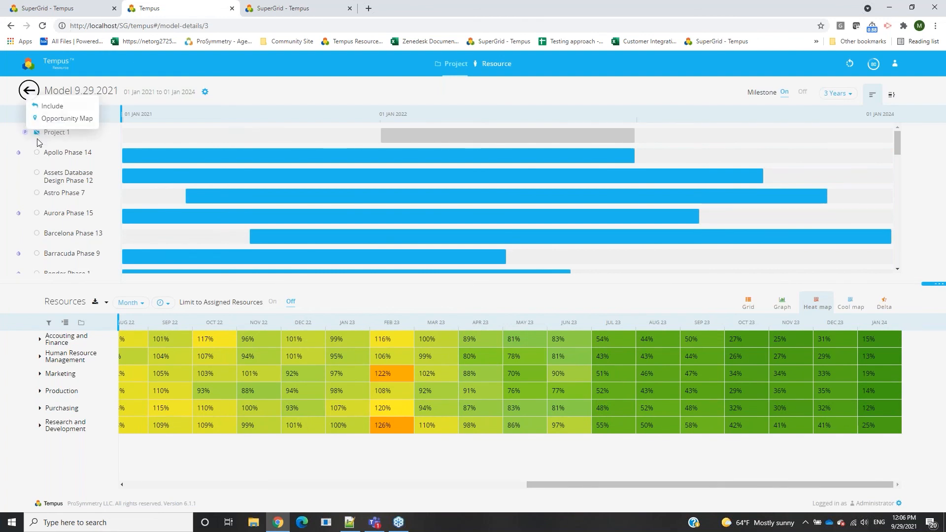
left_click(64, 121)
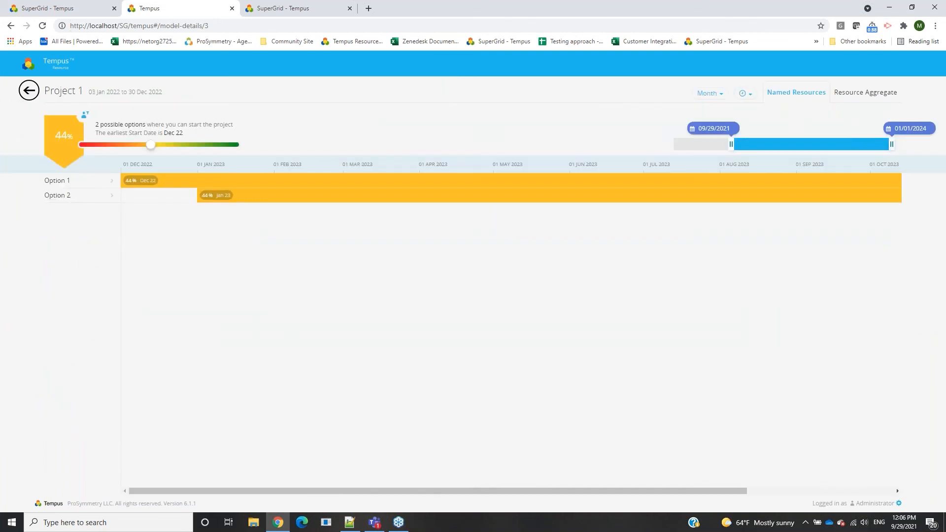
left_click(846, 93)
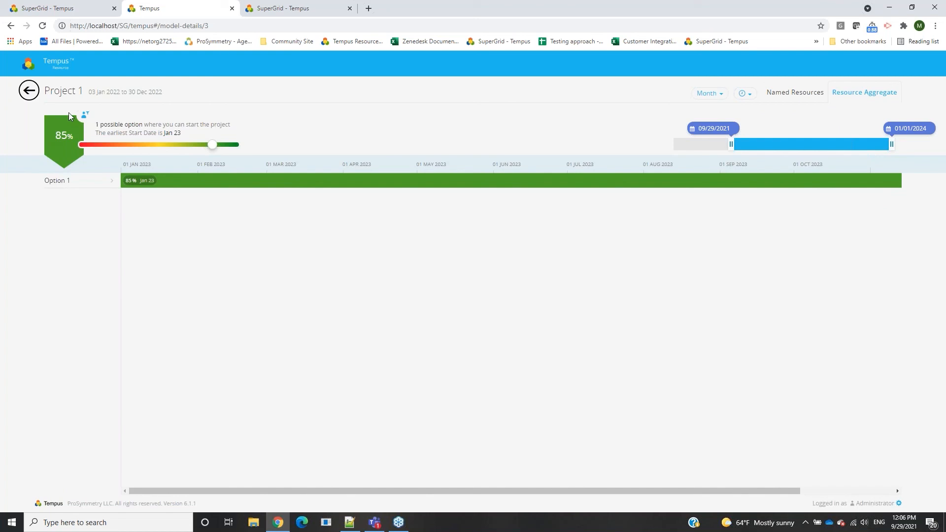
left_click(92, 182)
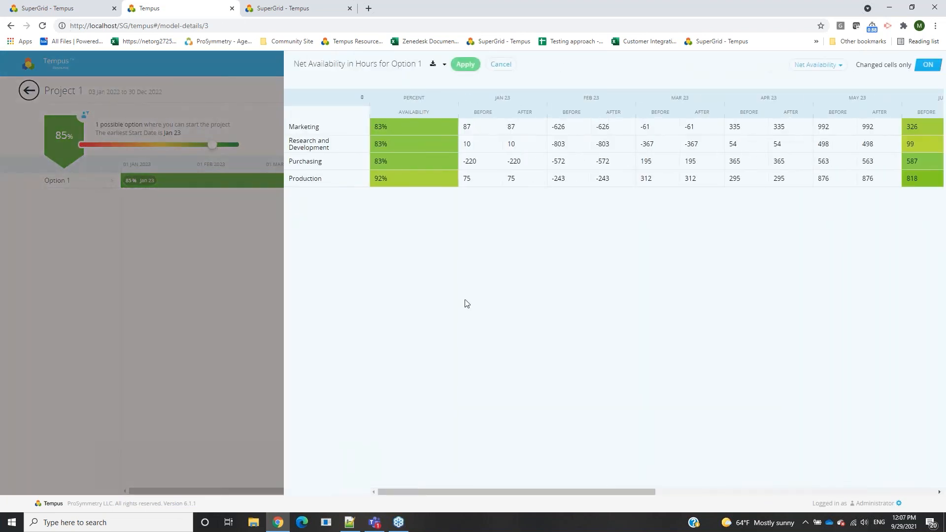
left_click_drag(526, 496, 746, 499)
left_click(467, 65)
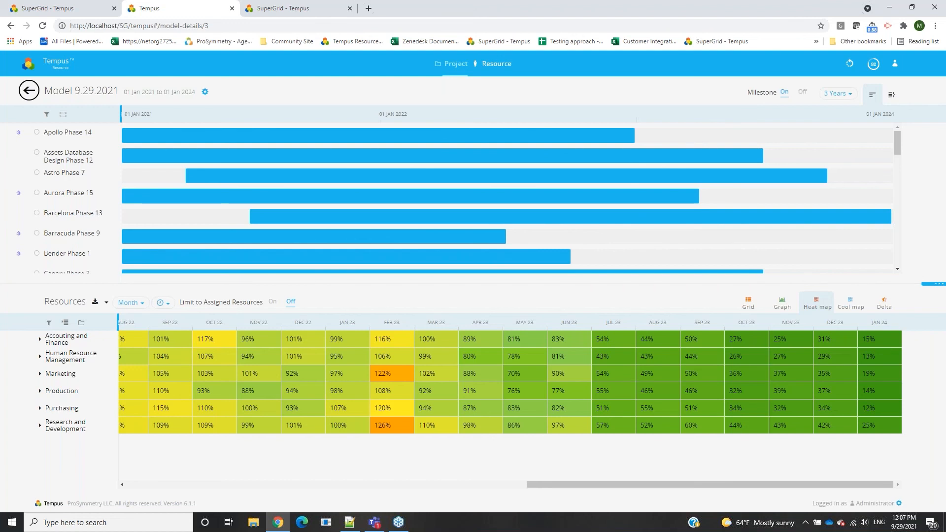
mouse_move(261, 156)
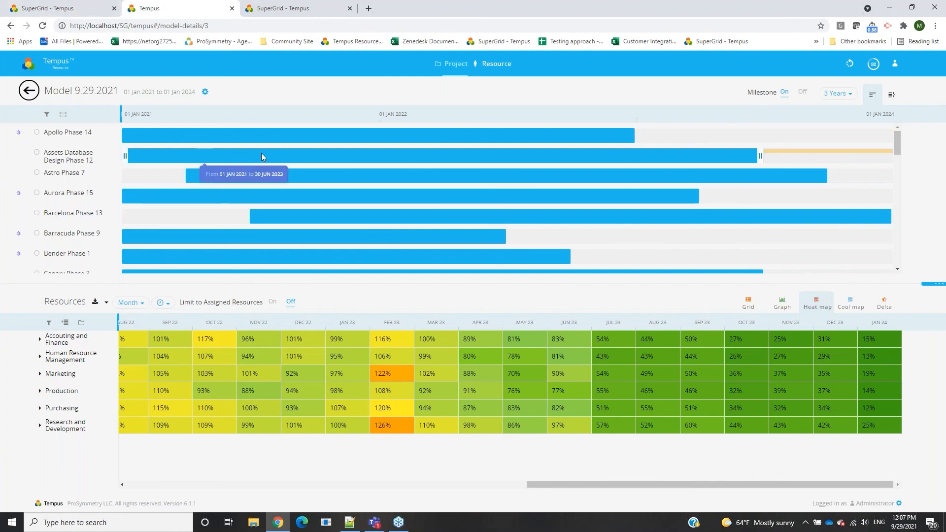